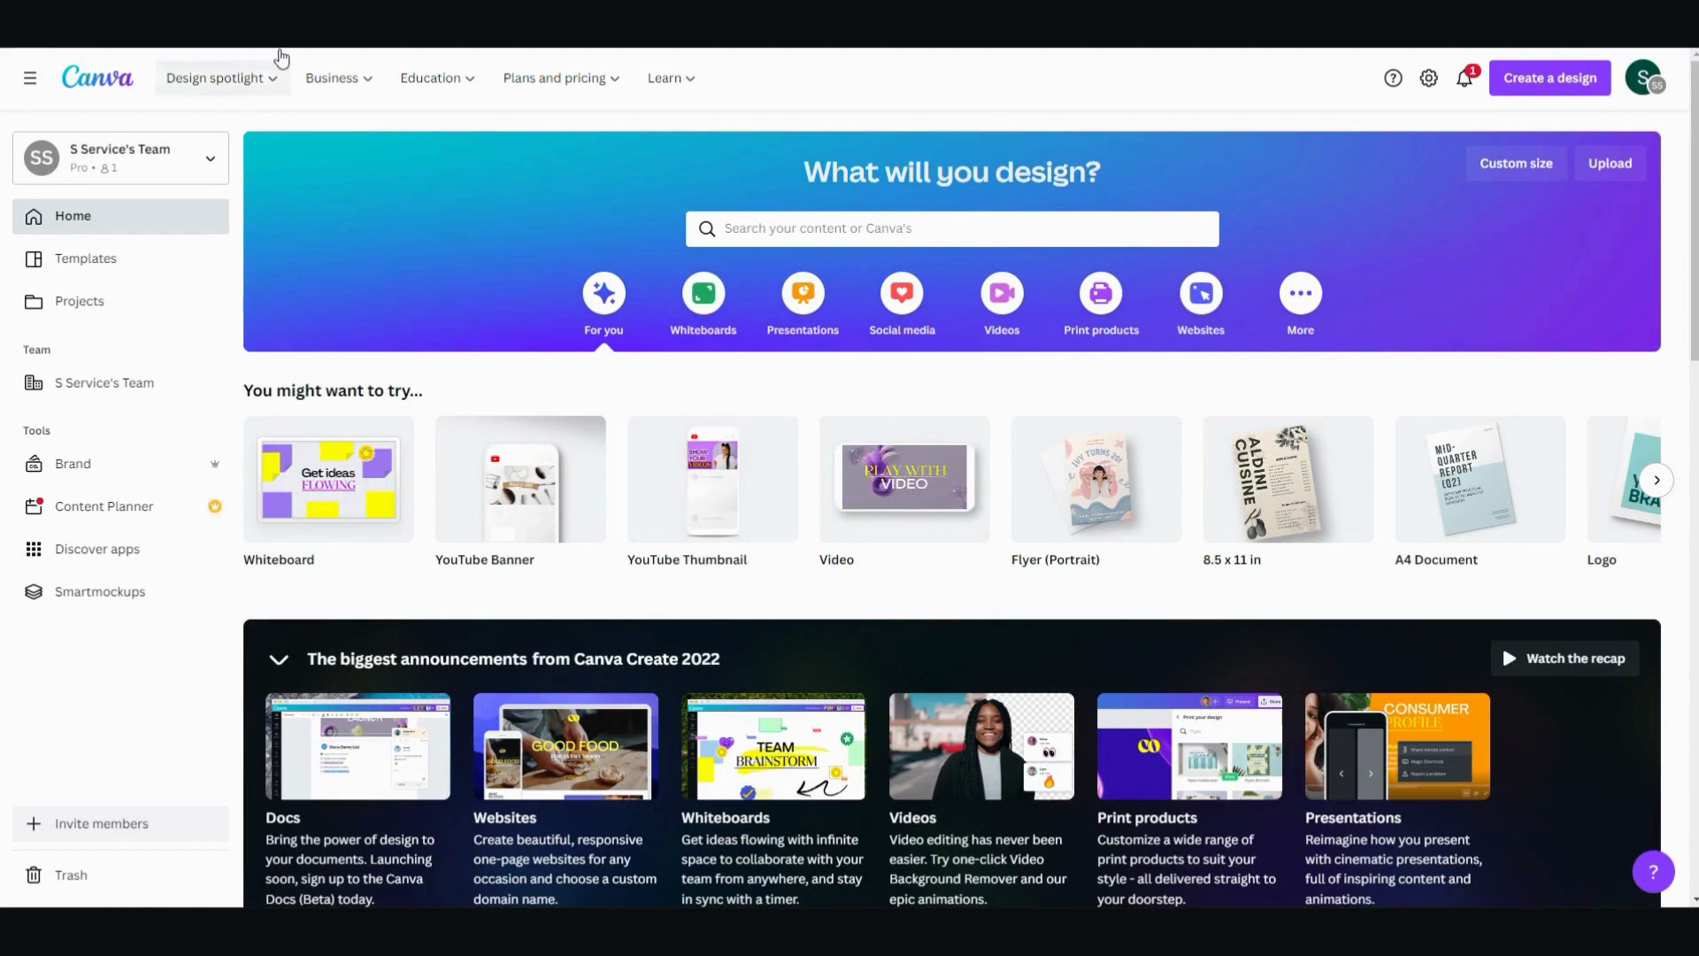
- Search the templates for "youtube channel art" and create a blank YouTube Banner design
click(741, 230)
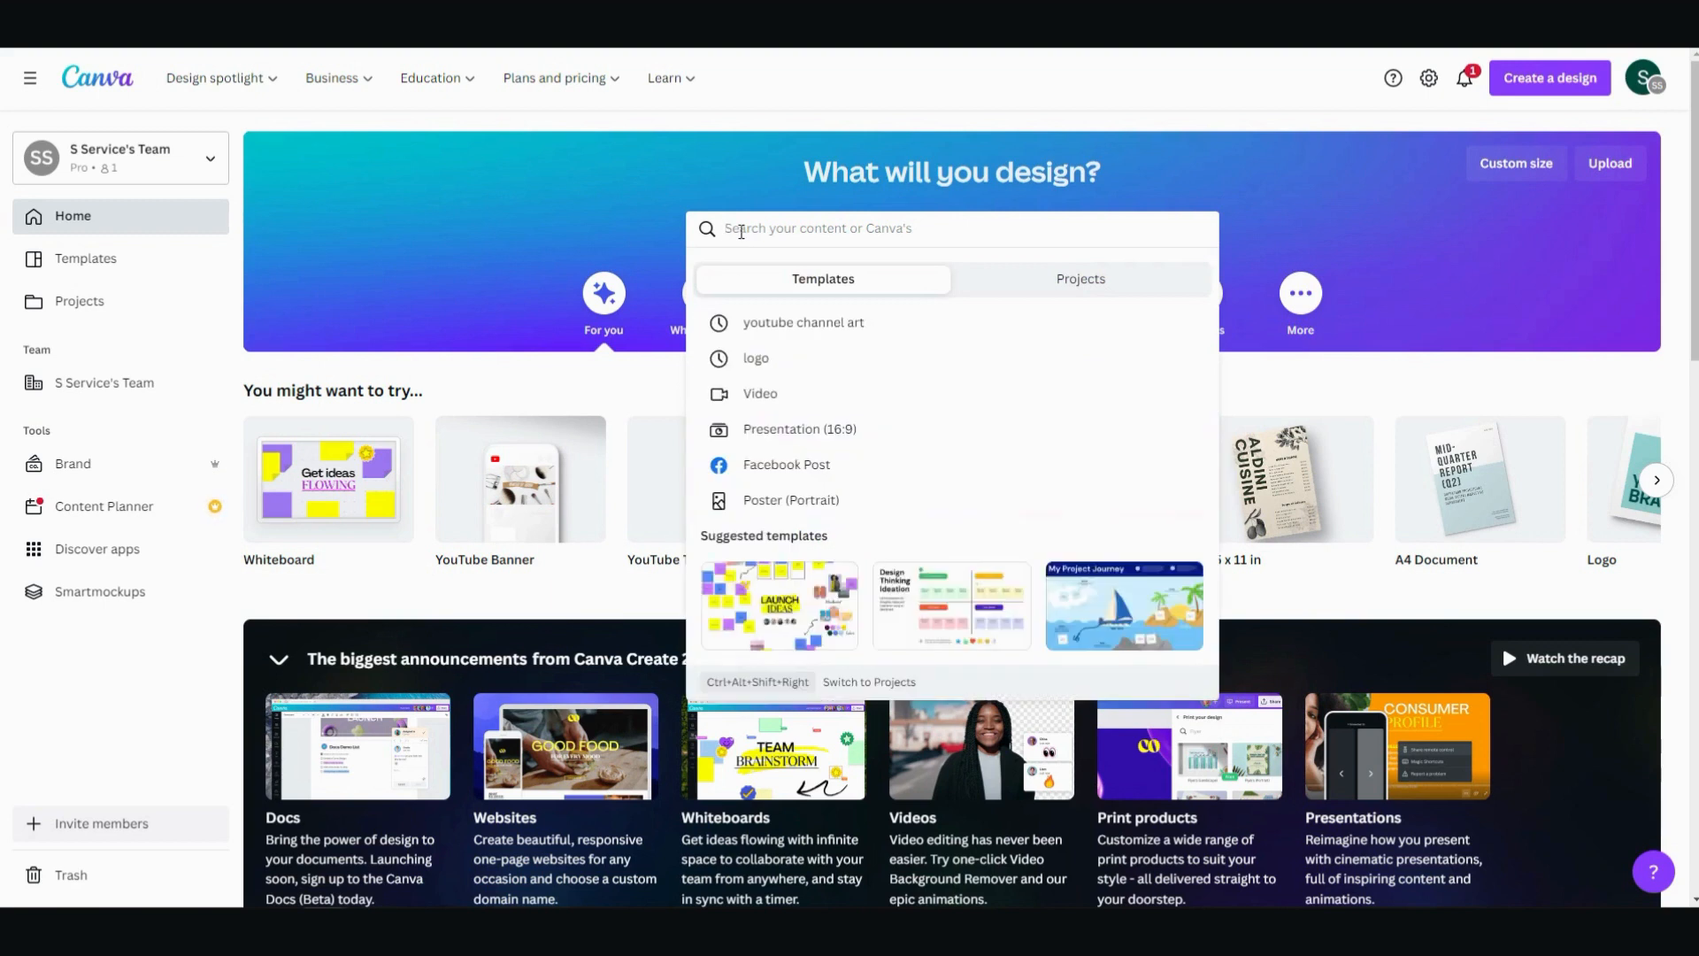
text(yout)
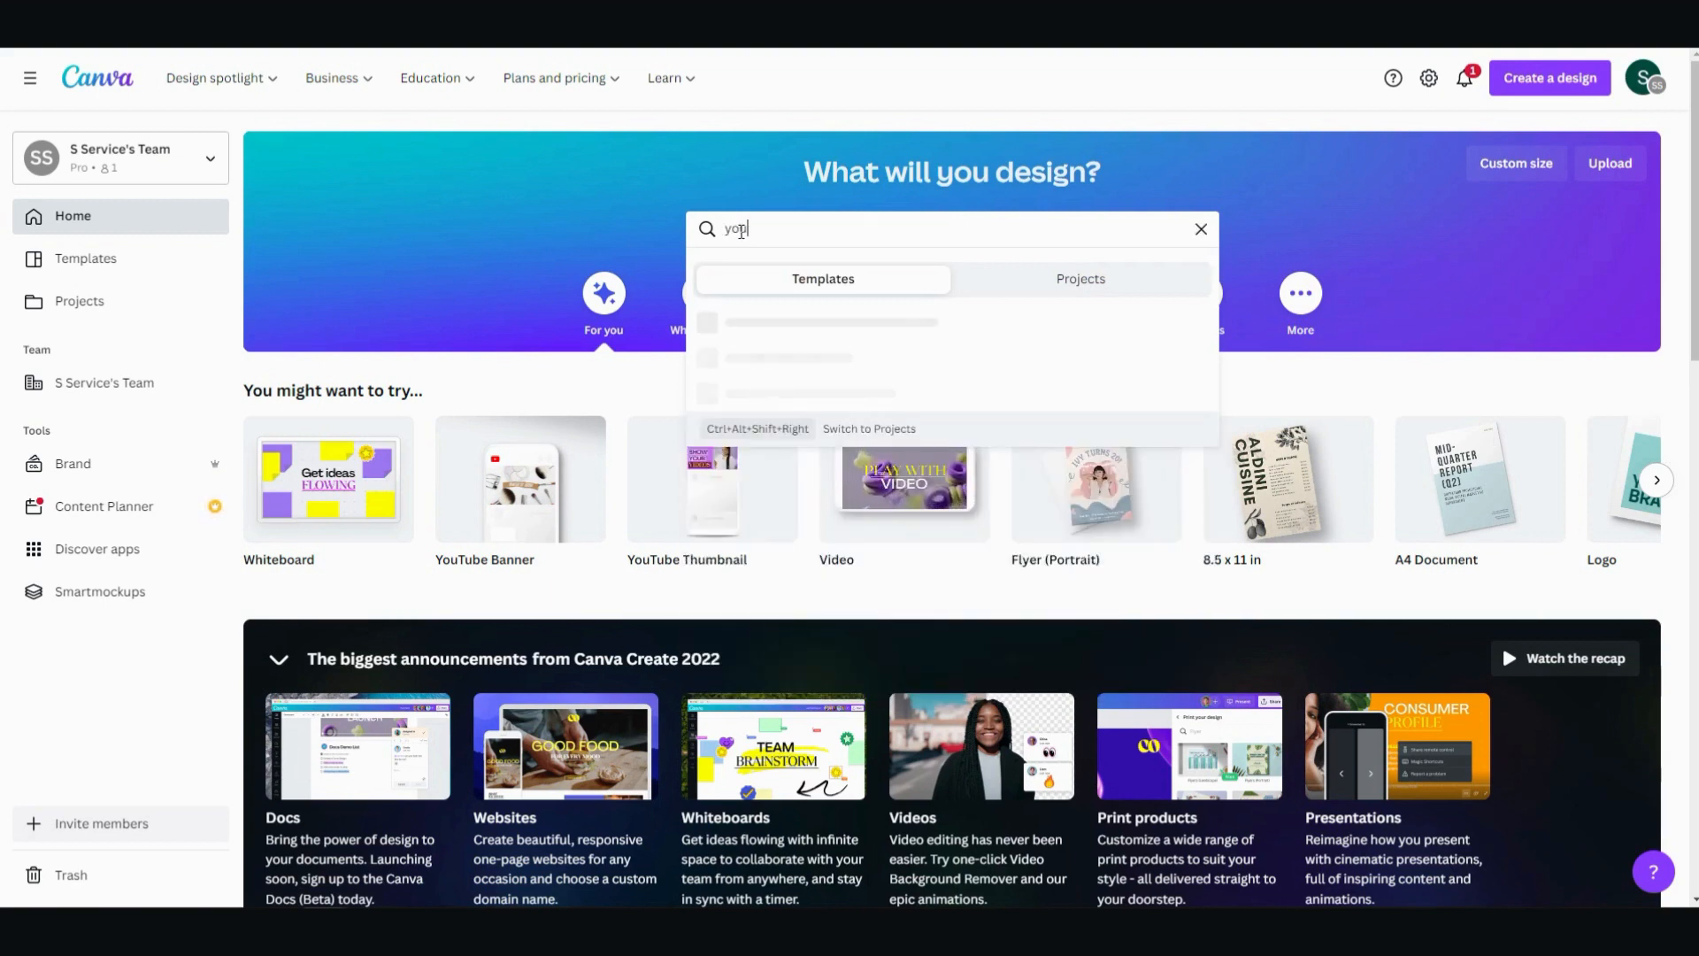
text(ube chann)
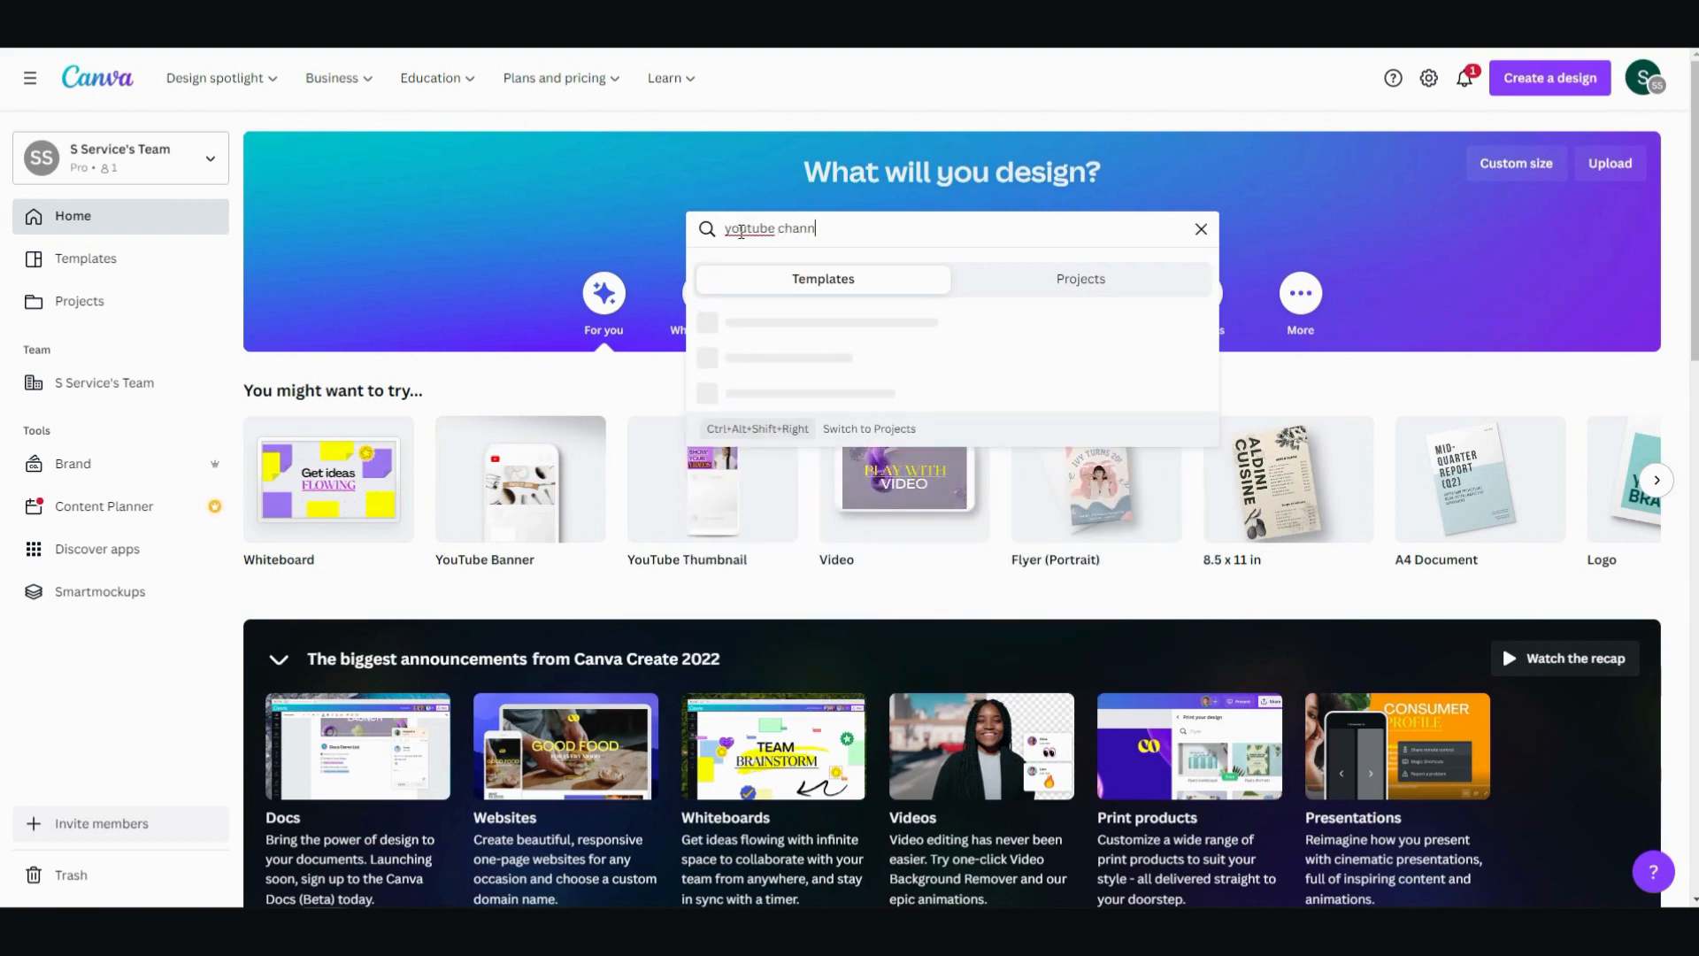
text(el )
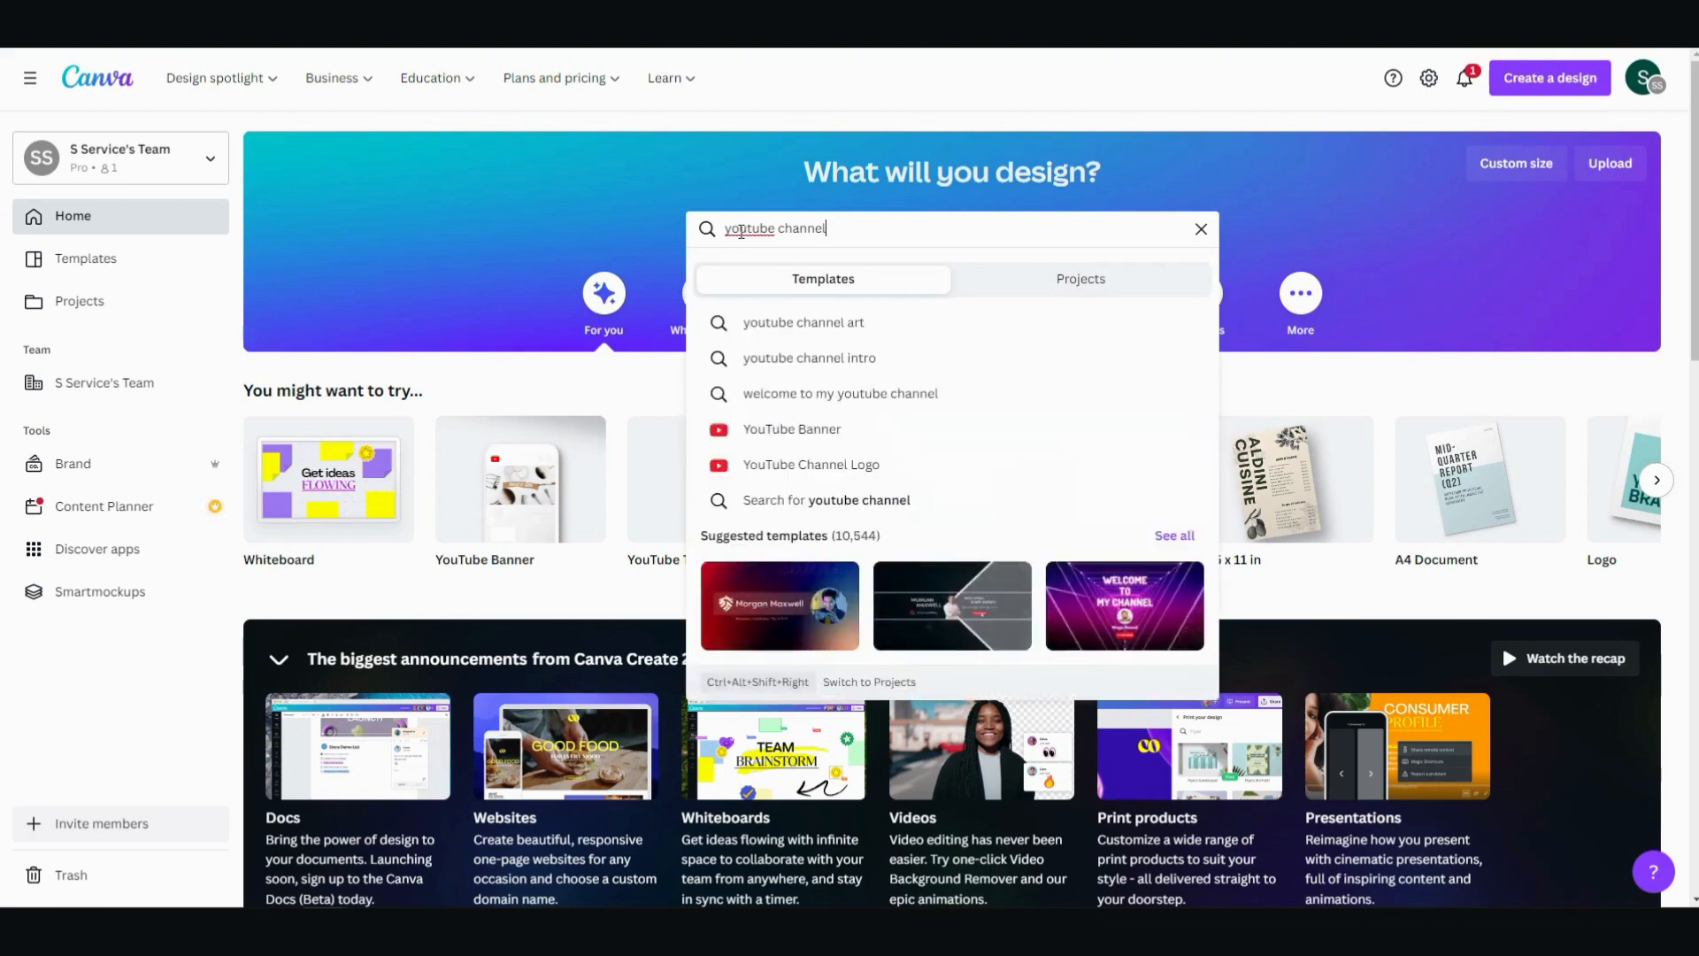
text(art)
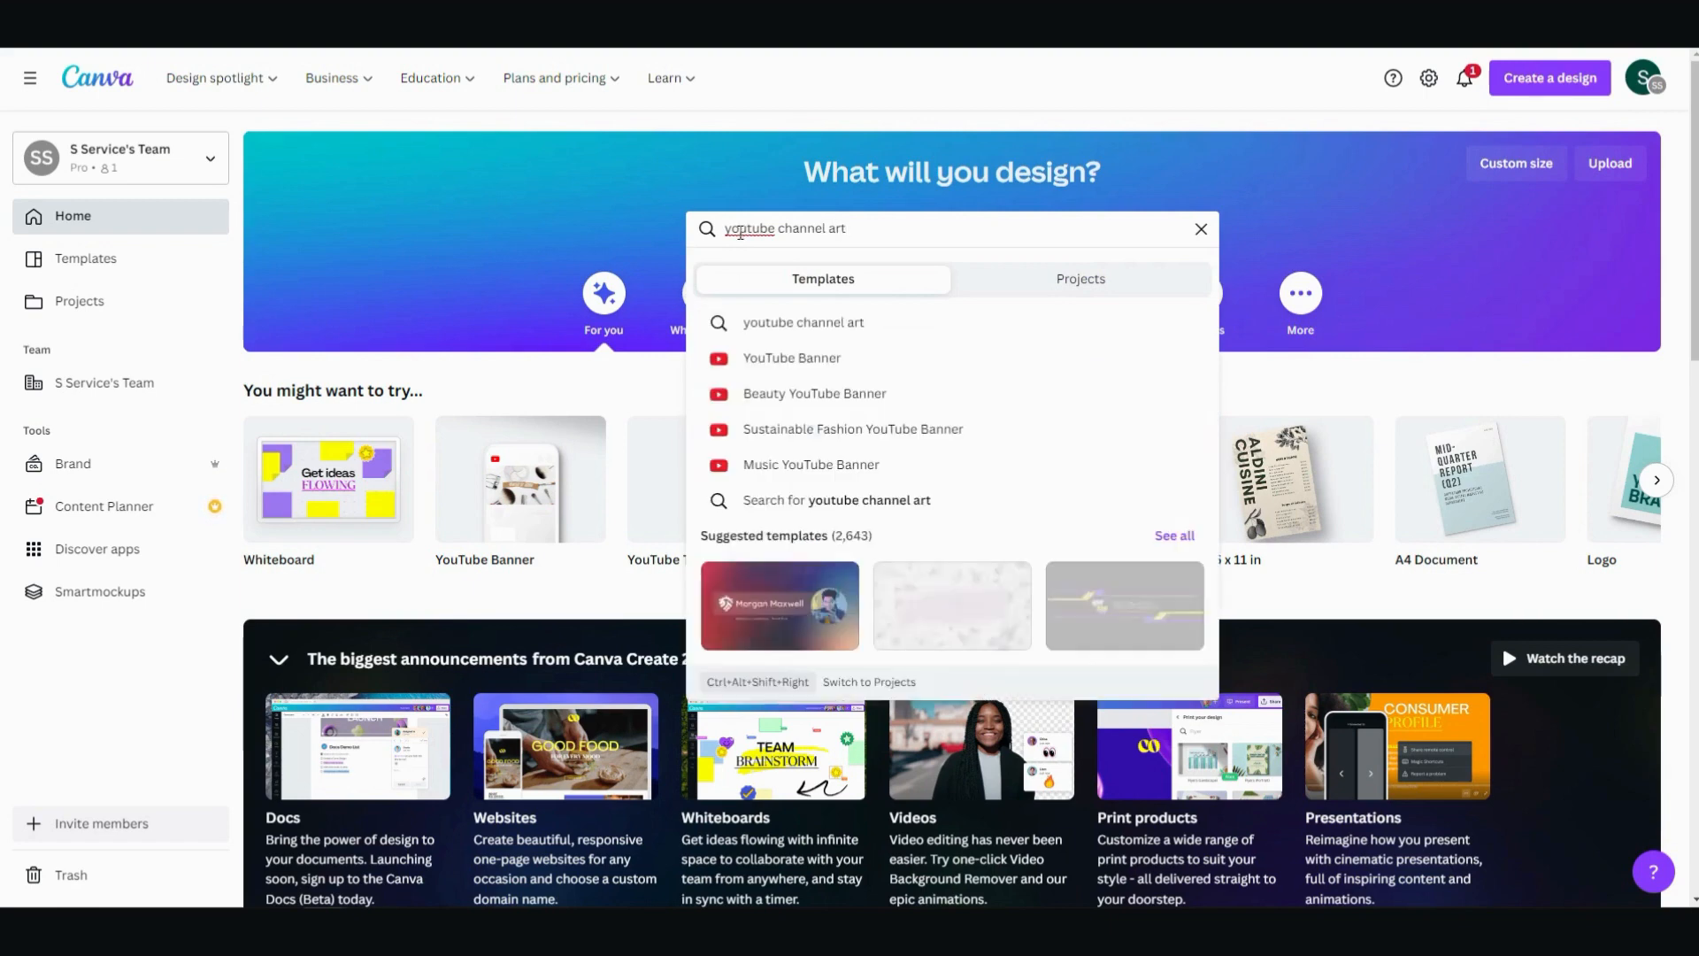
click(826, 322)
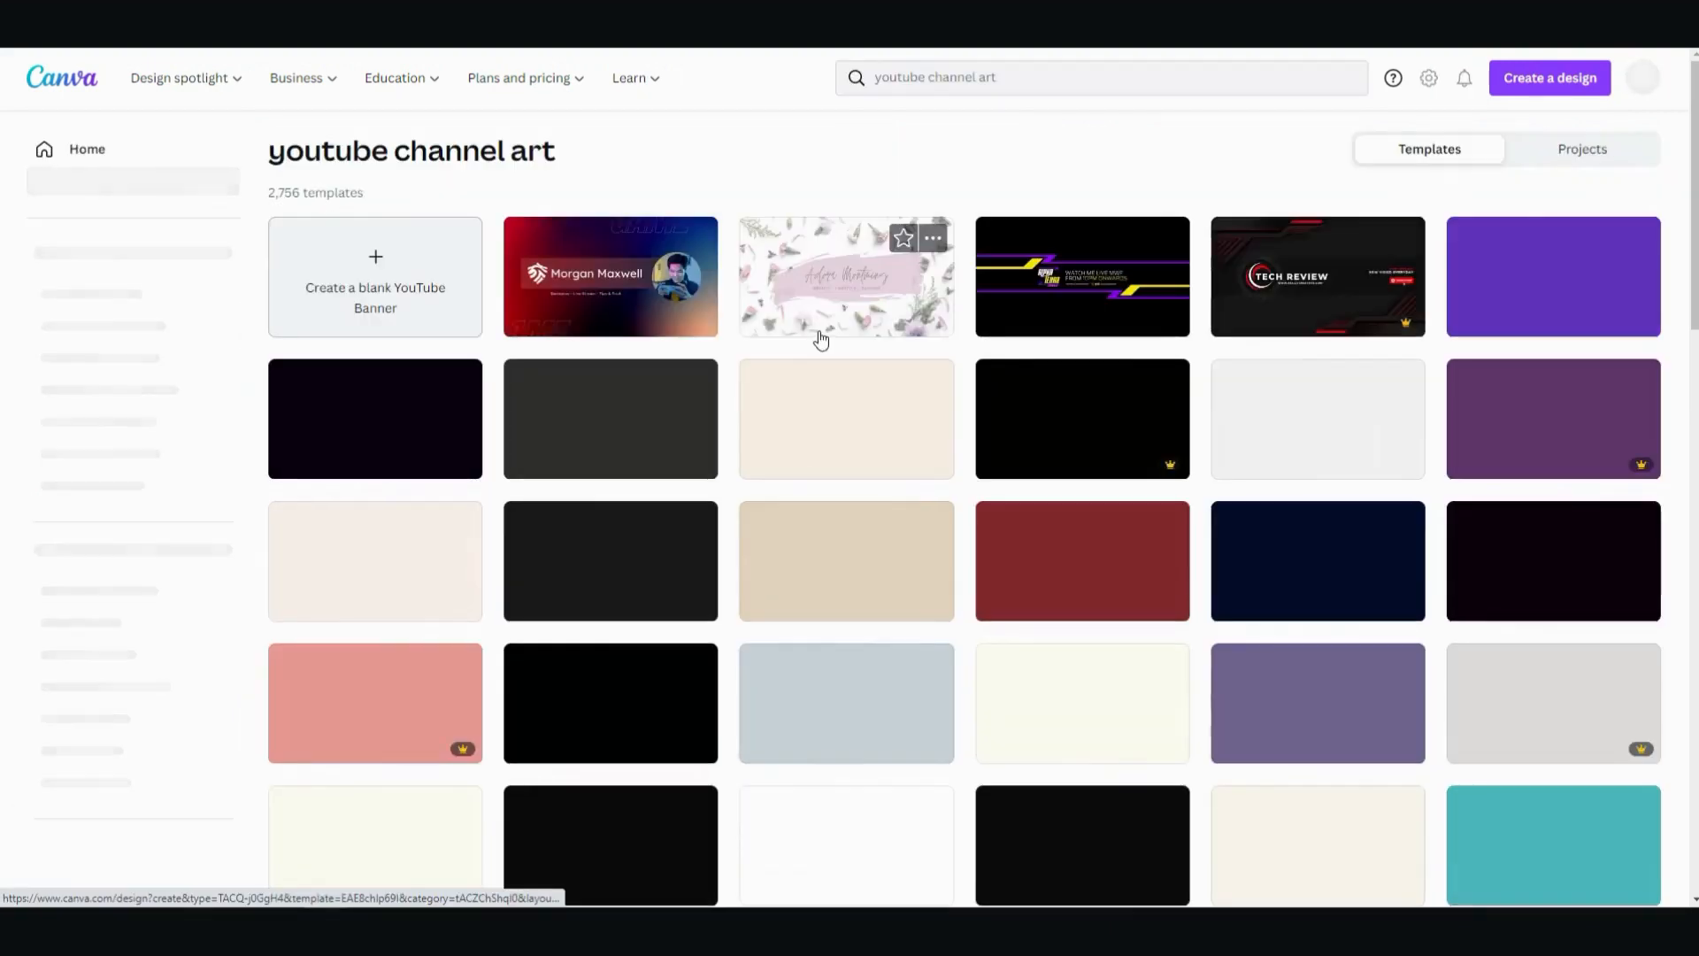
click(327, 316)
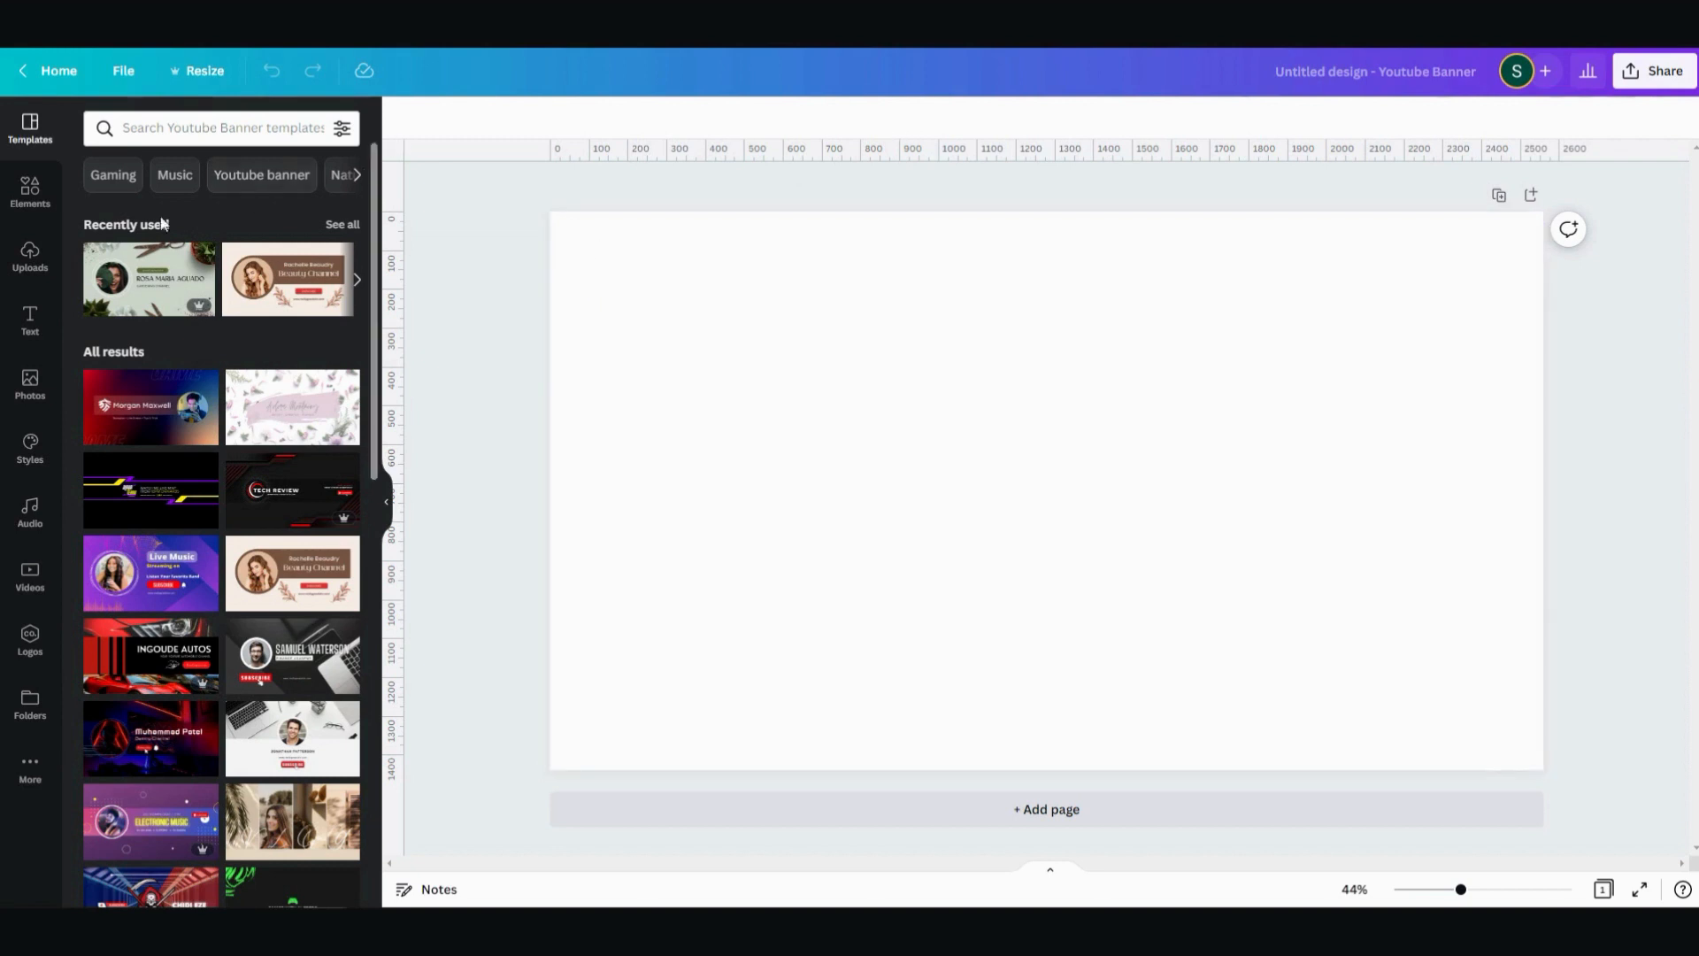
- Add a square shape from the lines and shapes elements to the centre of the blank banner
click(30, 187)
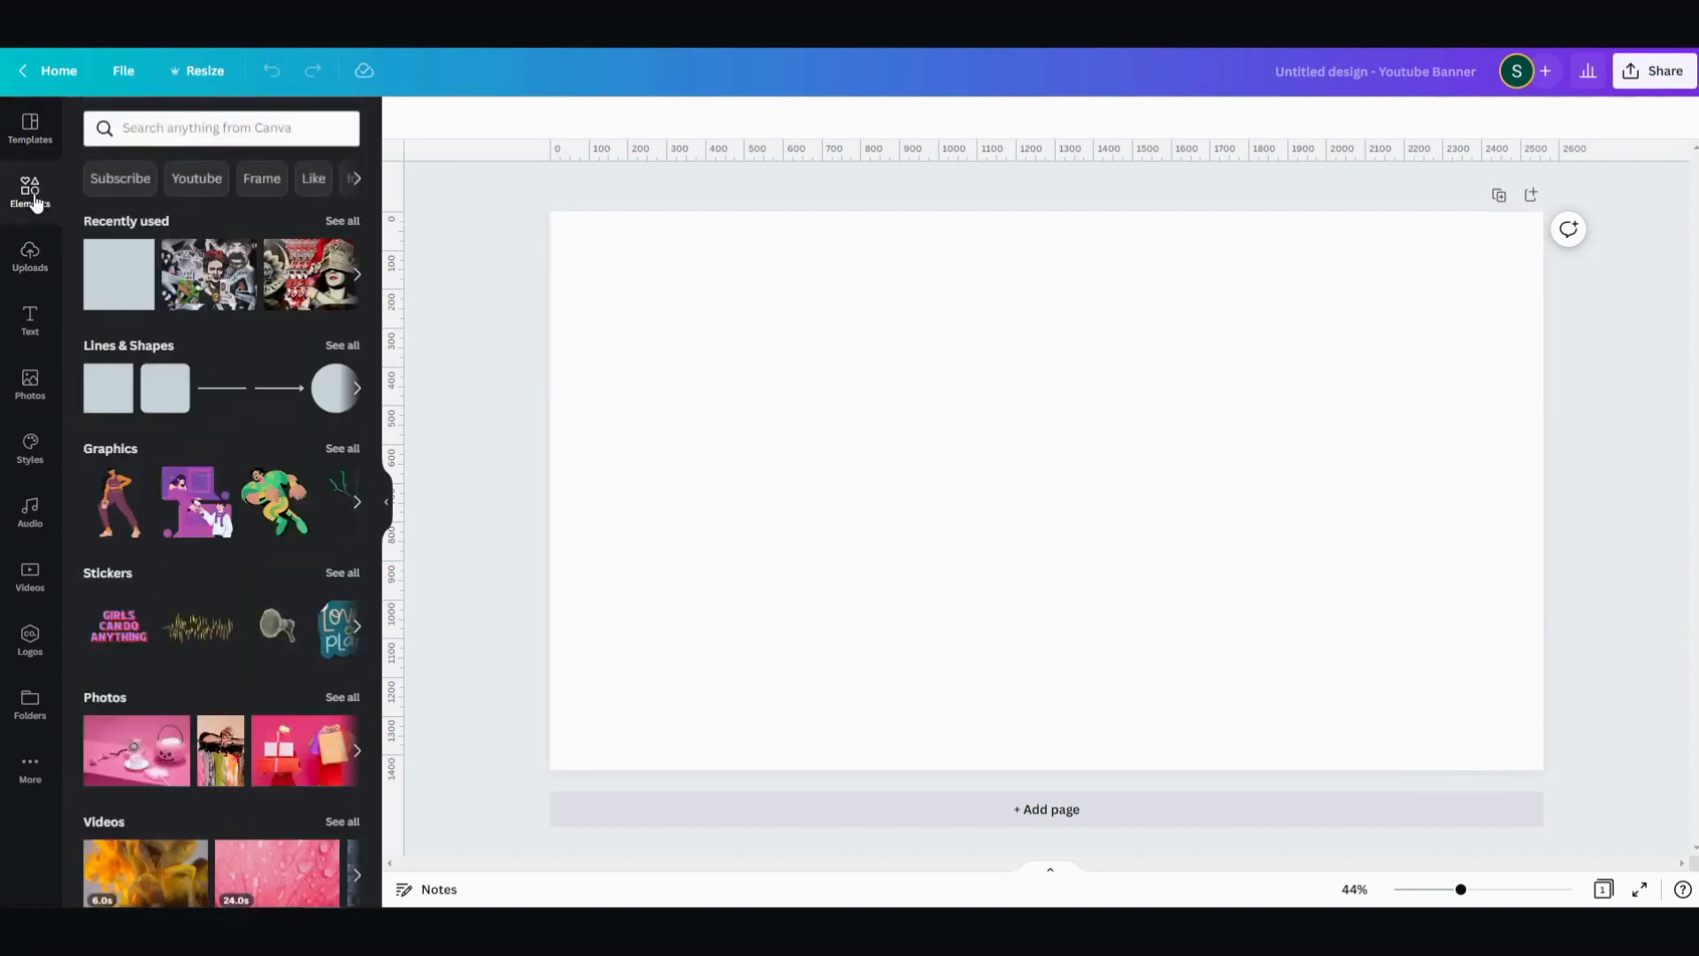
click(107, 389)
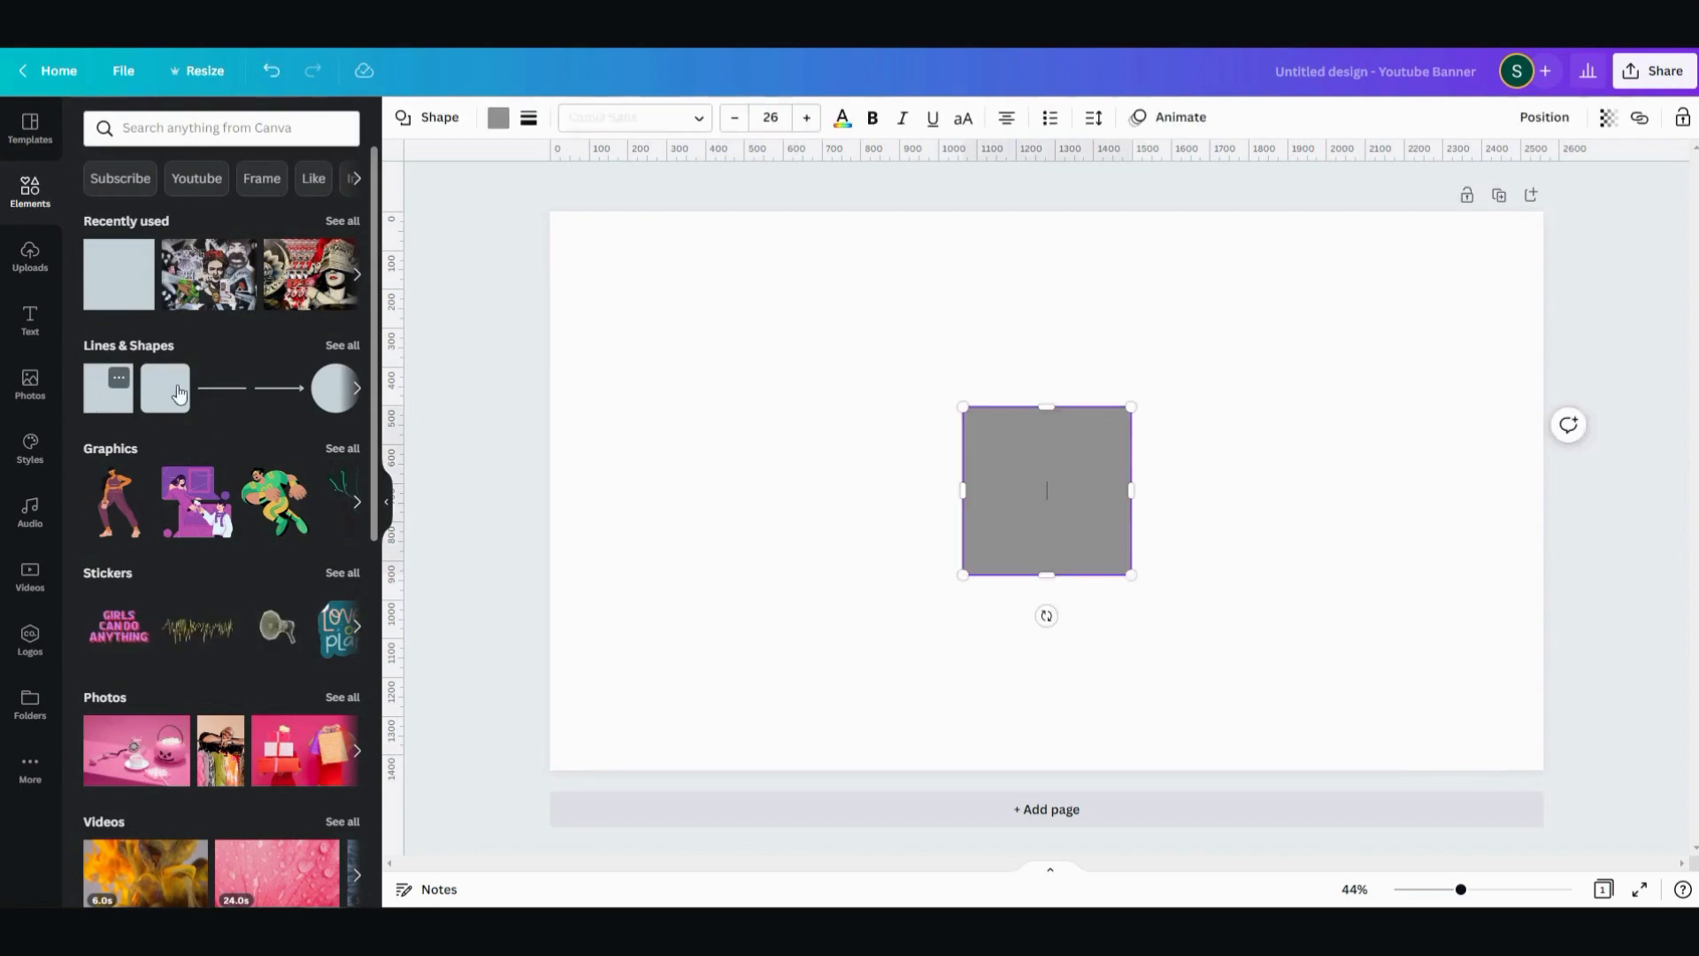
double_click(1040, 487)
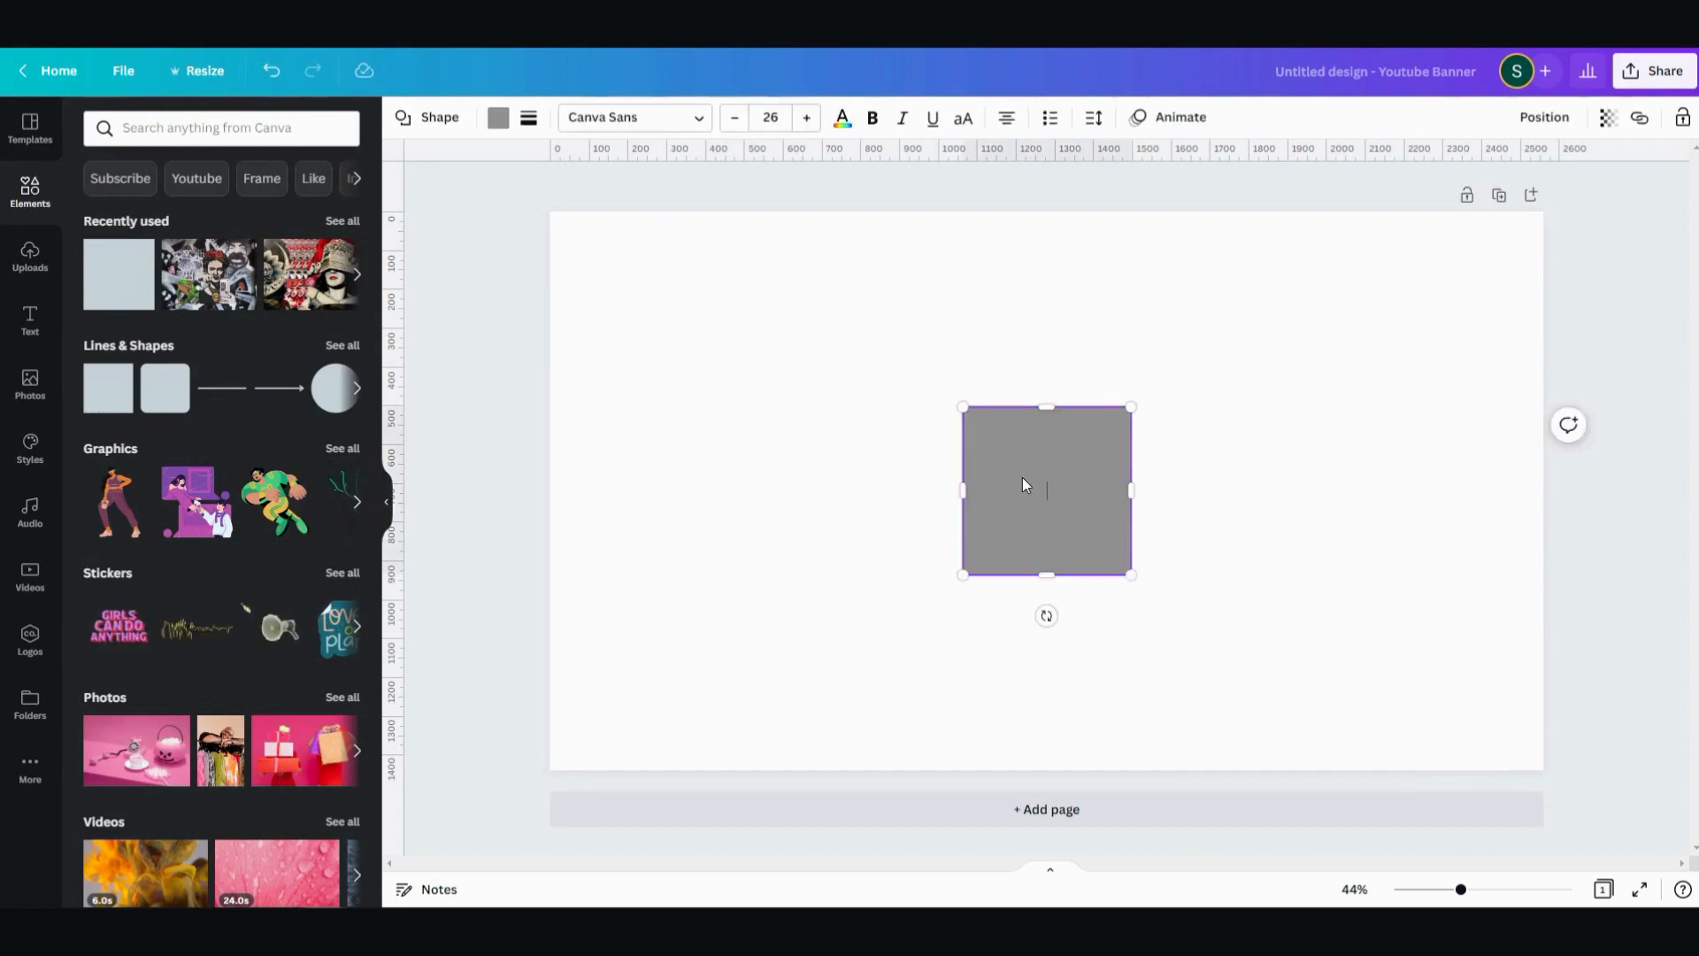
scroll(1022, 476, up, 5)
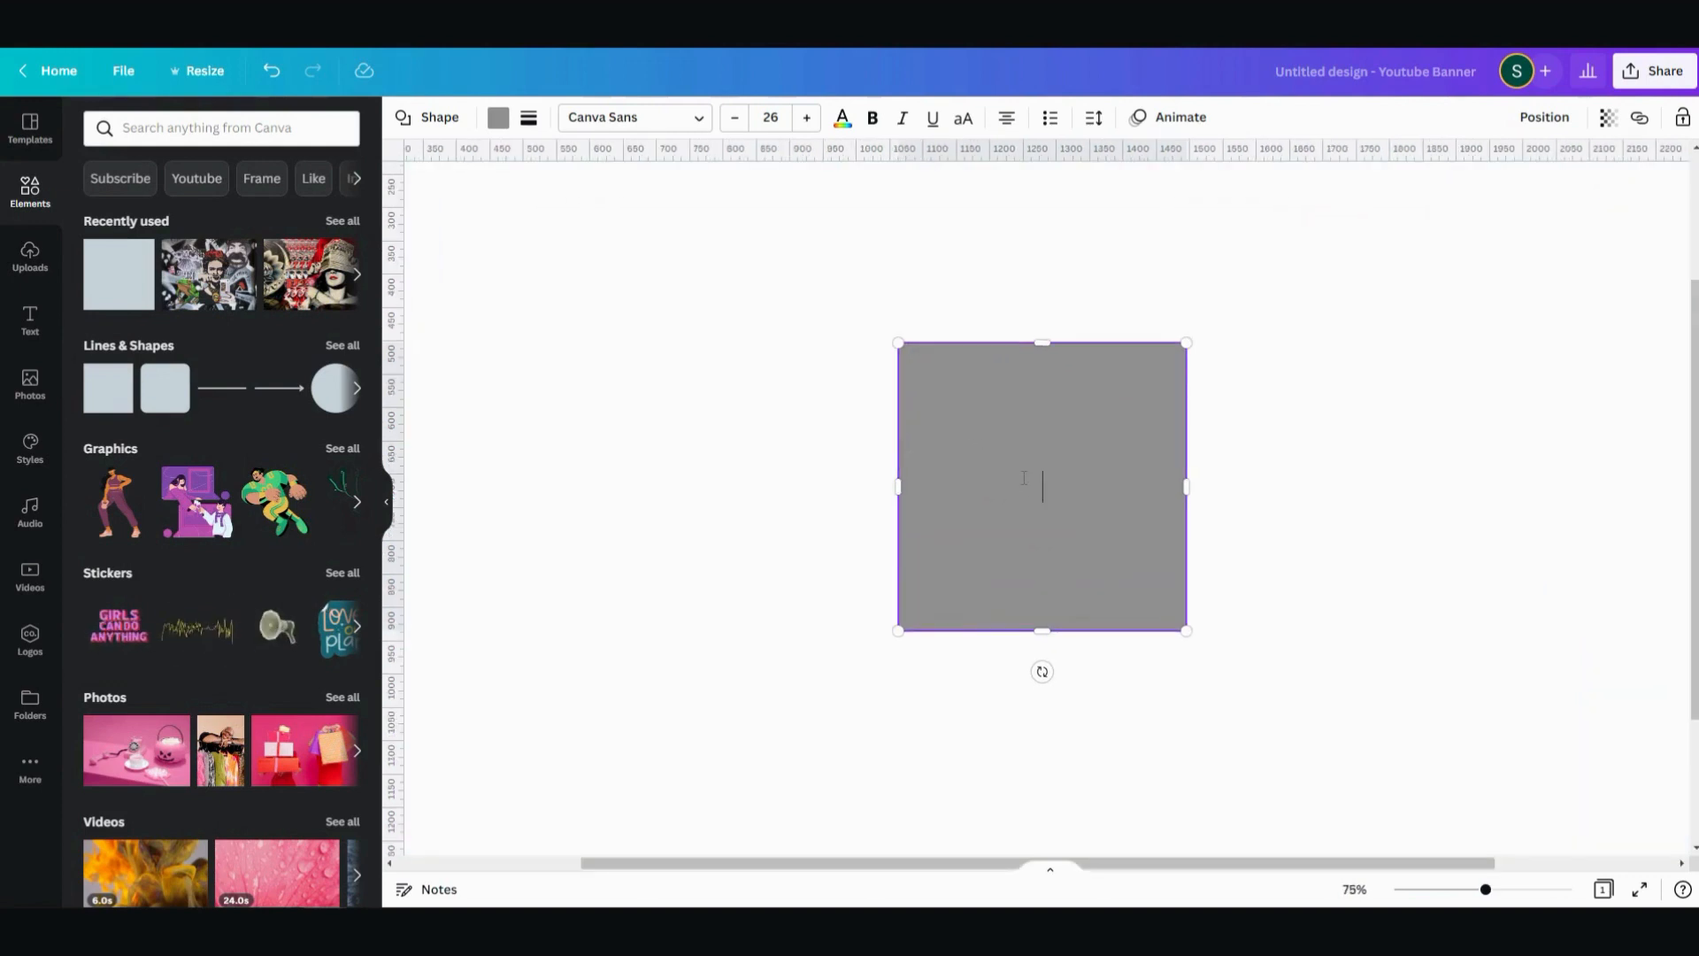
scroll(1024, 477, up, 5)
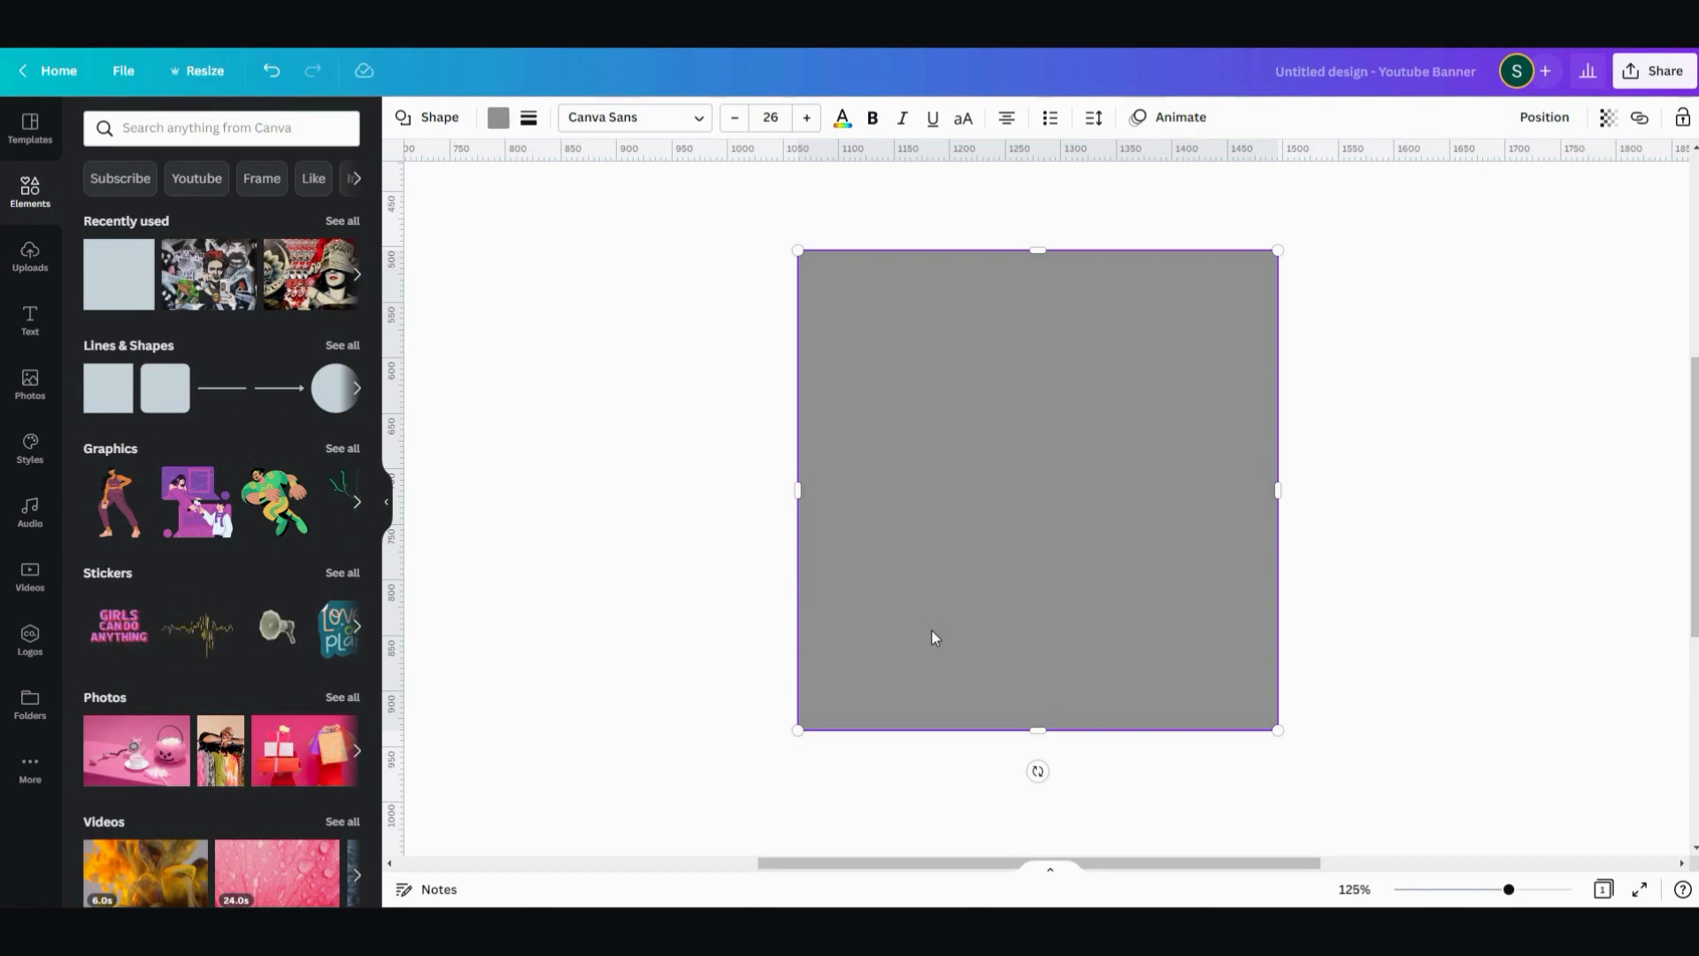
double_click(1101, 479)
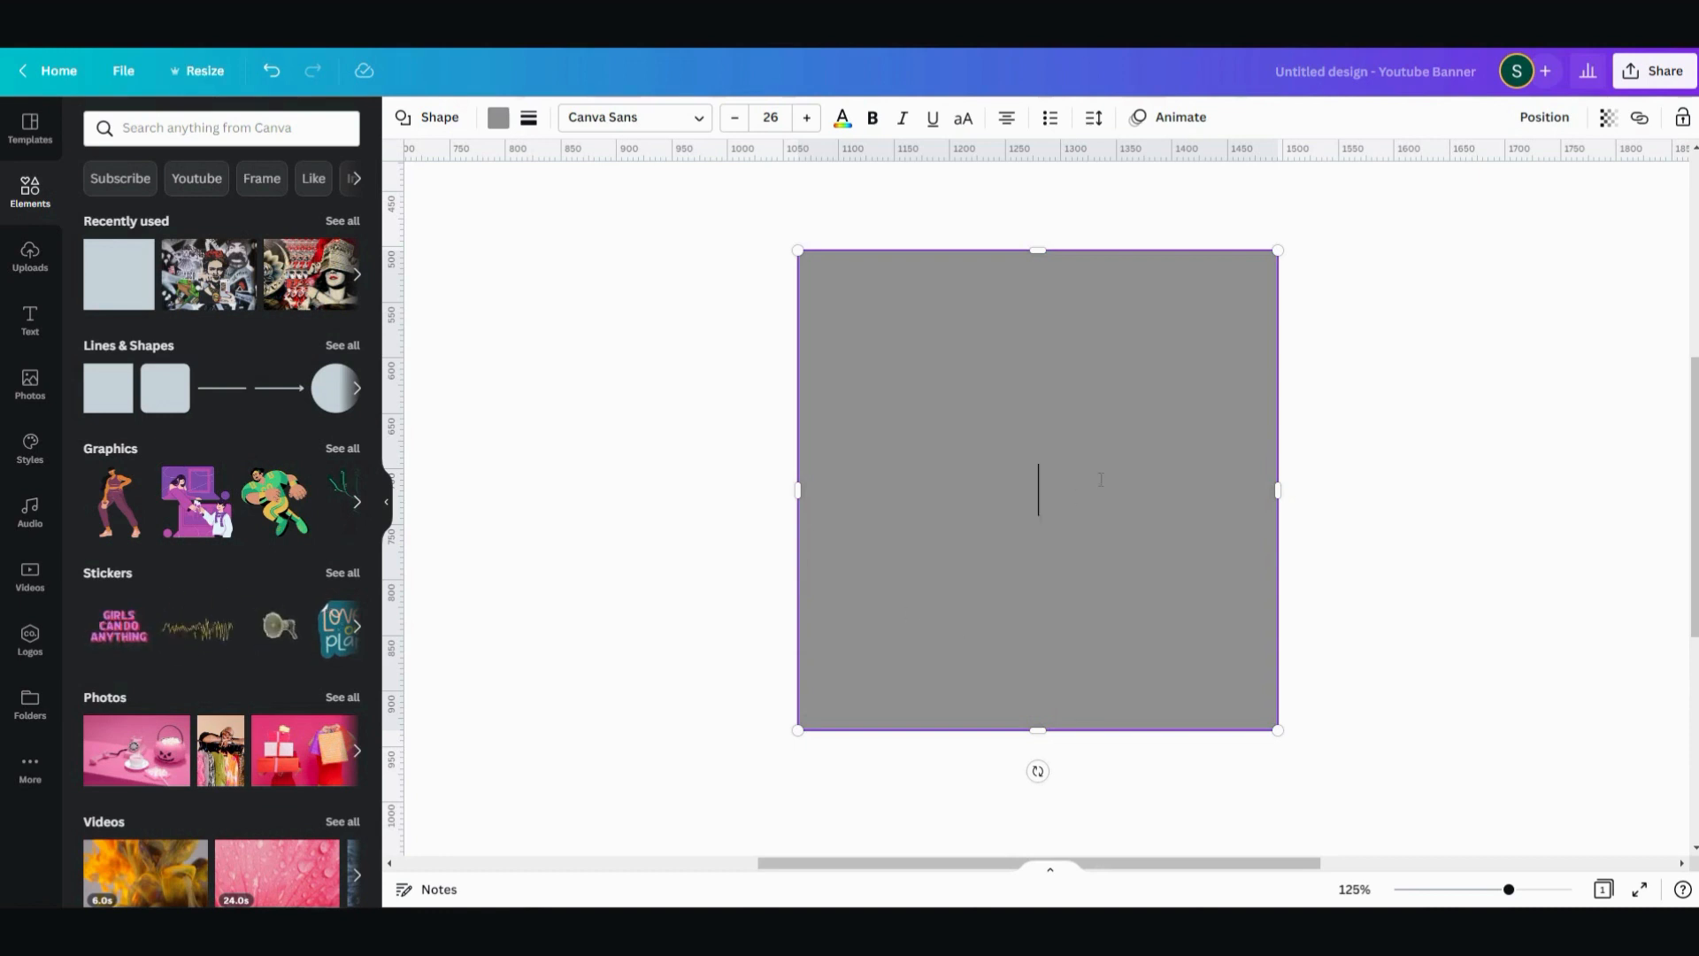
scroll(1101, 480, down, 4)
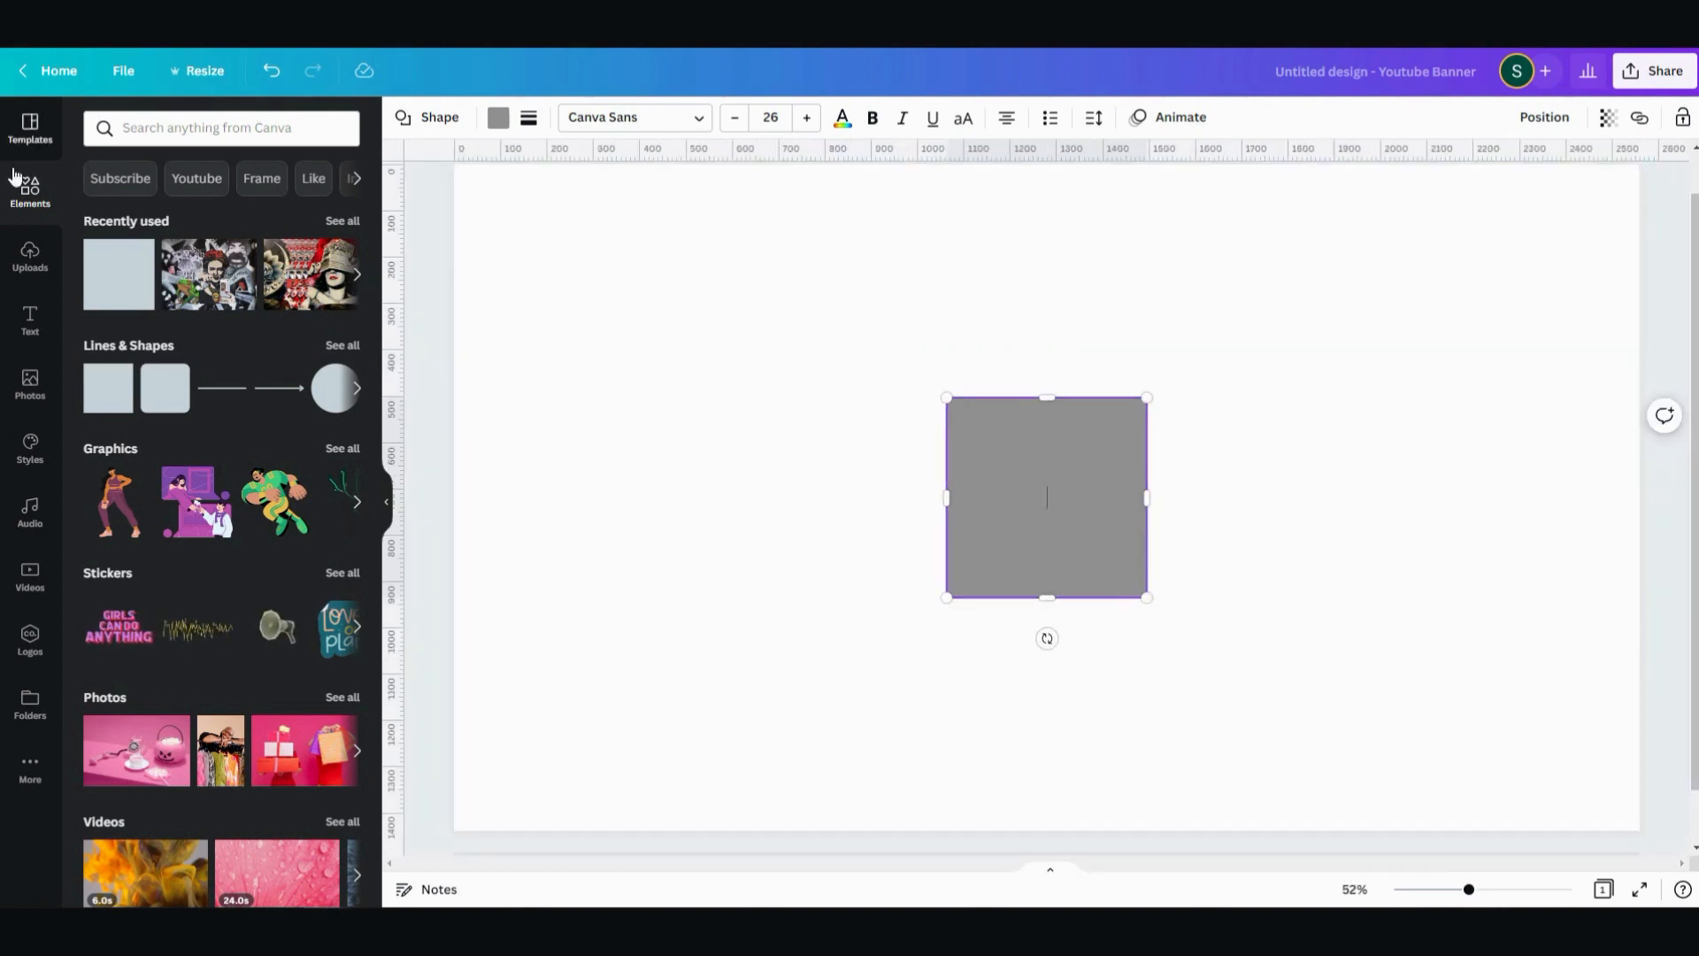
- Stretch the grey square sideways in both directions into a rectangle about 1550 px wide
click(888, 448)
click(964, 517)
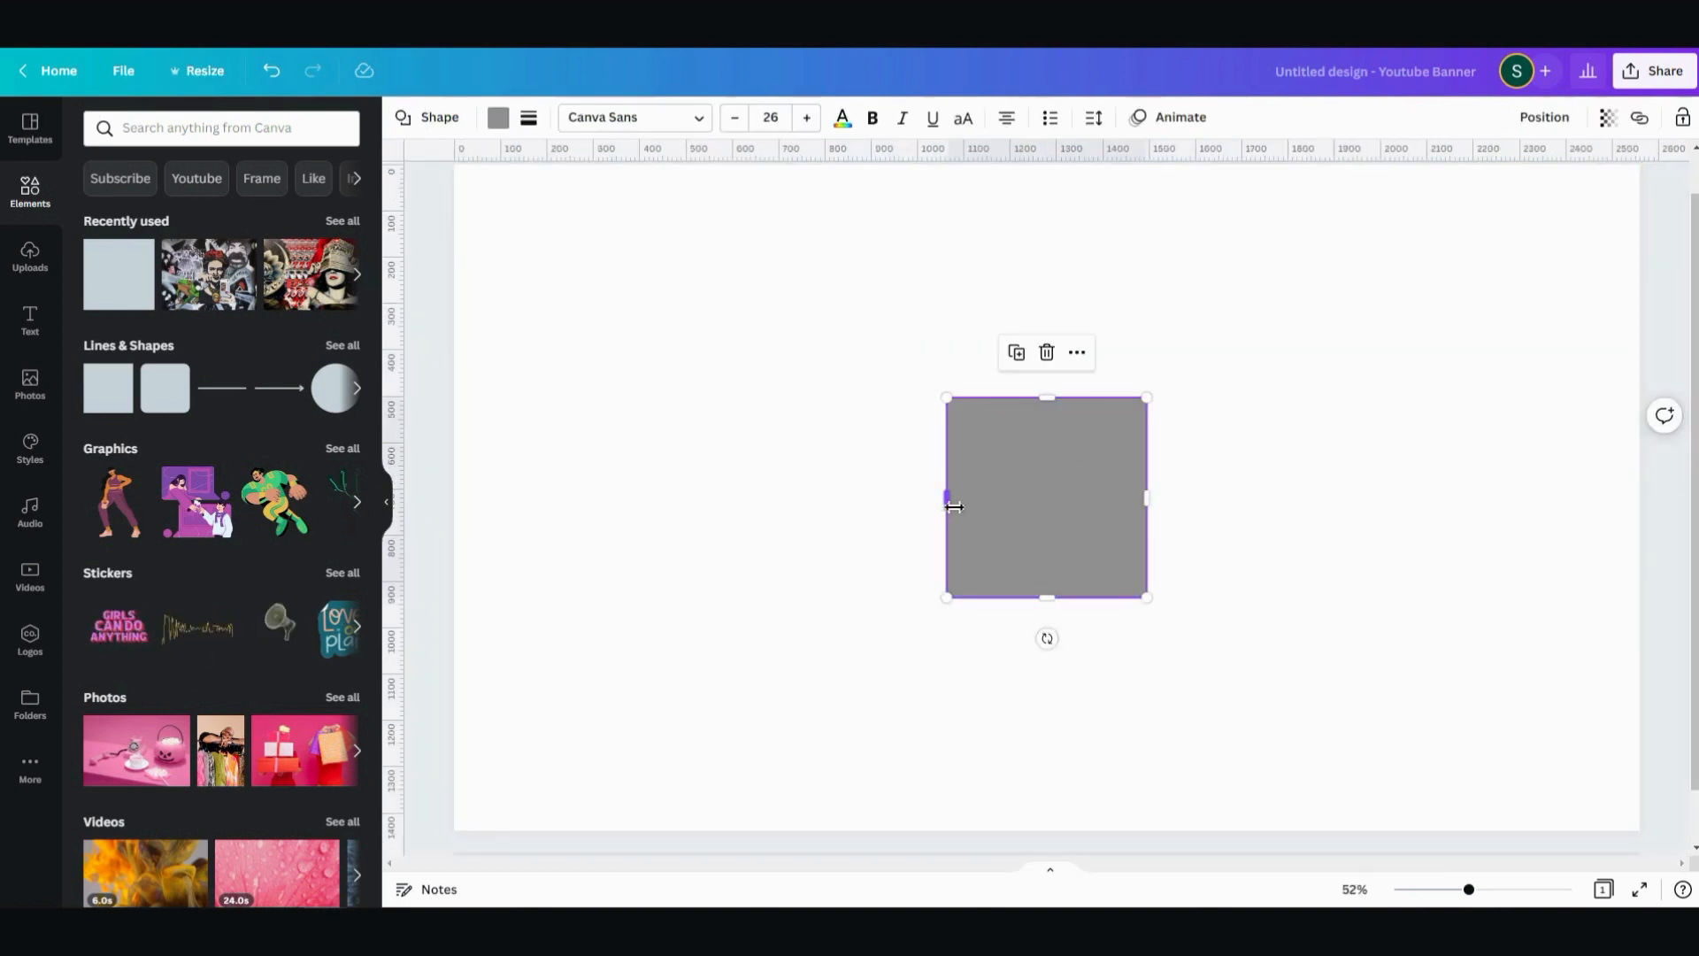
drag(948, 498, 482, 529)
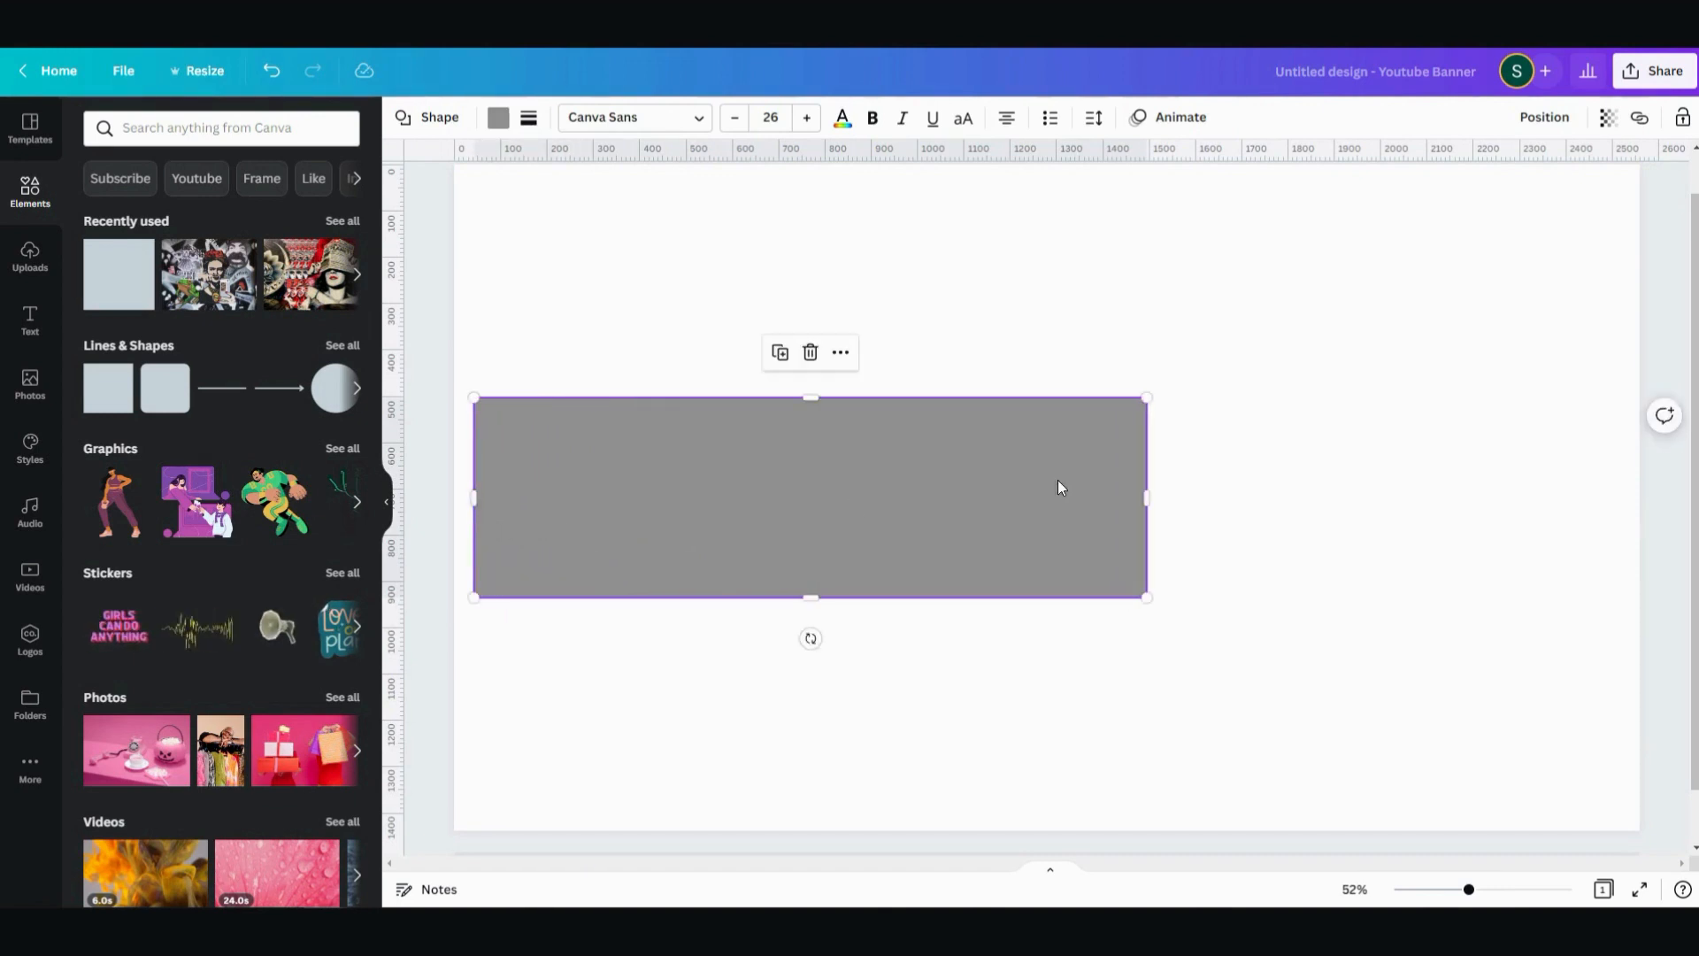
drag(1148, 497, 1199, 517)
scroll(1286, 486, up, 5)
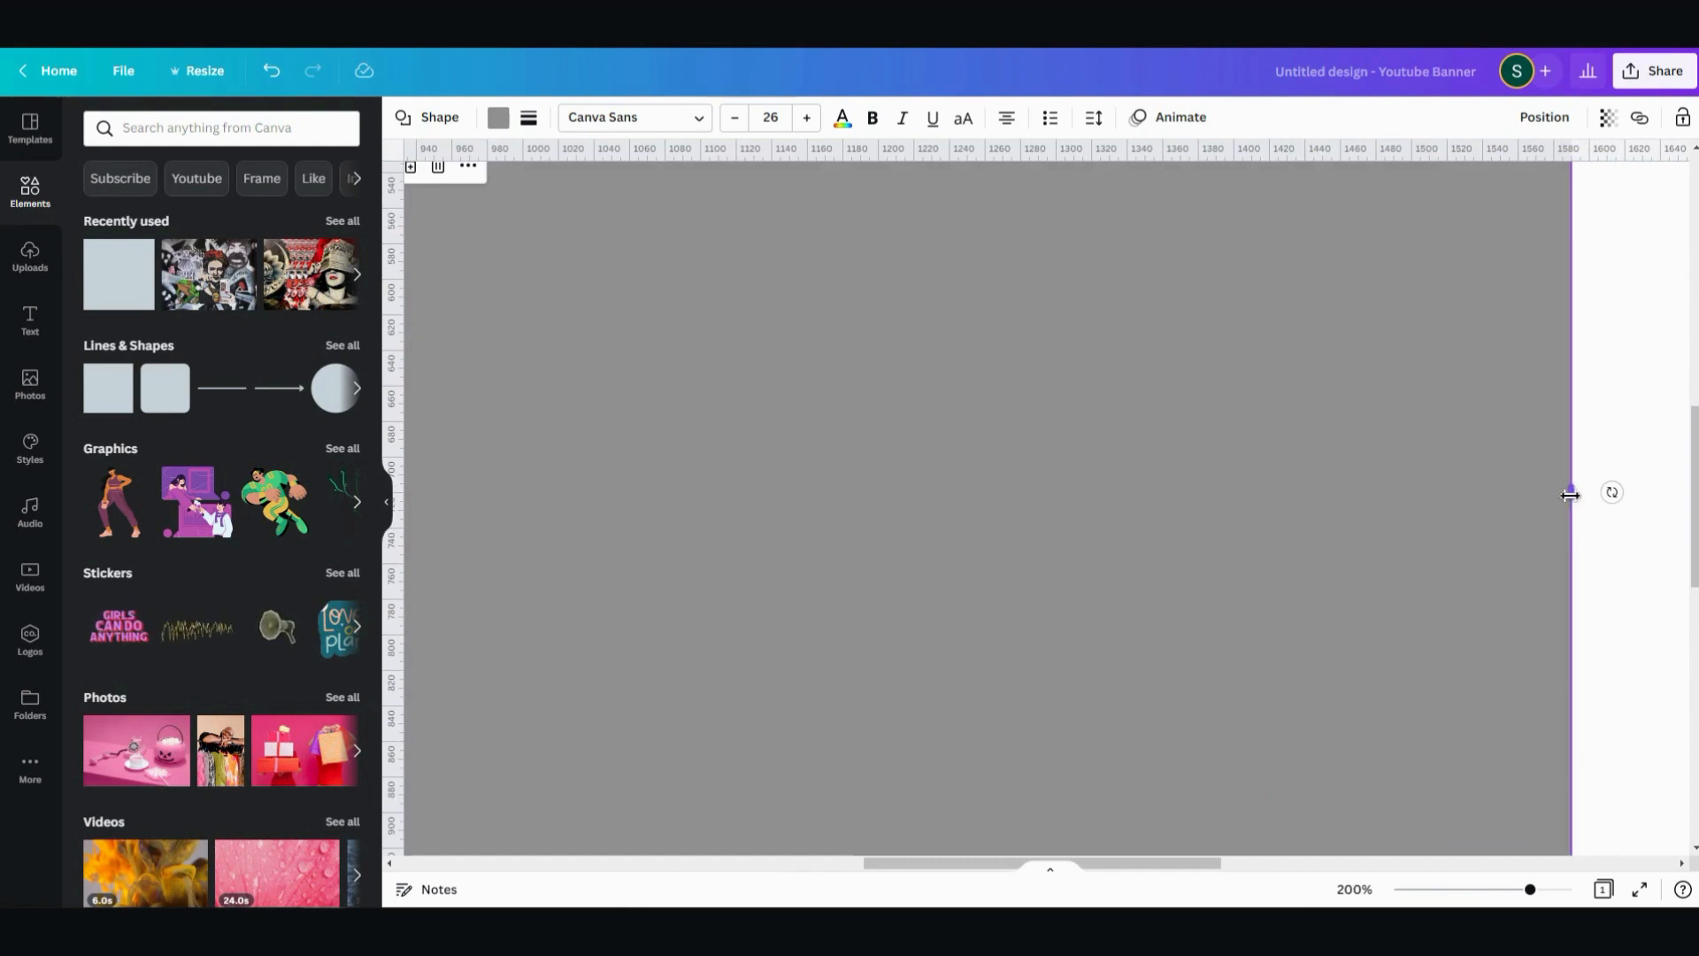
drag(1572, 492, 1571, 493)
click(1627, 381)
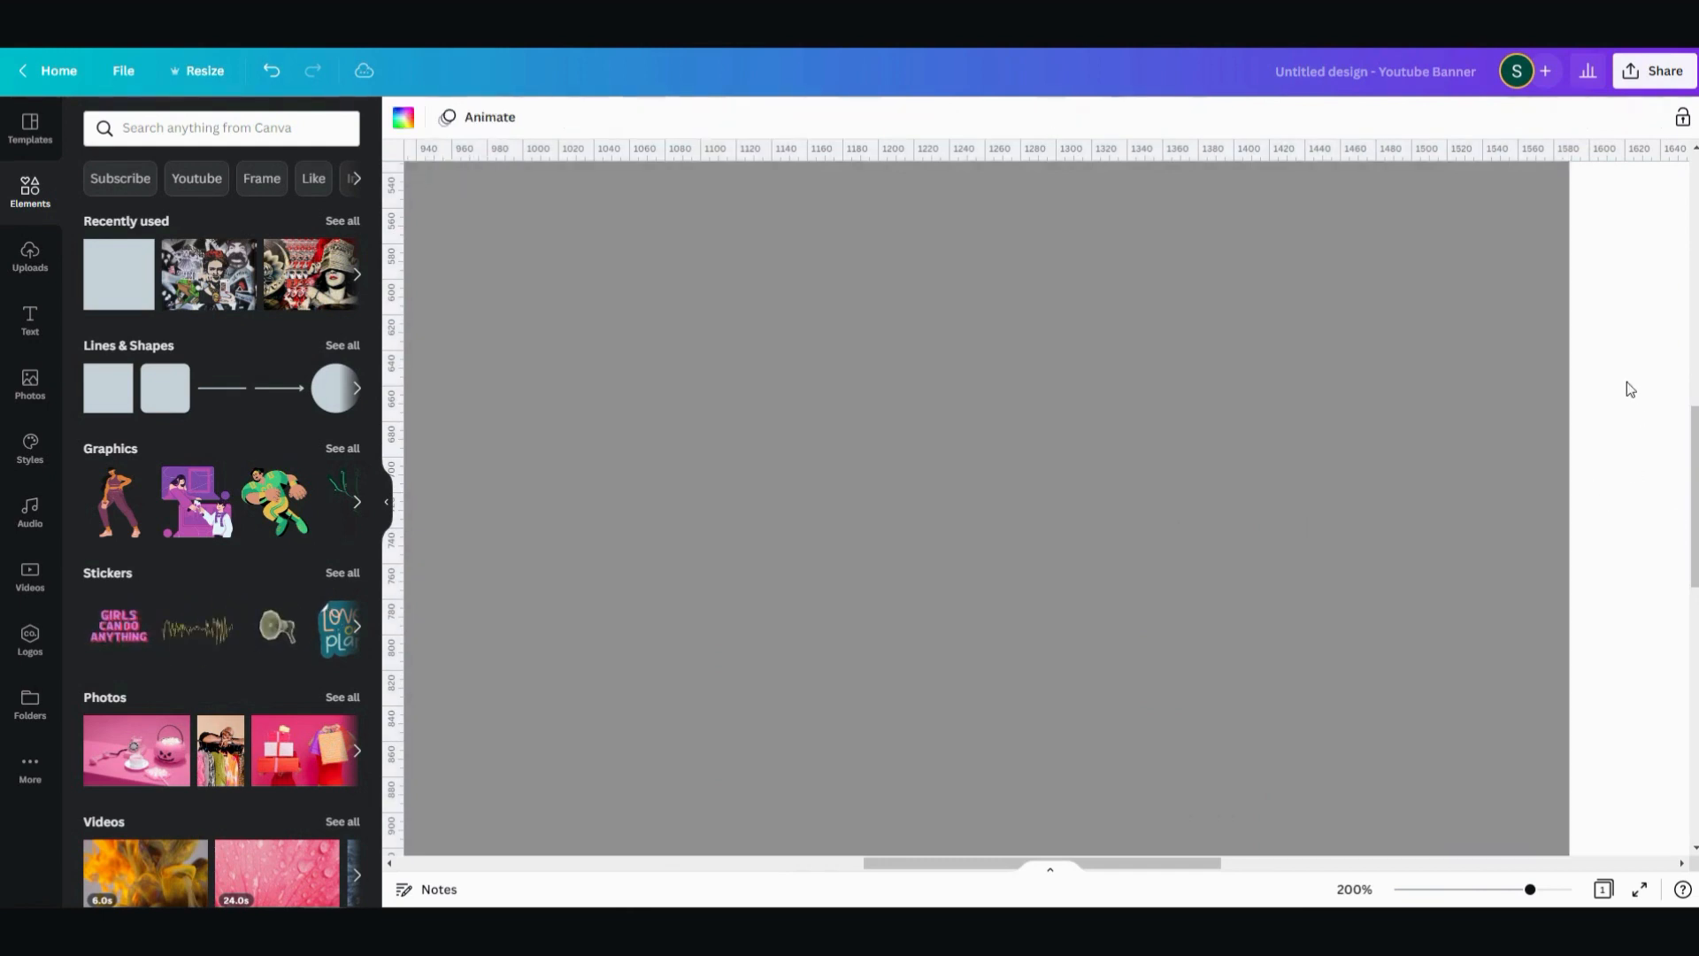
key(ctrl+minus)
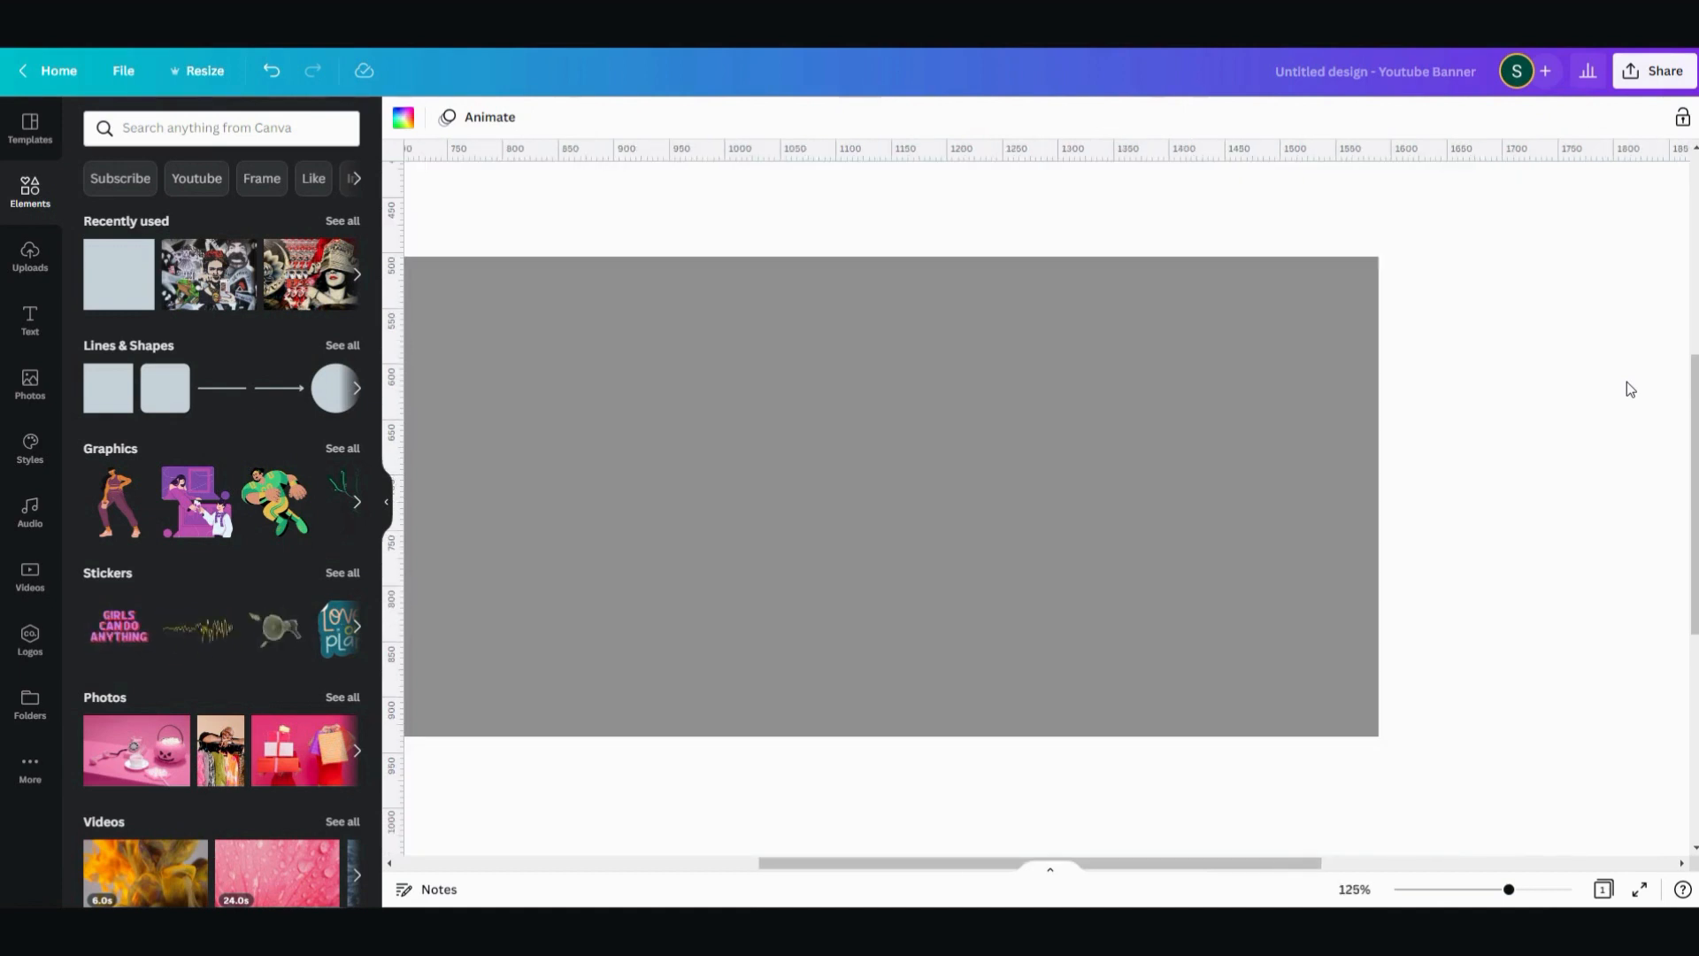
- Lower the rectangle's upper edge so that the shape is about 420 px high
click(1225, 409)
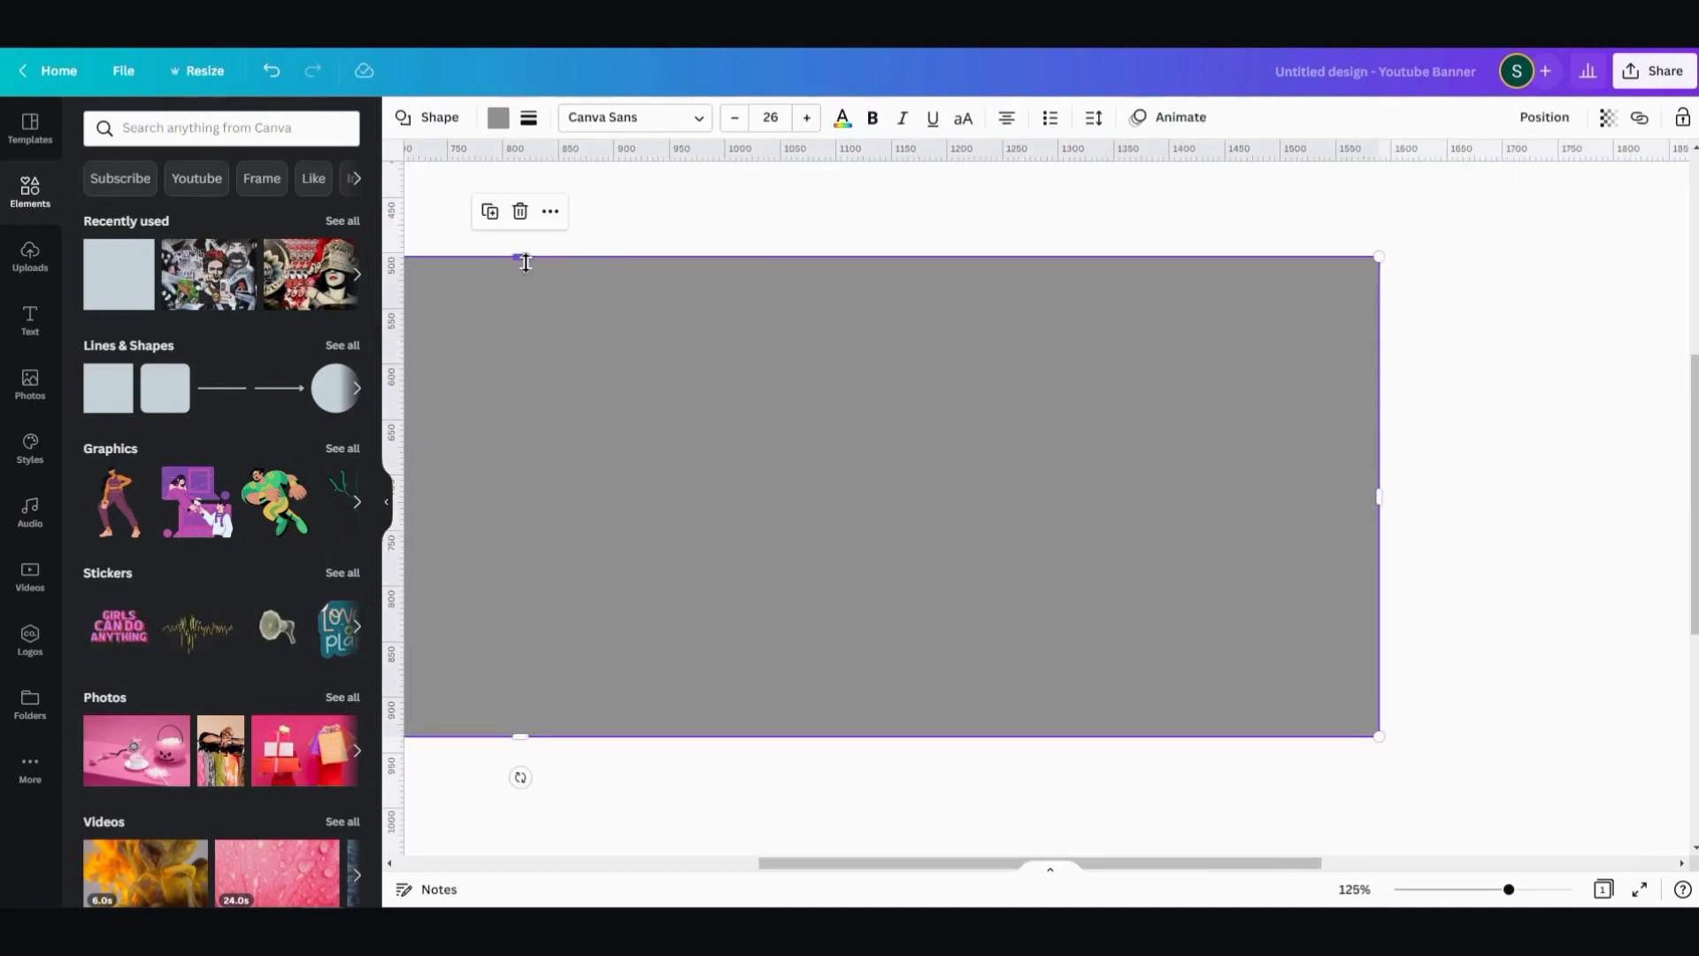
drag(525, 262, 521, 266)
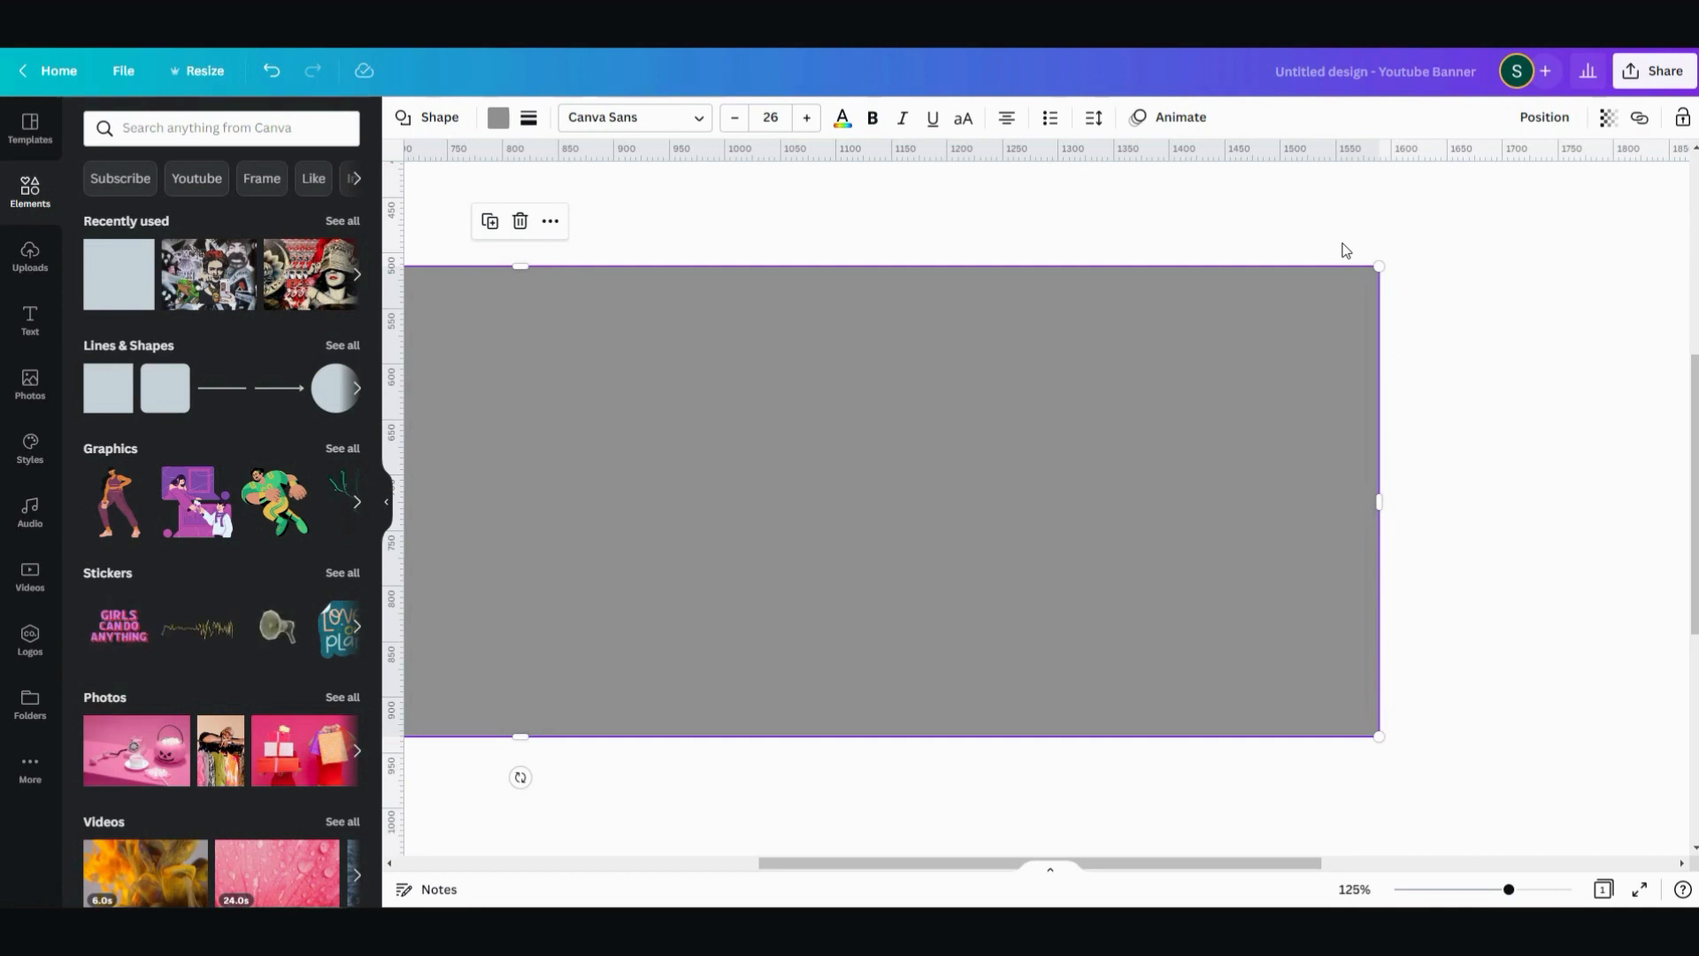
scroll(1345, 252, down, 5)
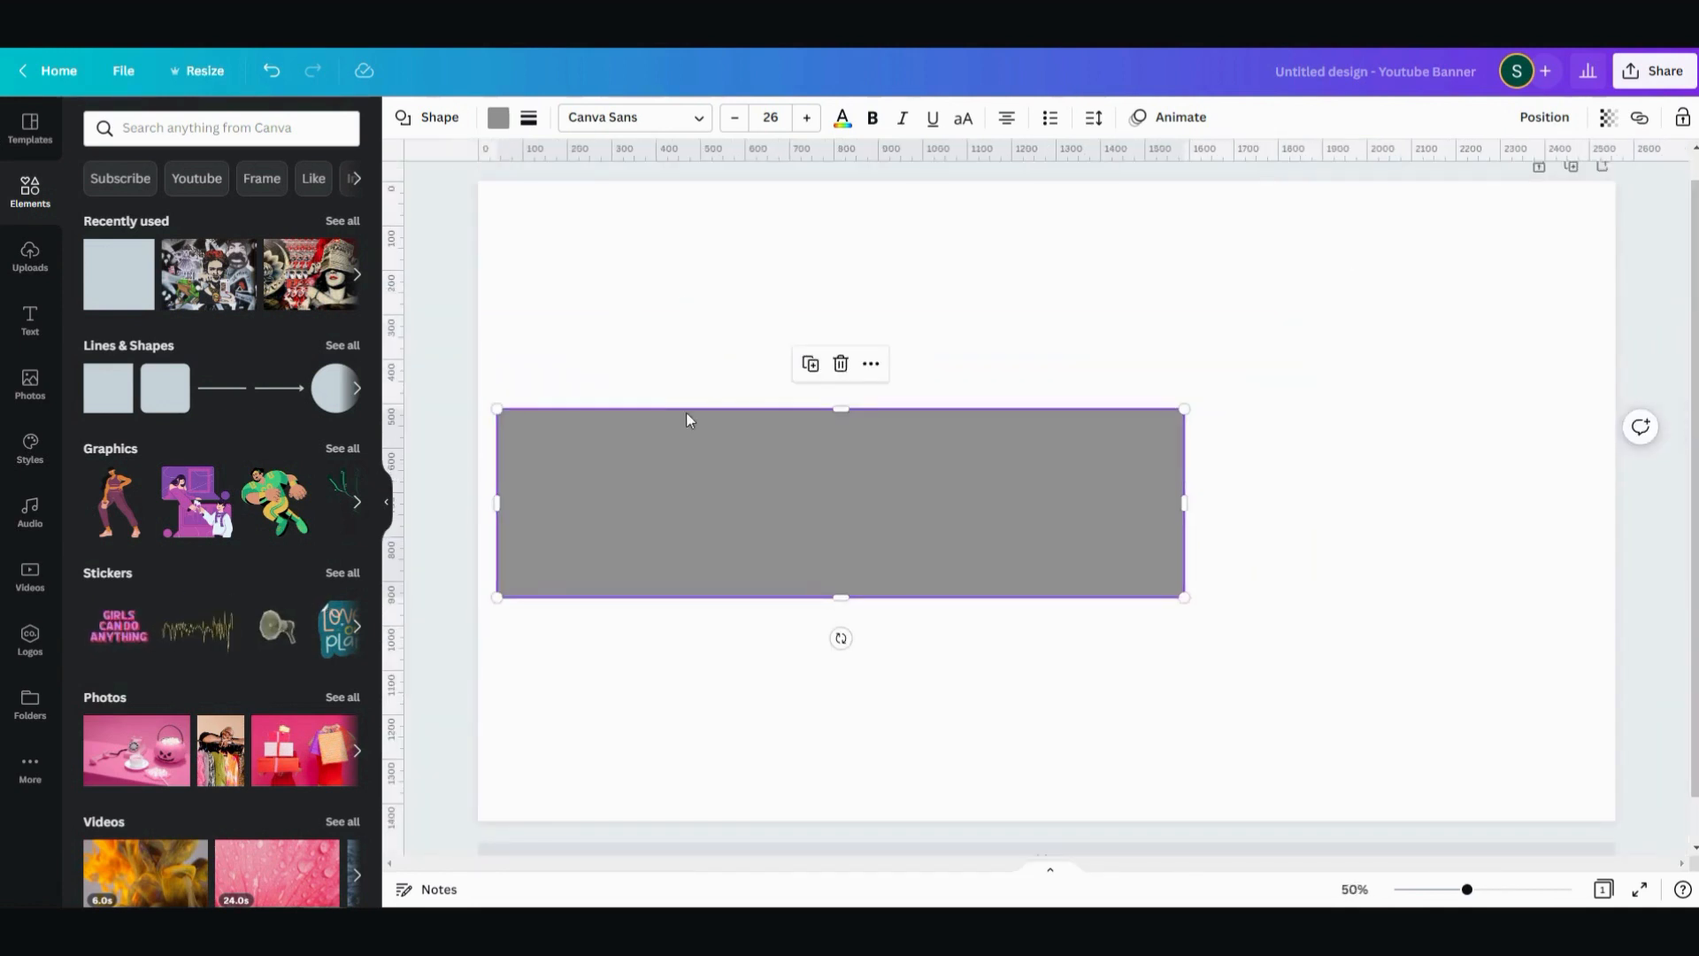
drag(608, 305, 1260, 791)
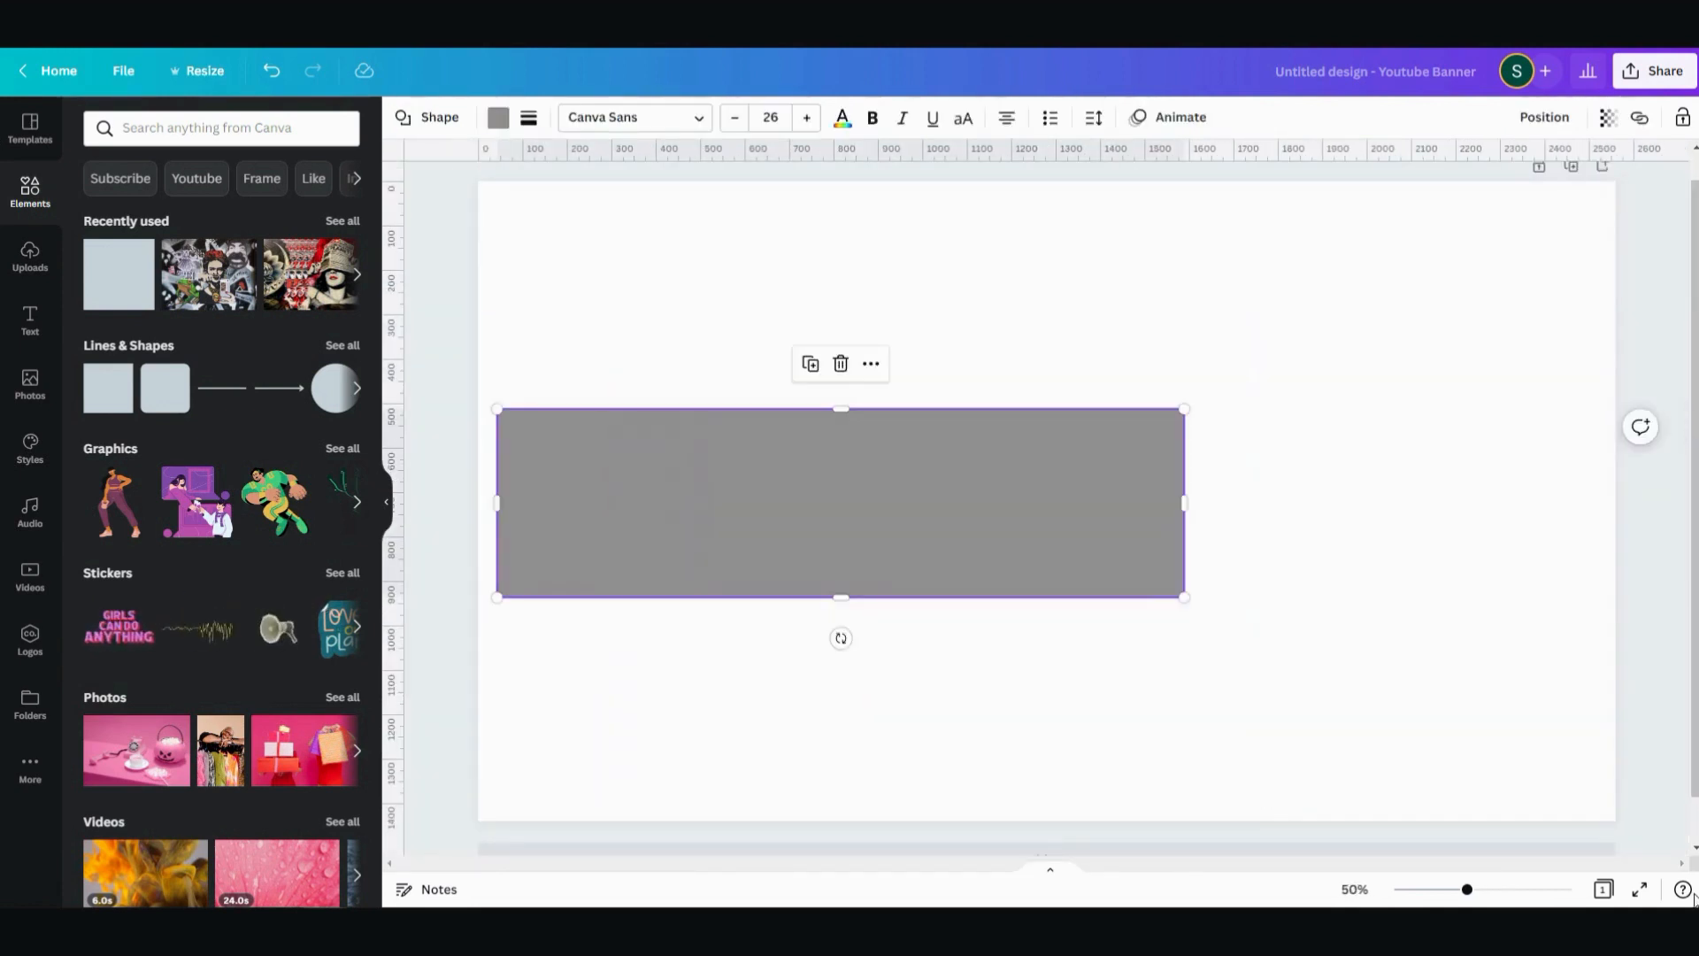
- Align the rectangle to the centre and middle of the page
click(1550, 124)
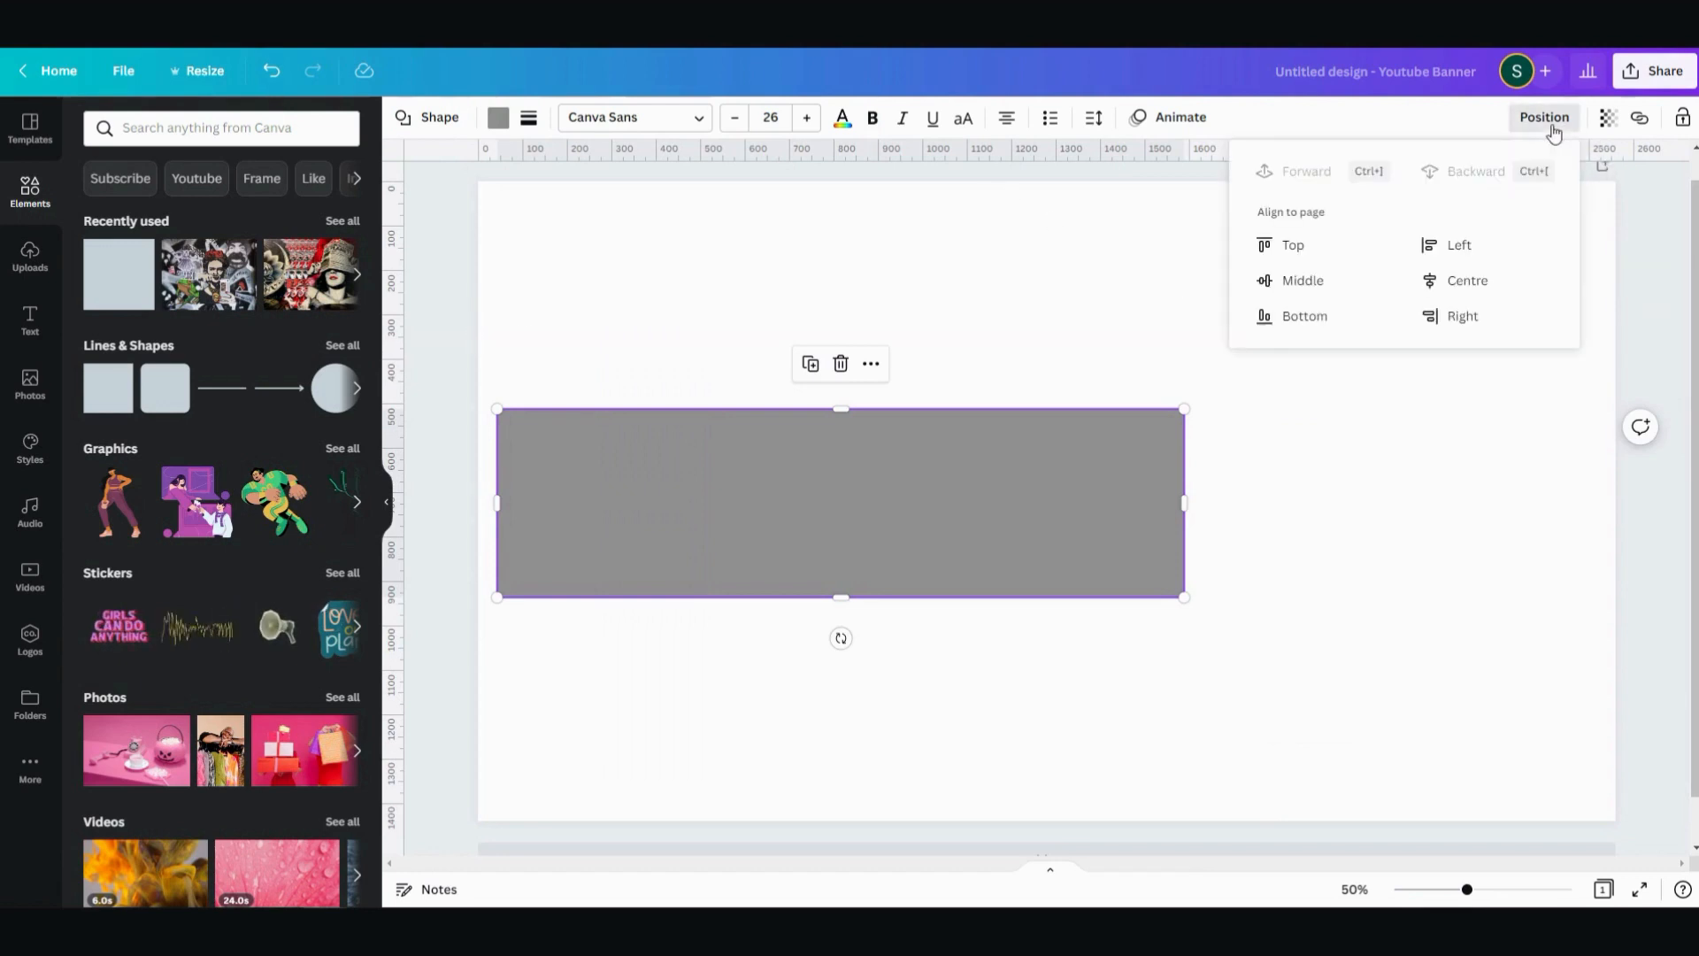
click(1486, 278)
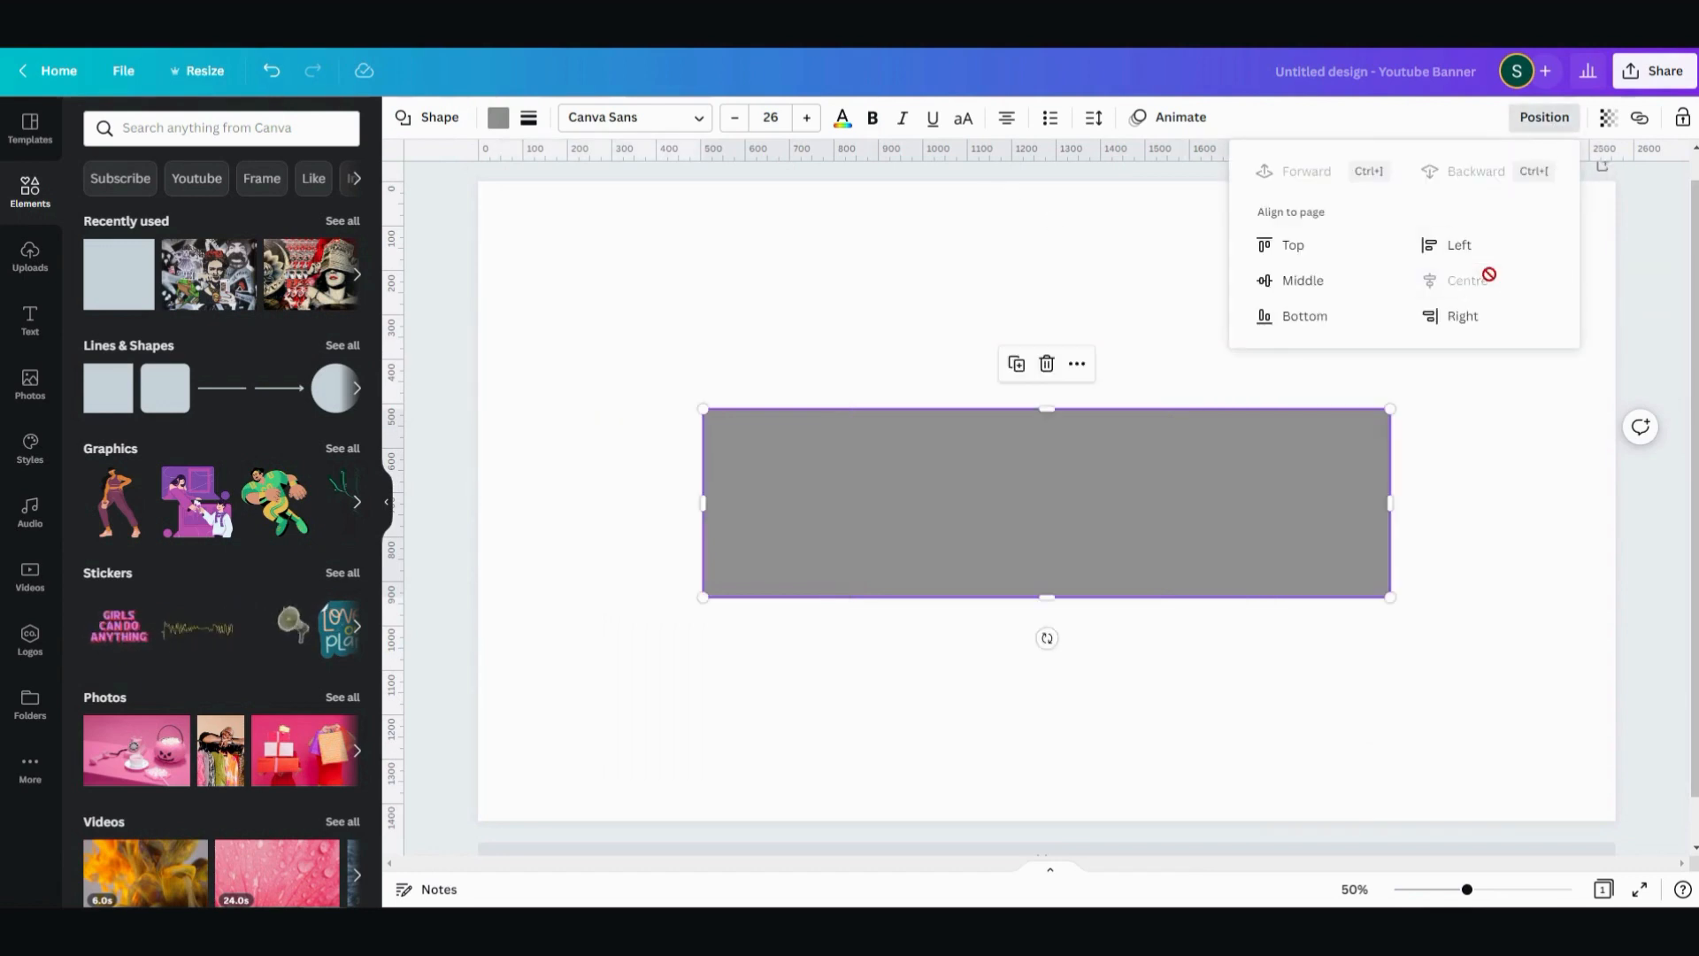
click(1529, 133)
click(1540, 120)
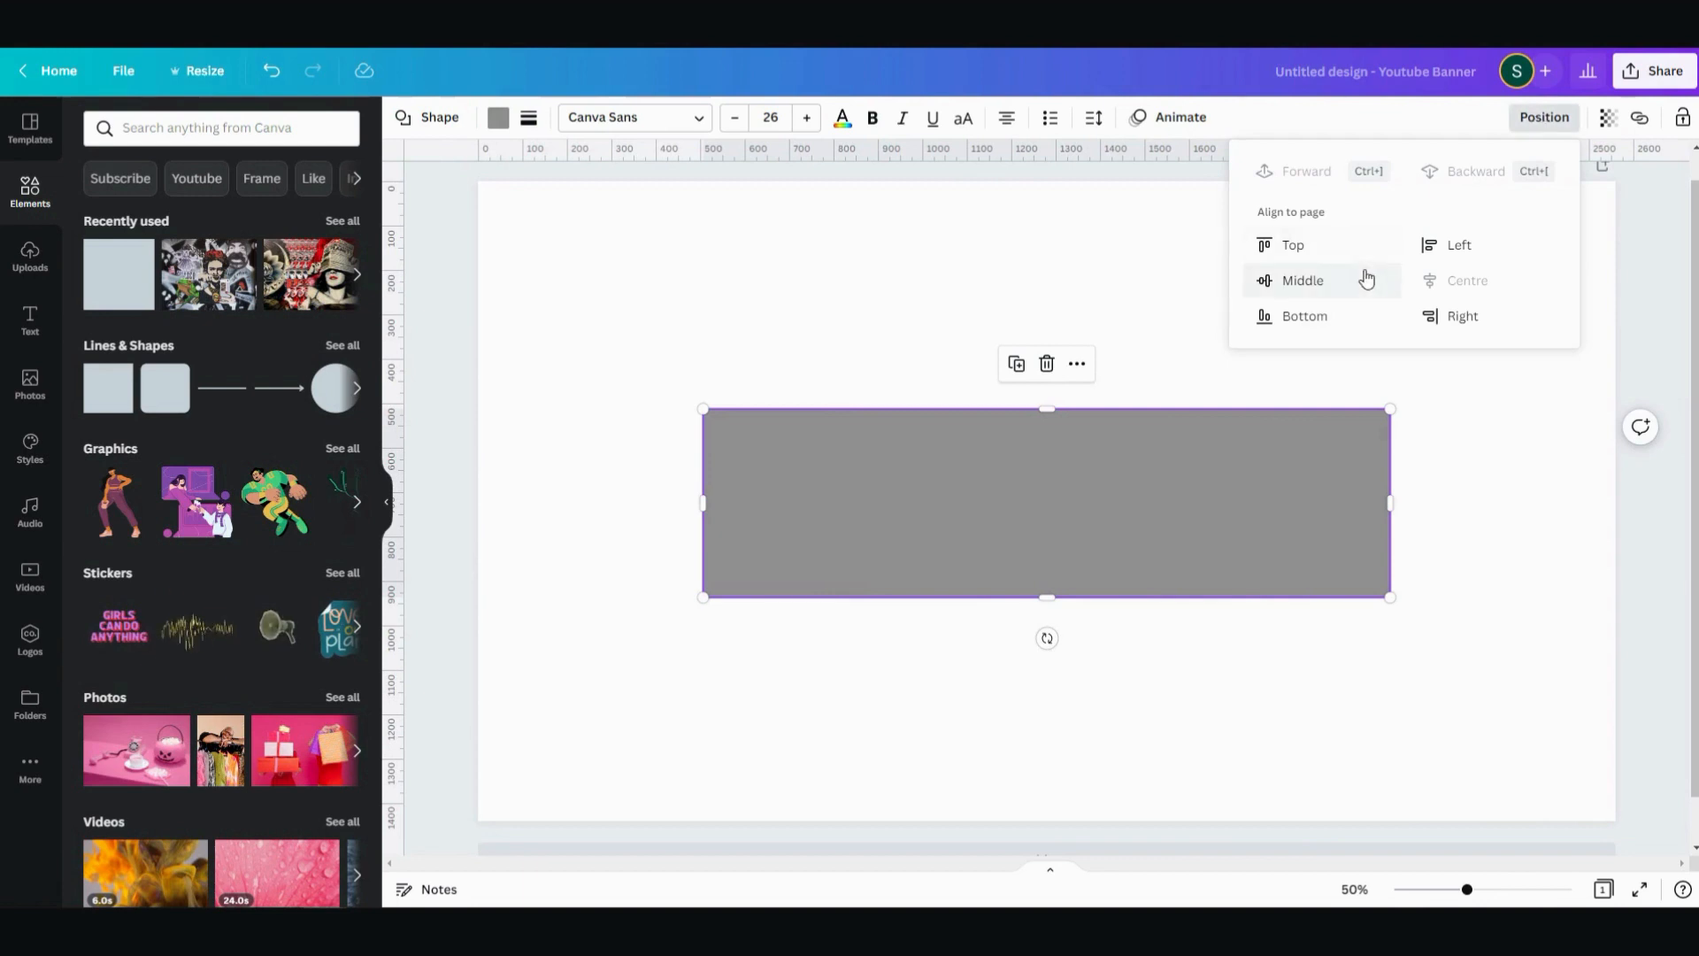
click(1323, 283)
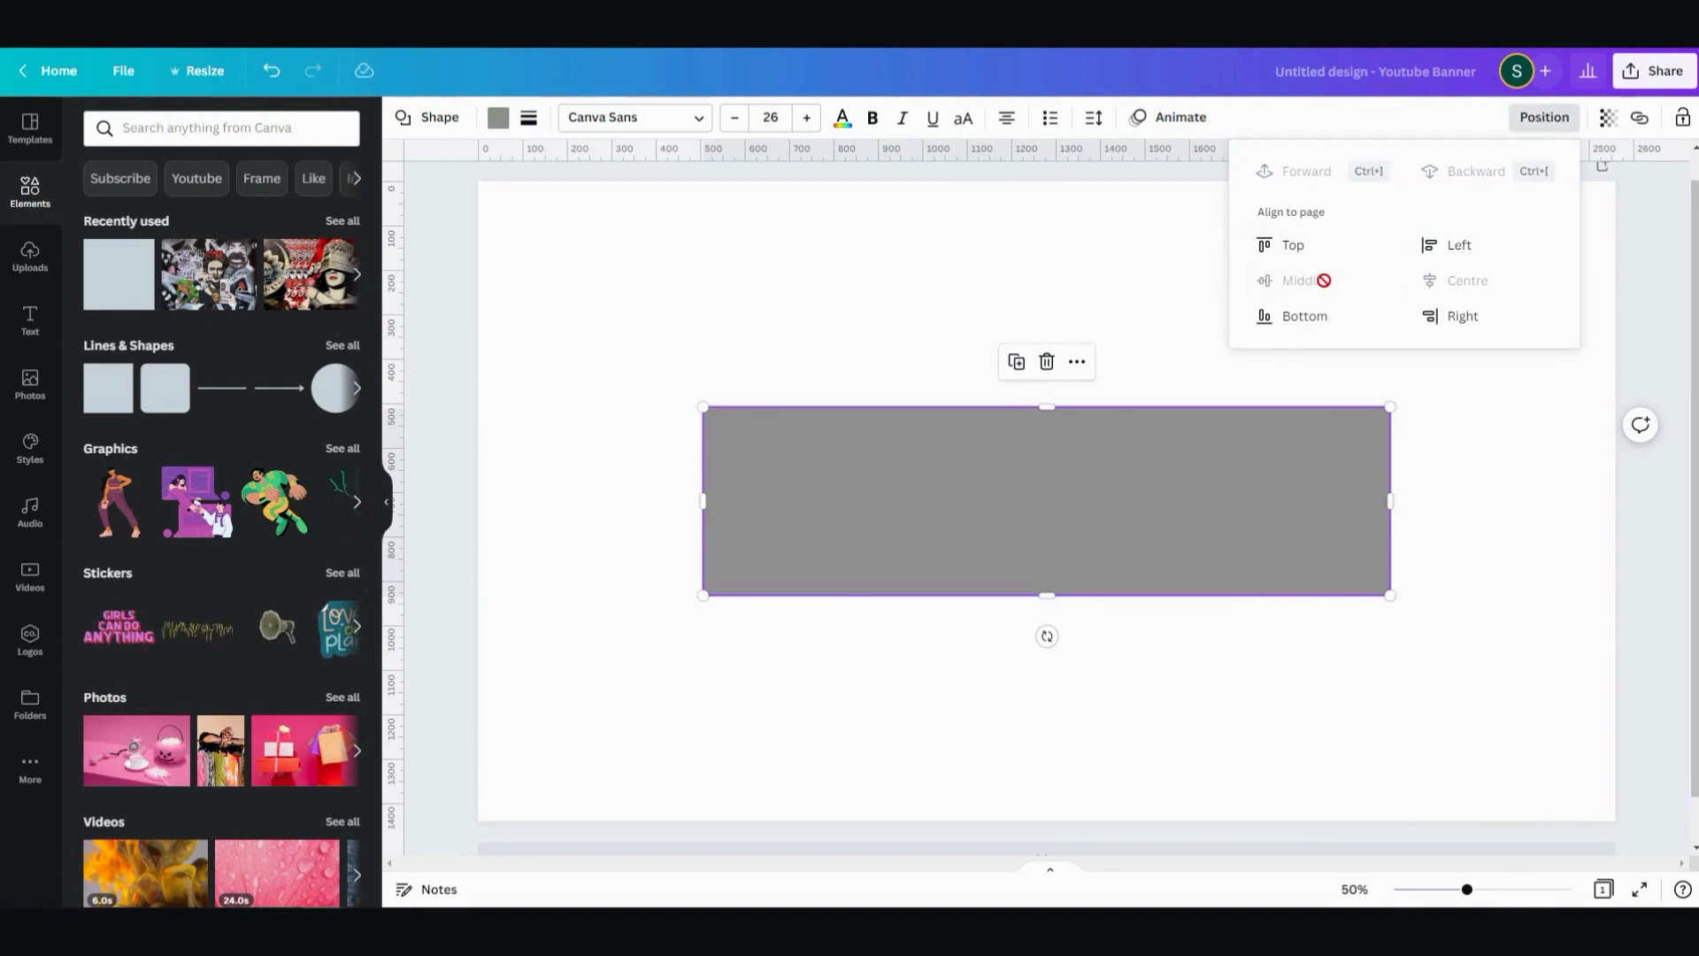
click(1051, 301)
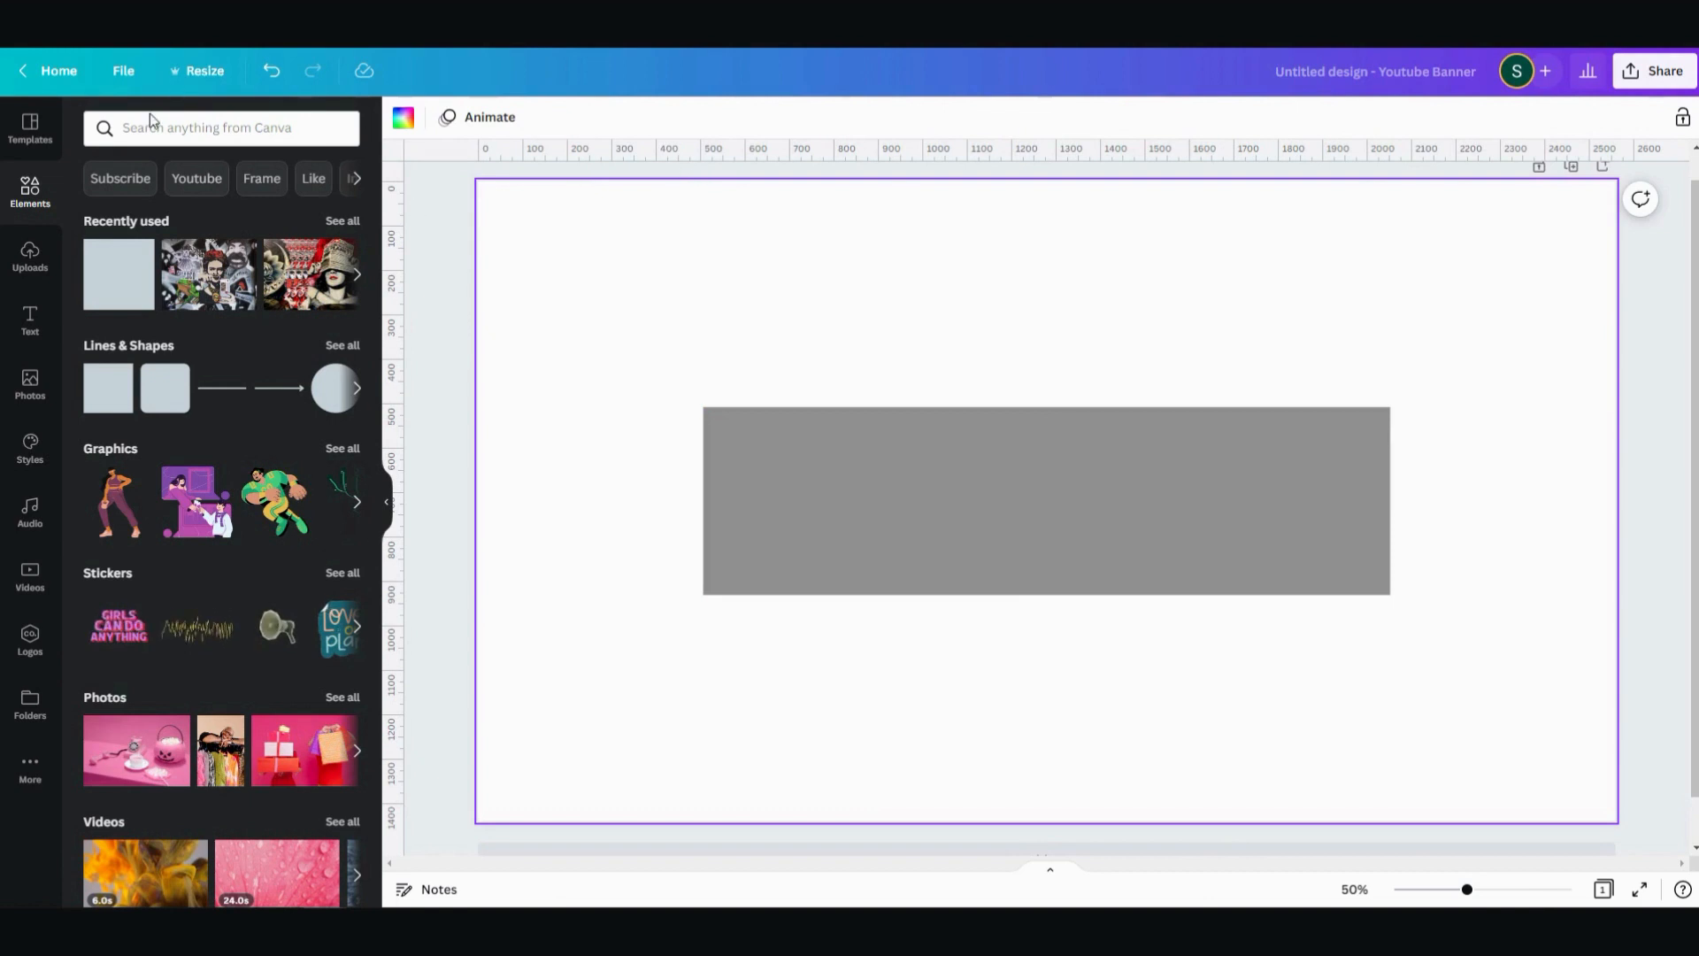
- Check the rulers and guides setting, and place two vertical and two horizontal guides along the grey rectangle's four edges
click(139, 69)
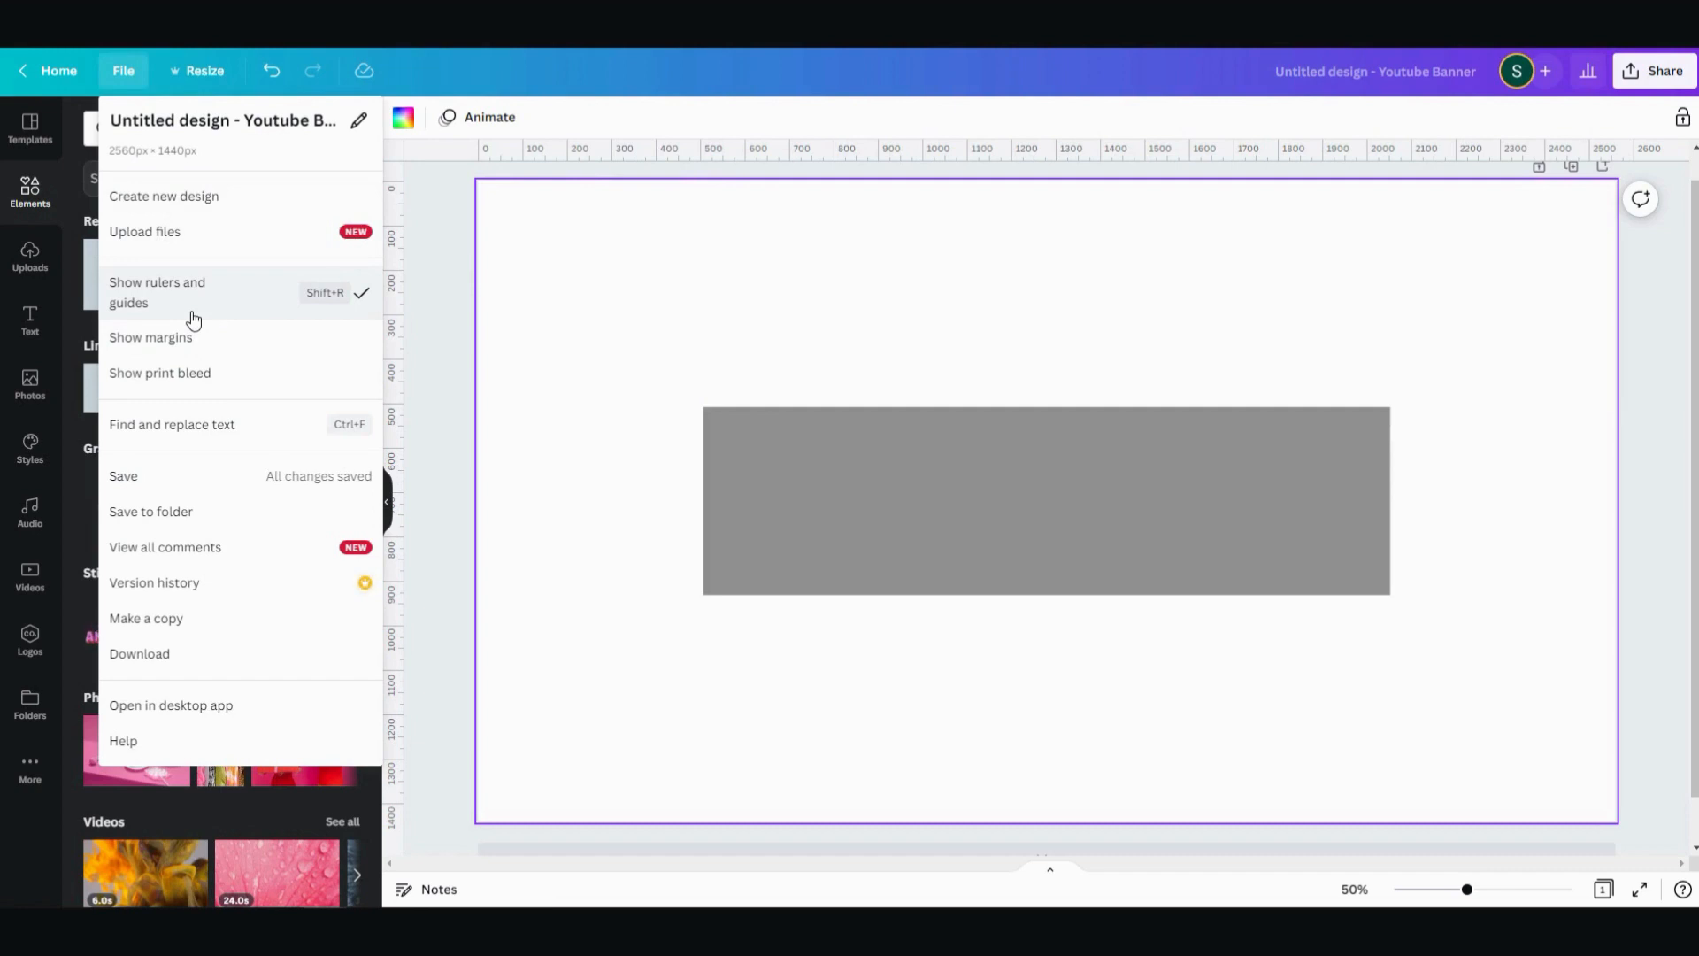
click(588, 272)
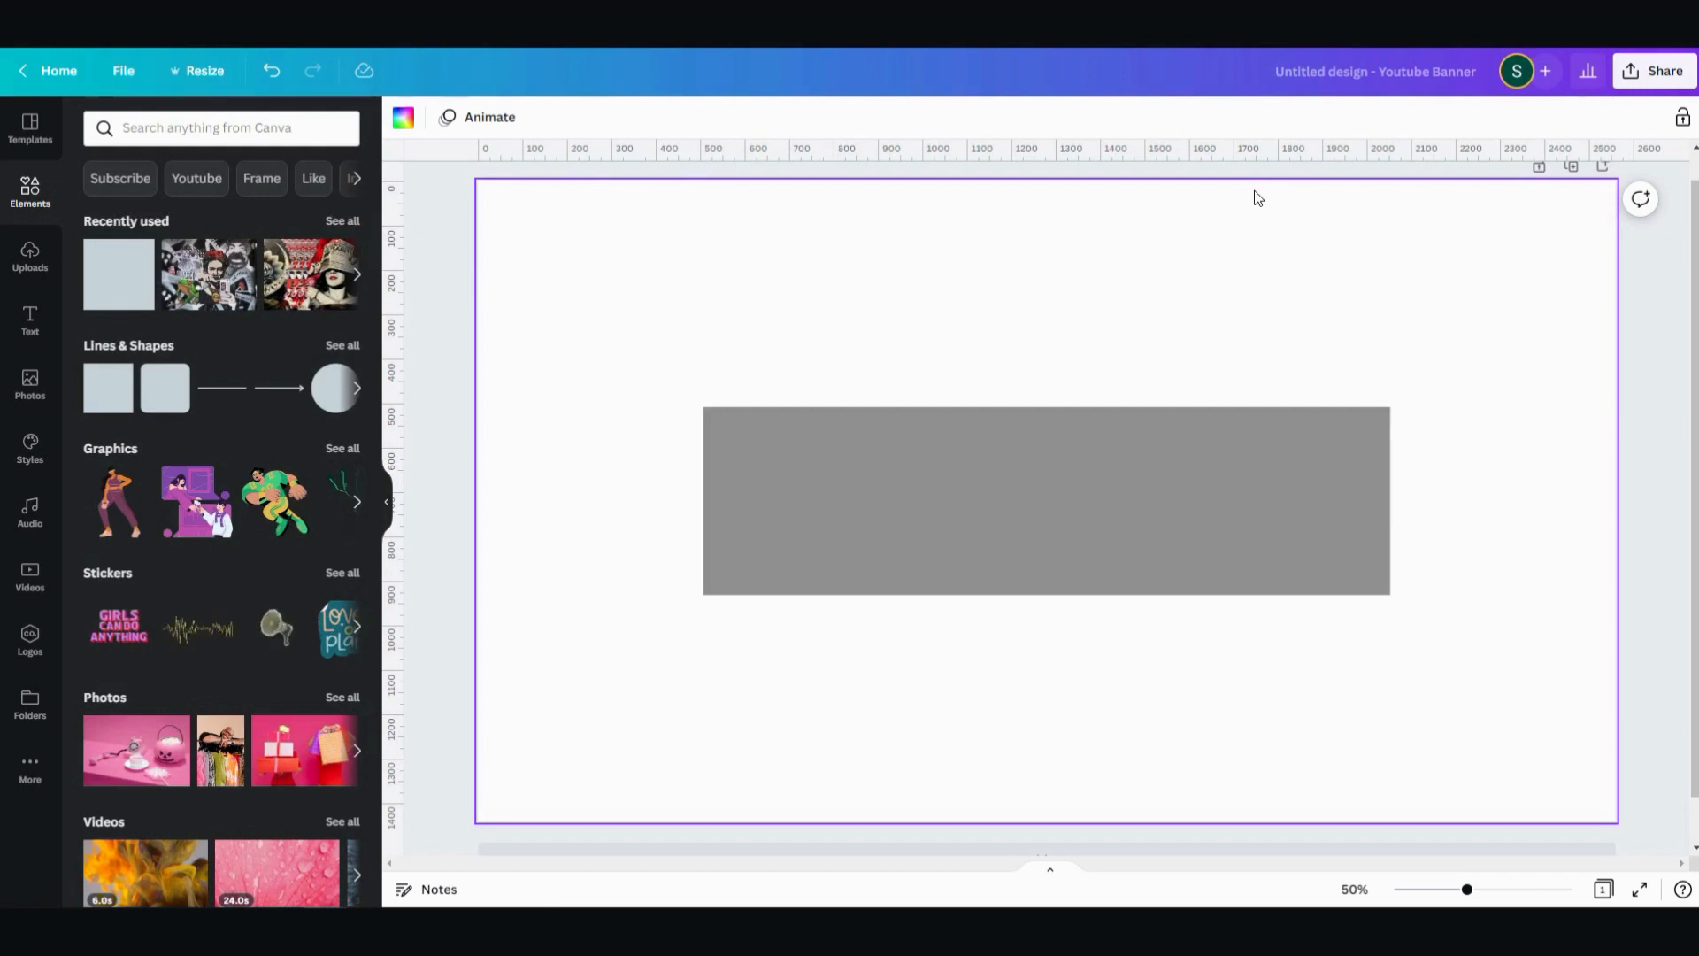
key(ctrl+z)
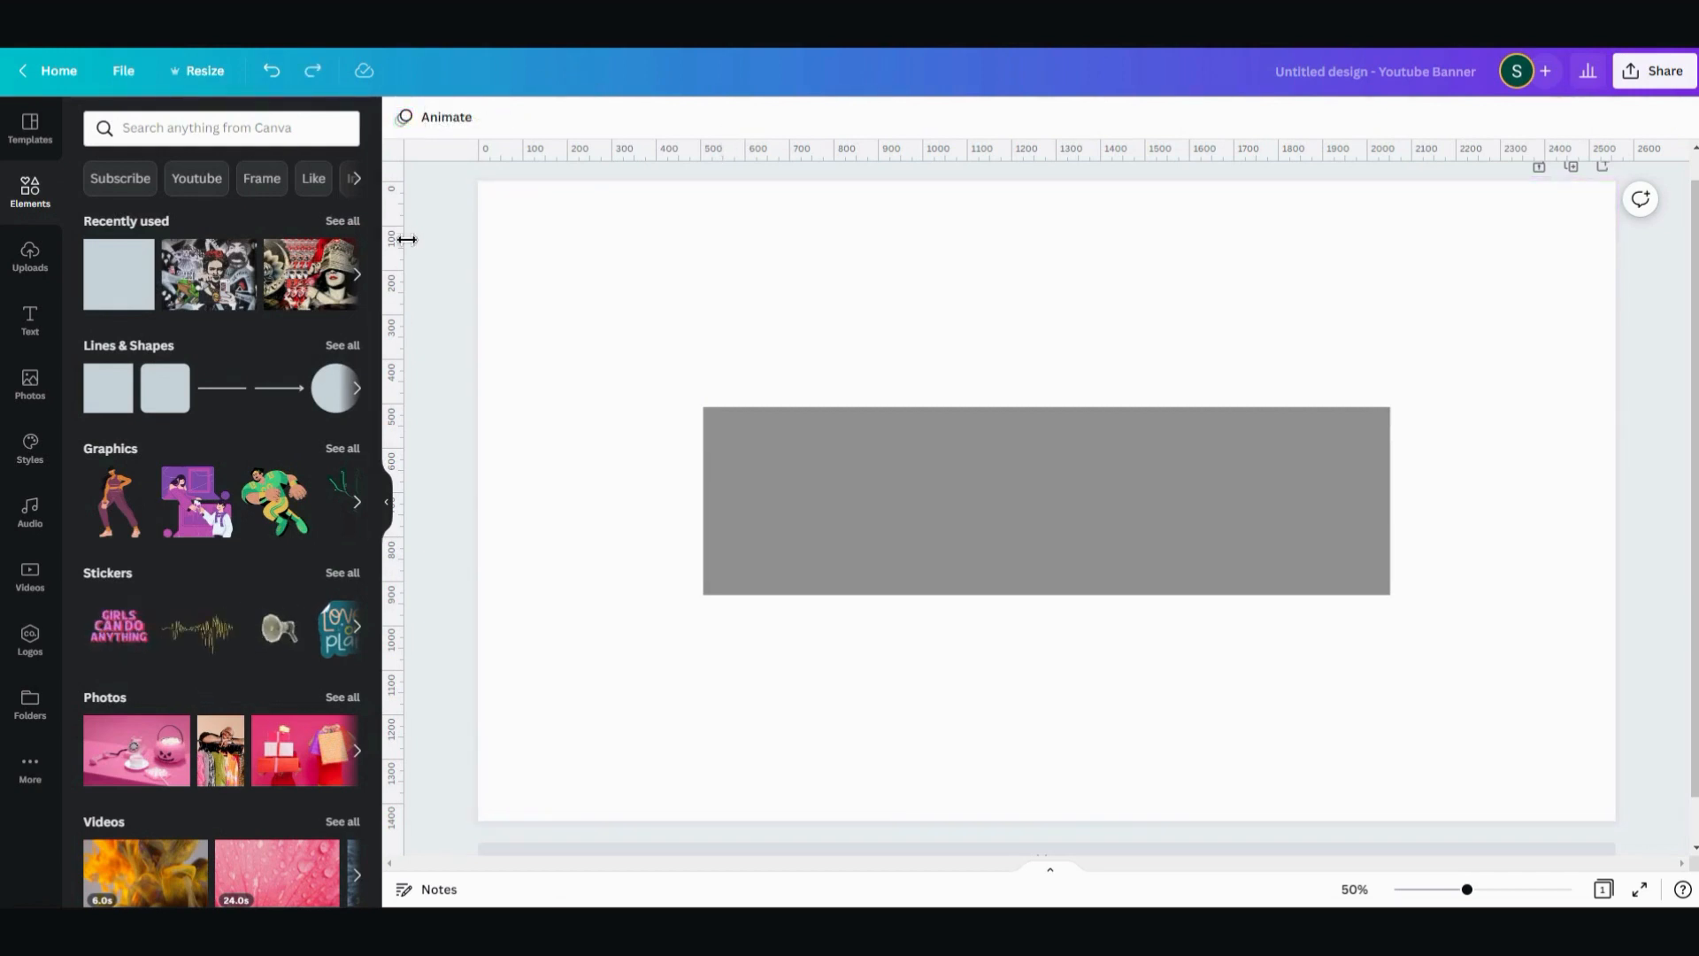
drag(403, 239, 705, 270)
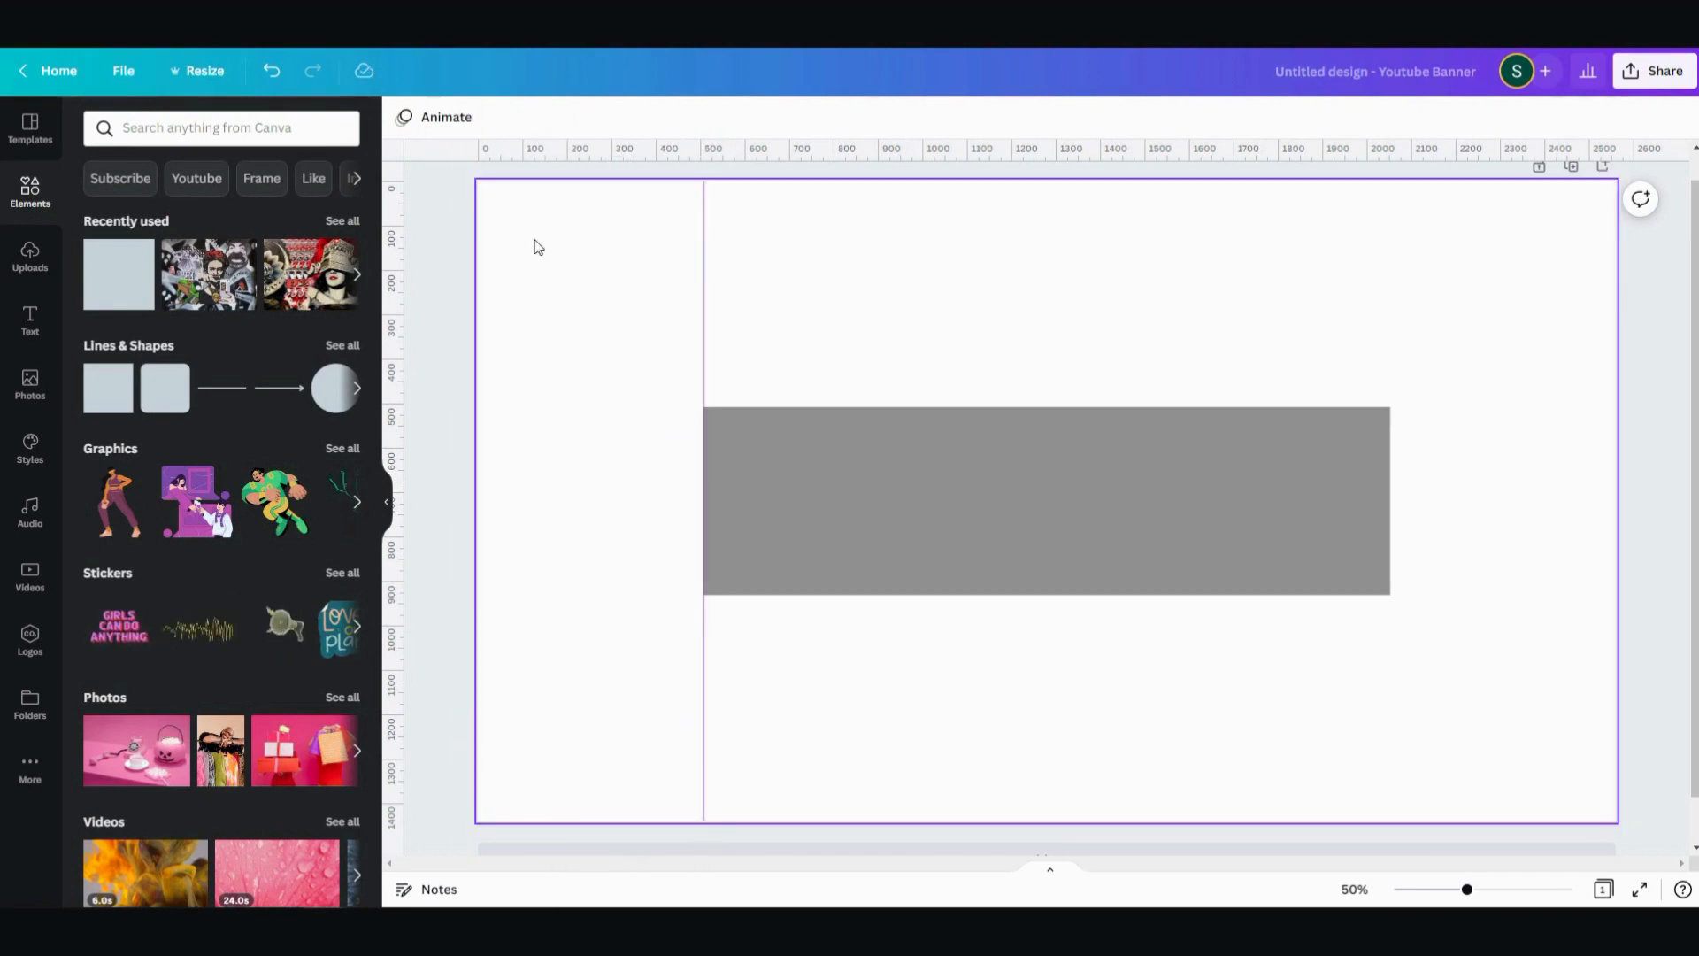
drag(402, 262, 1390, 357)
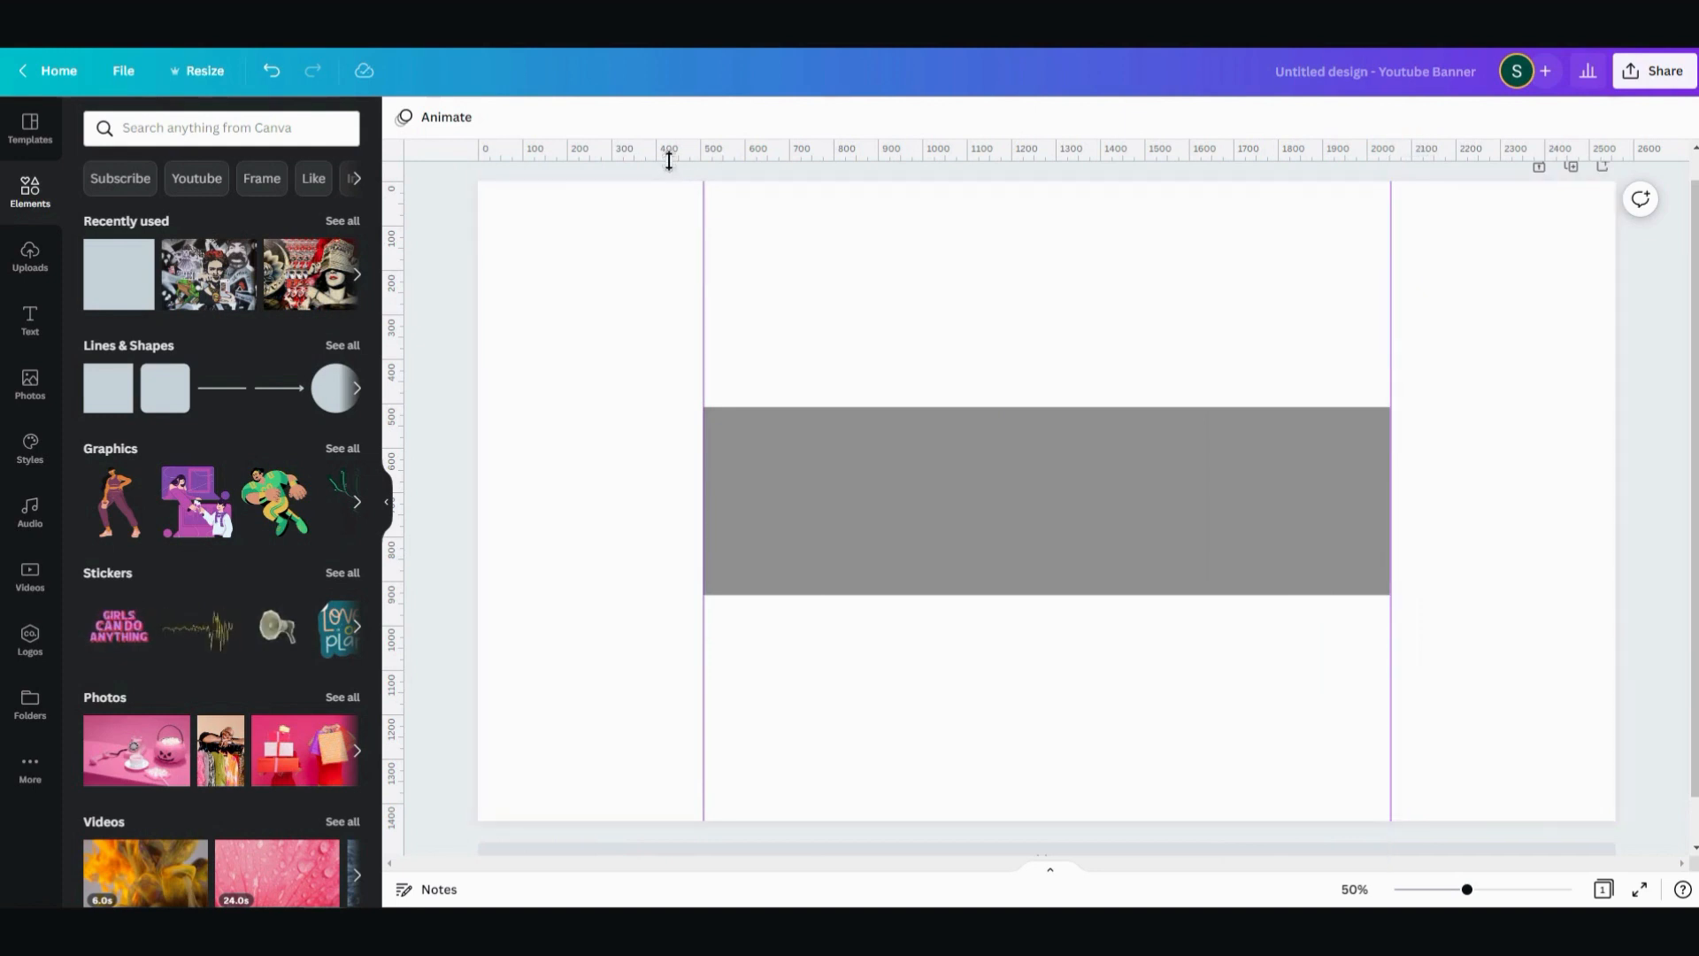
drag(669, 158, 648, 594)
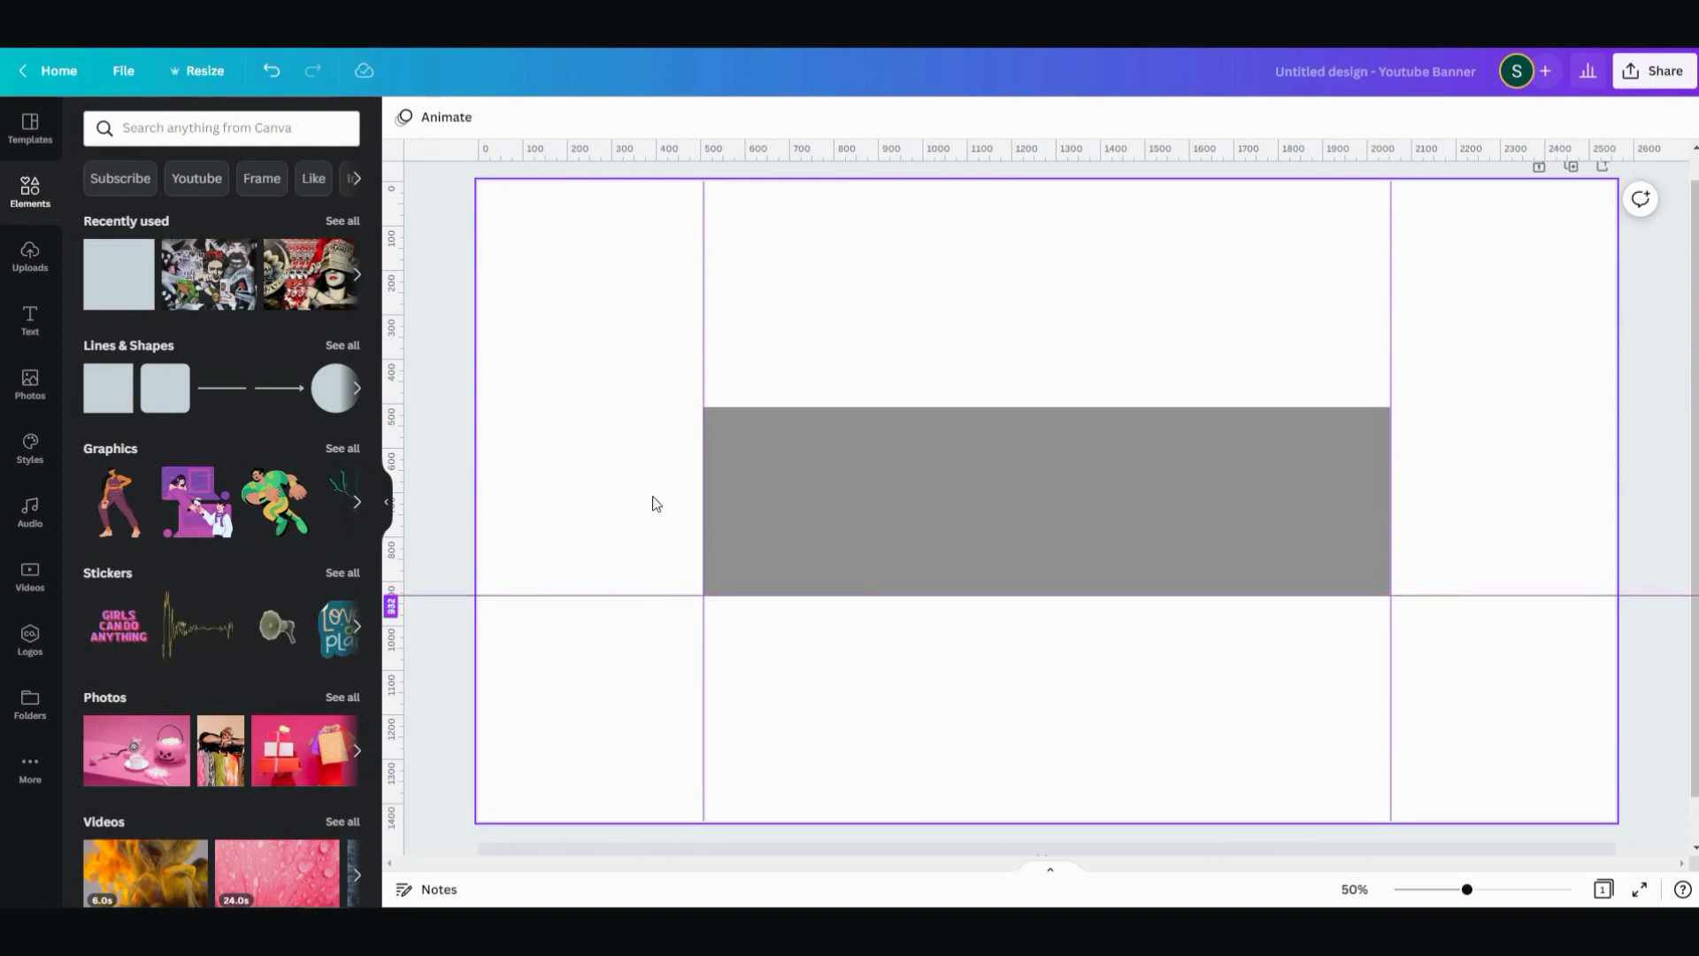
drag(574, 156, 585, 411)
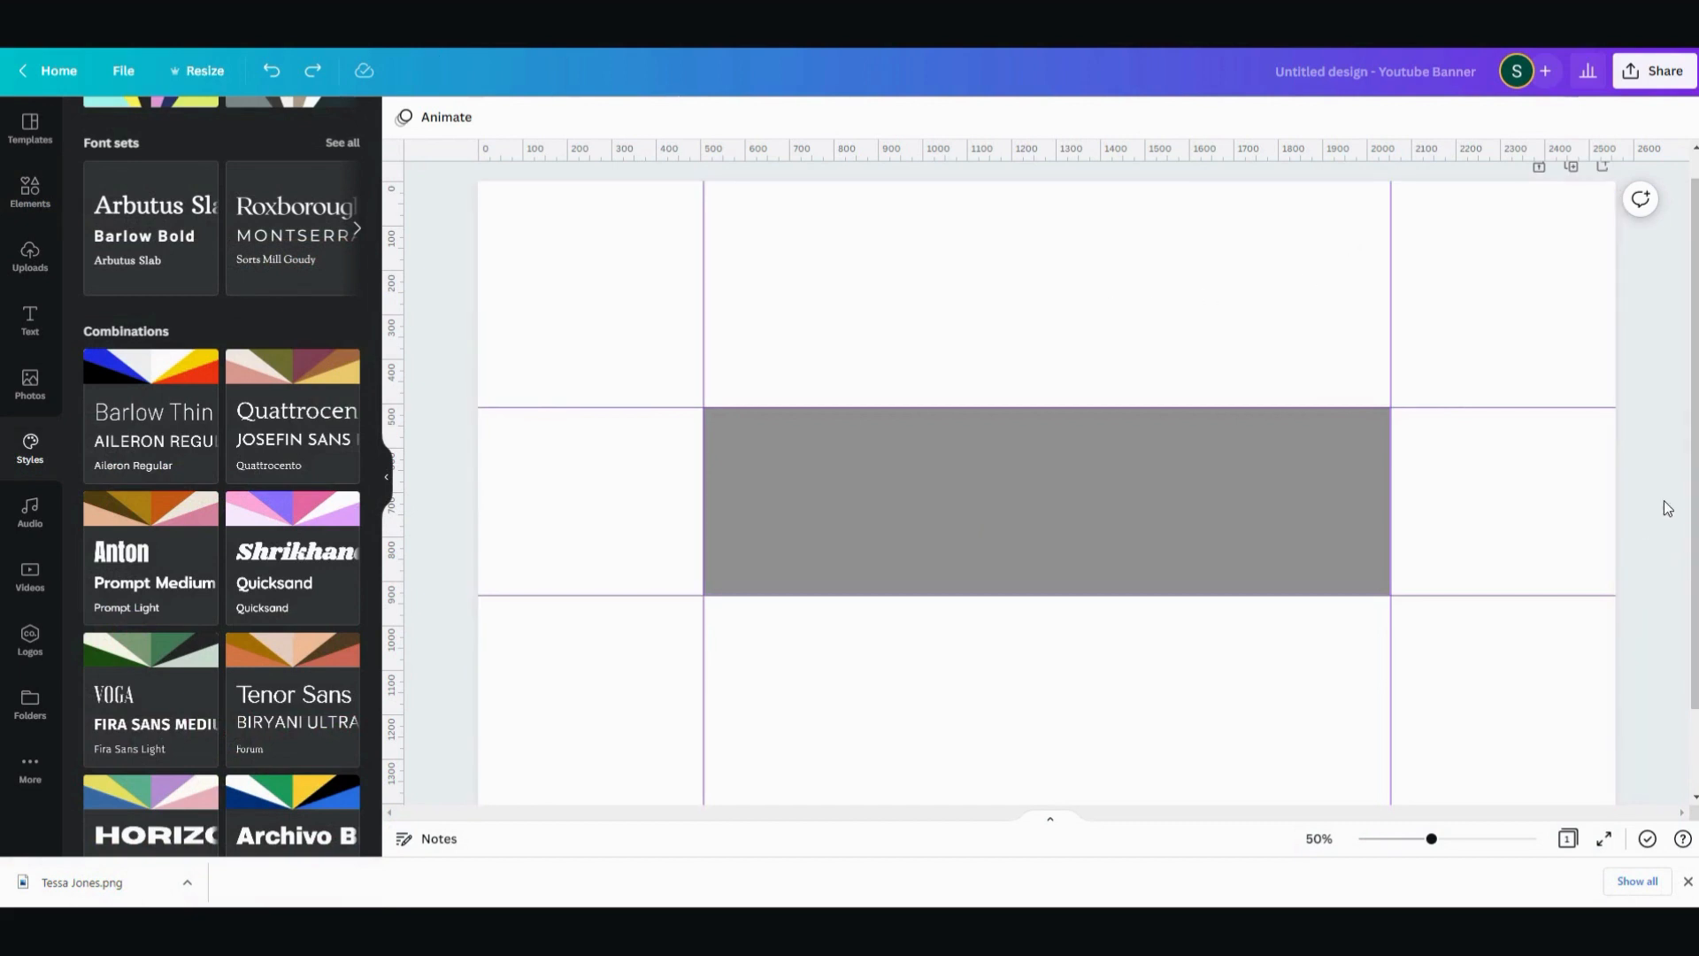
- Delete the grey rectangle and apply the cream banner template with a man's portrait, orange shapes and a Subscribe button
click(1104, 494)
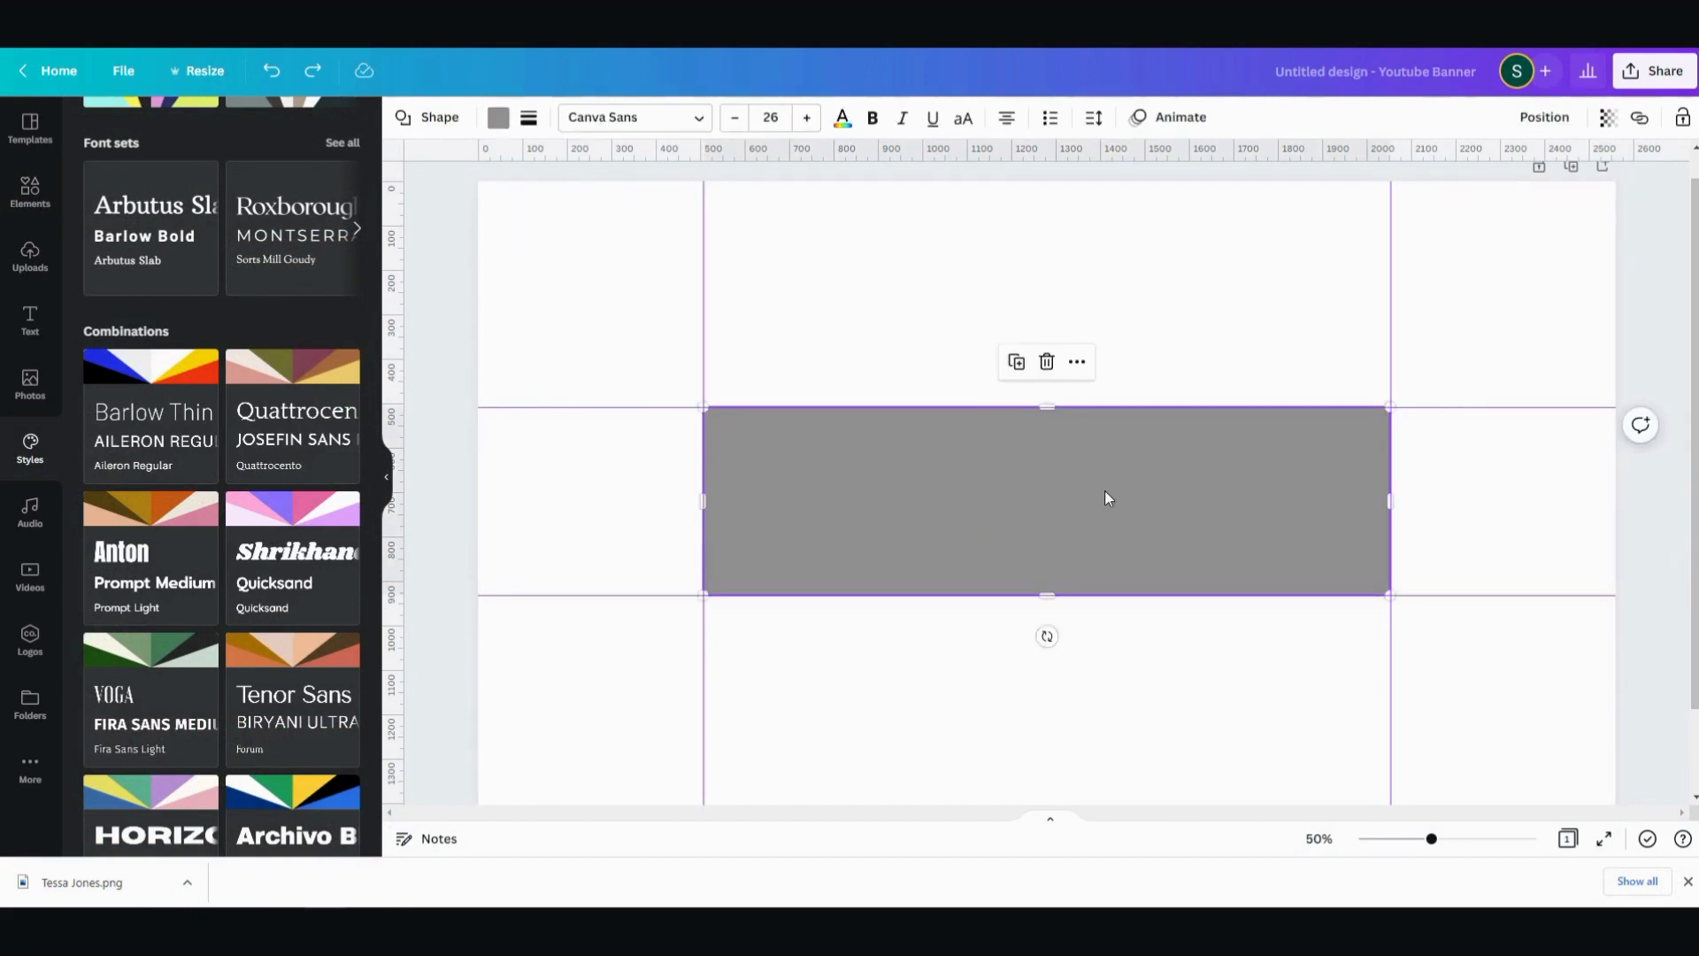
key(Delete)
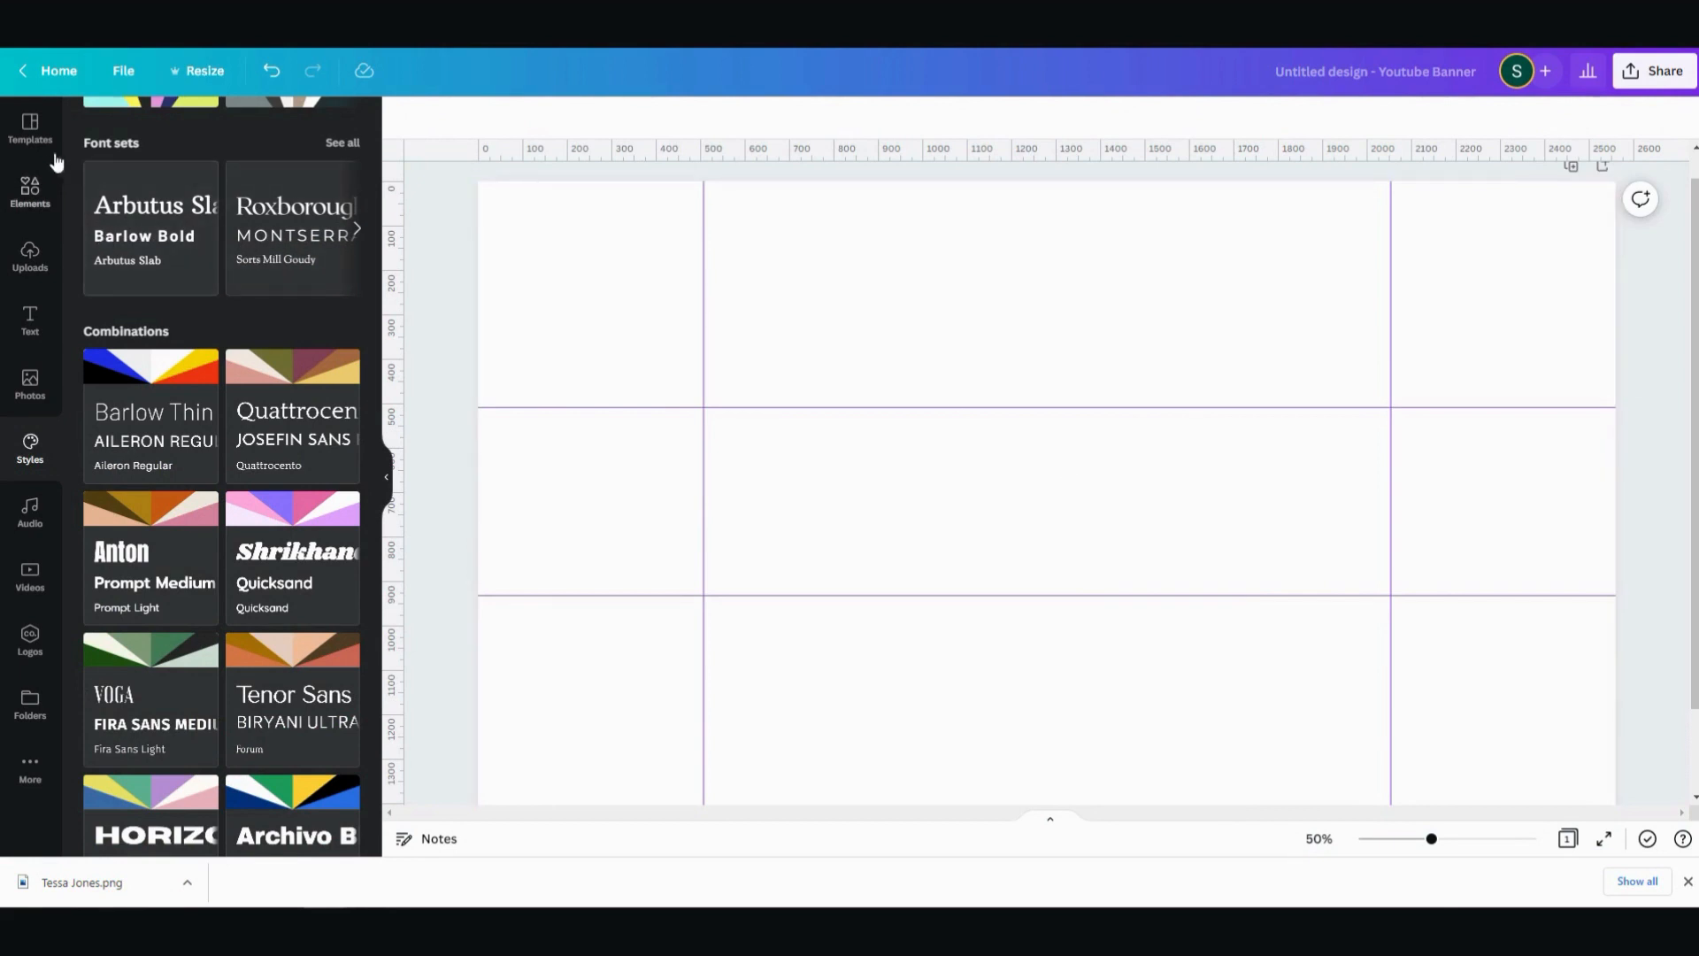
click(33, 133)
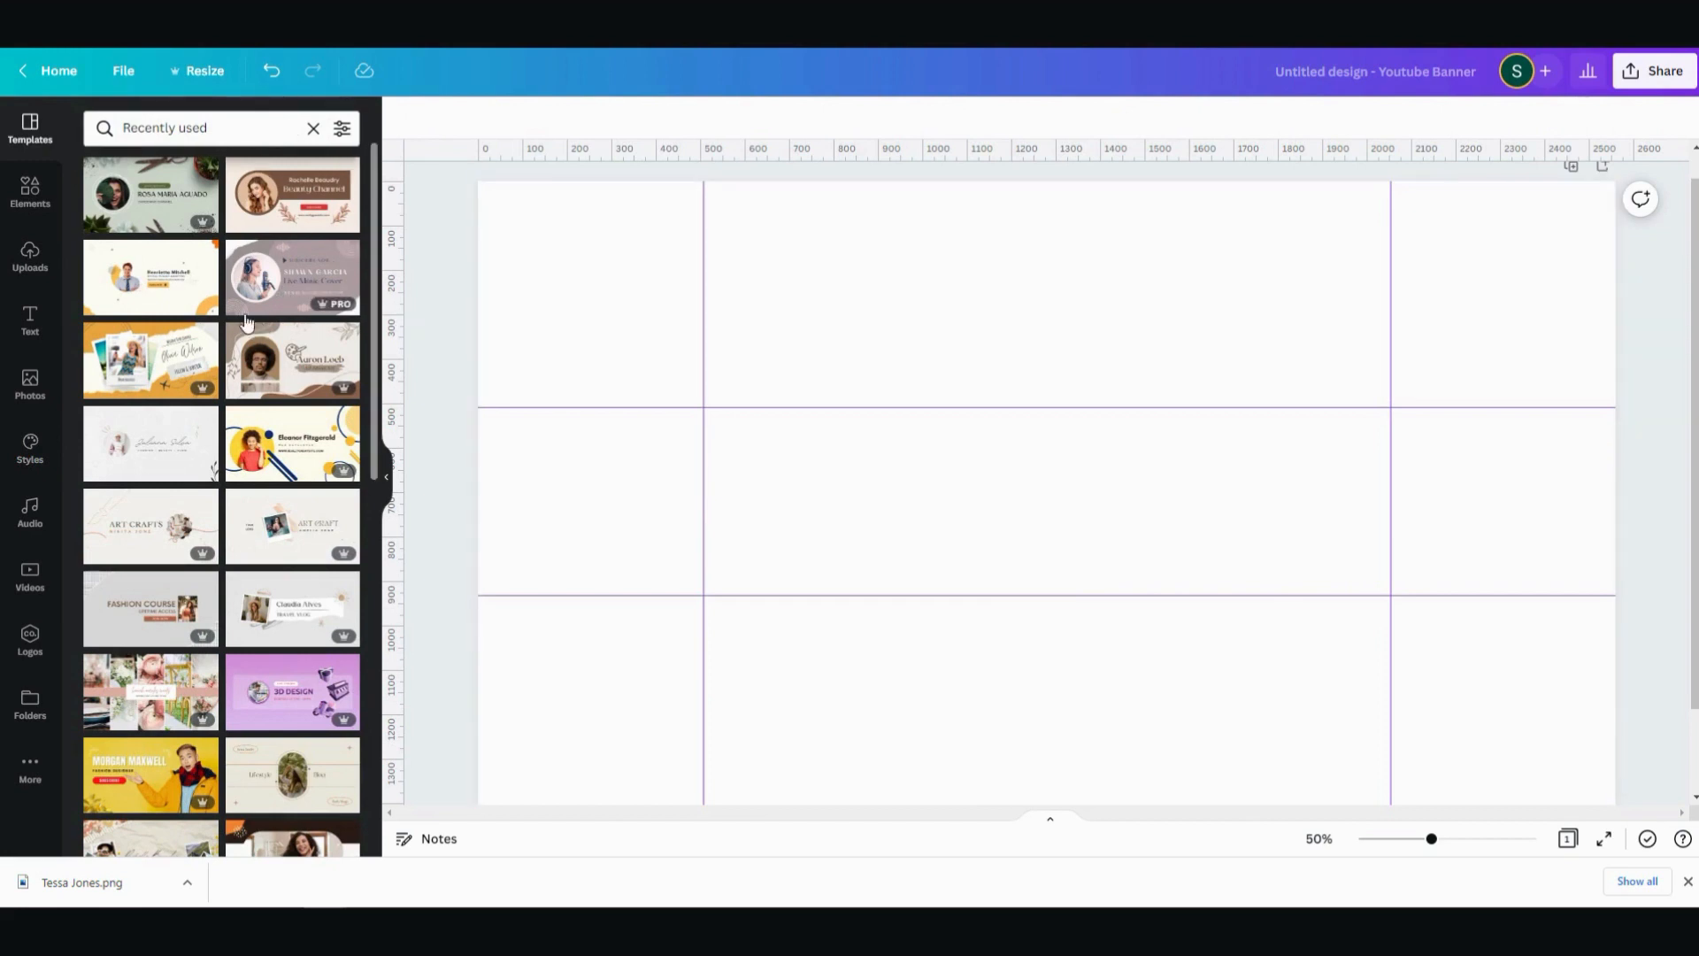
click(153, 299)
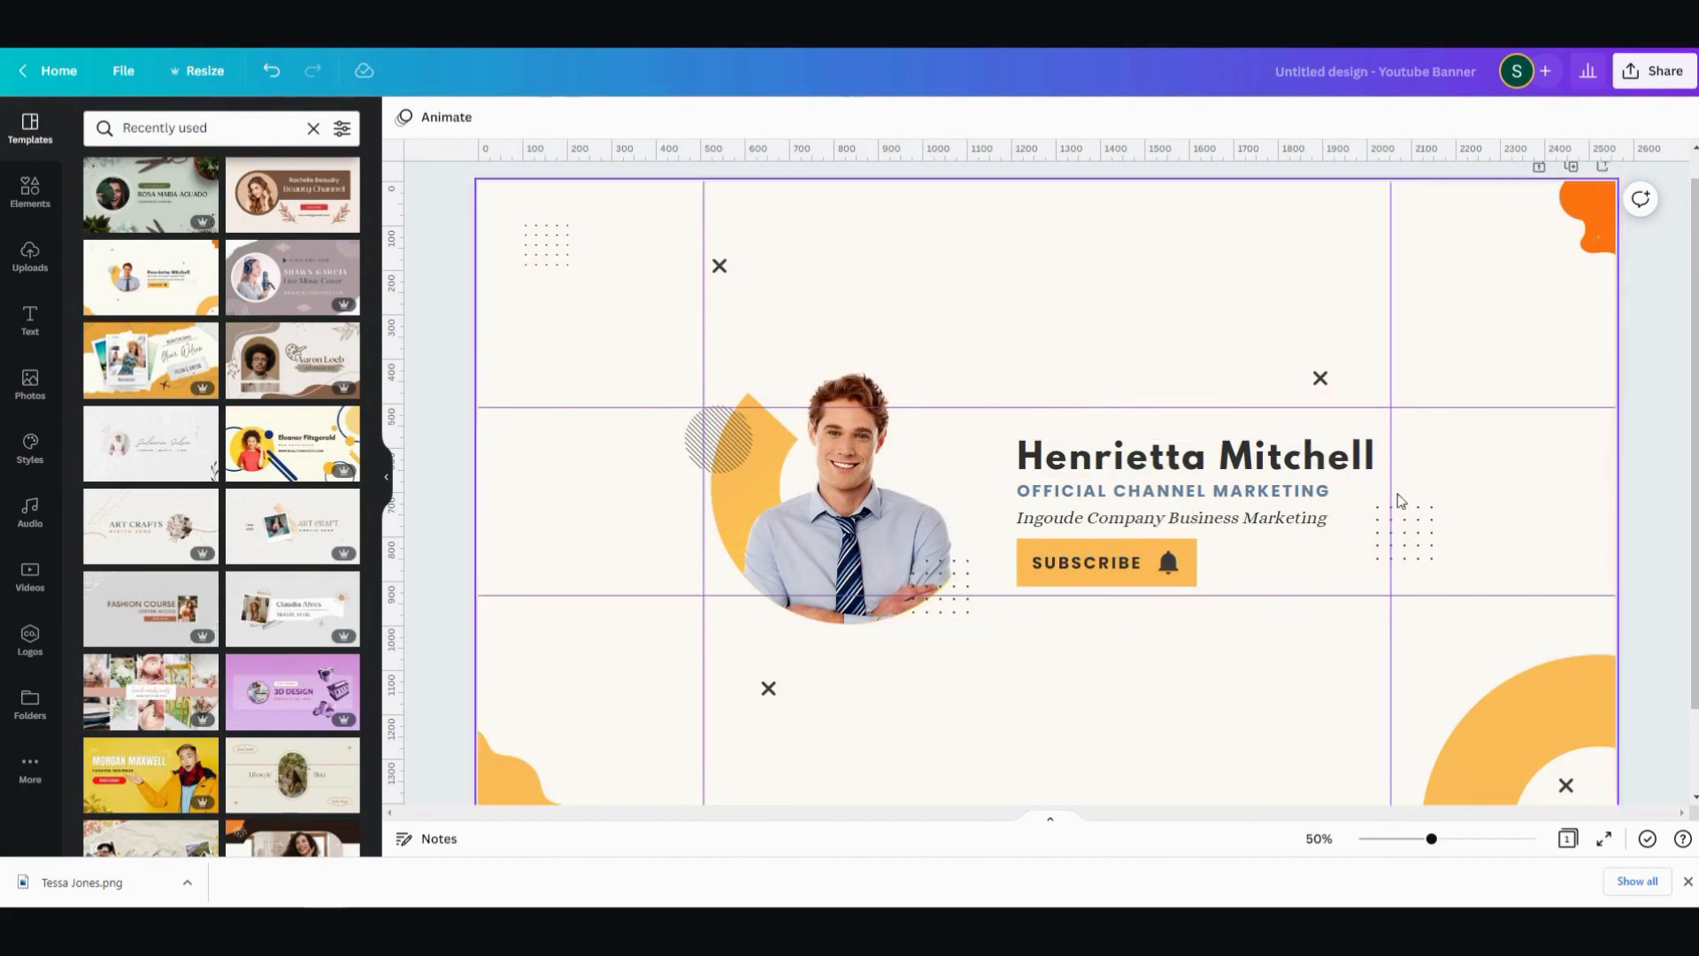
- Delete the dot grid beside the text and the orange blobs in the upper-right and lower-left corners of the banner
click(1430, 529)
key(Delete)
click(1604, 213)
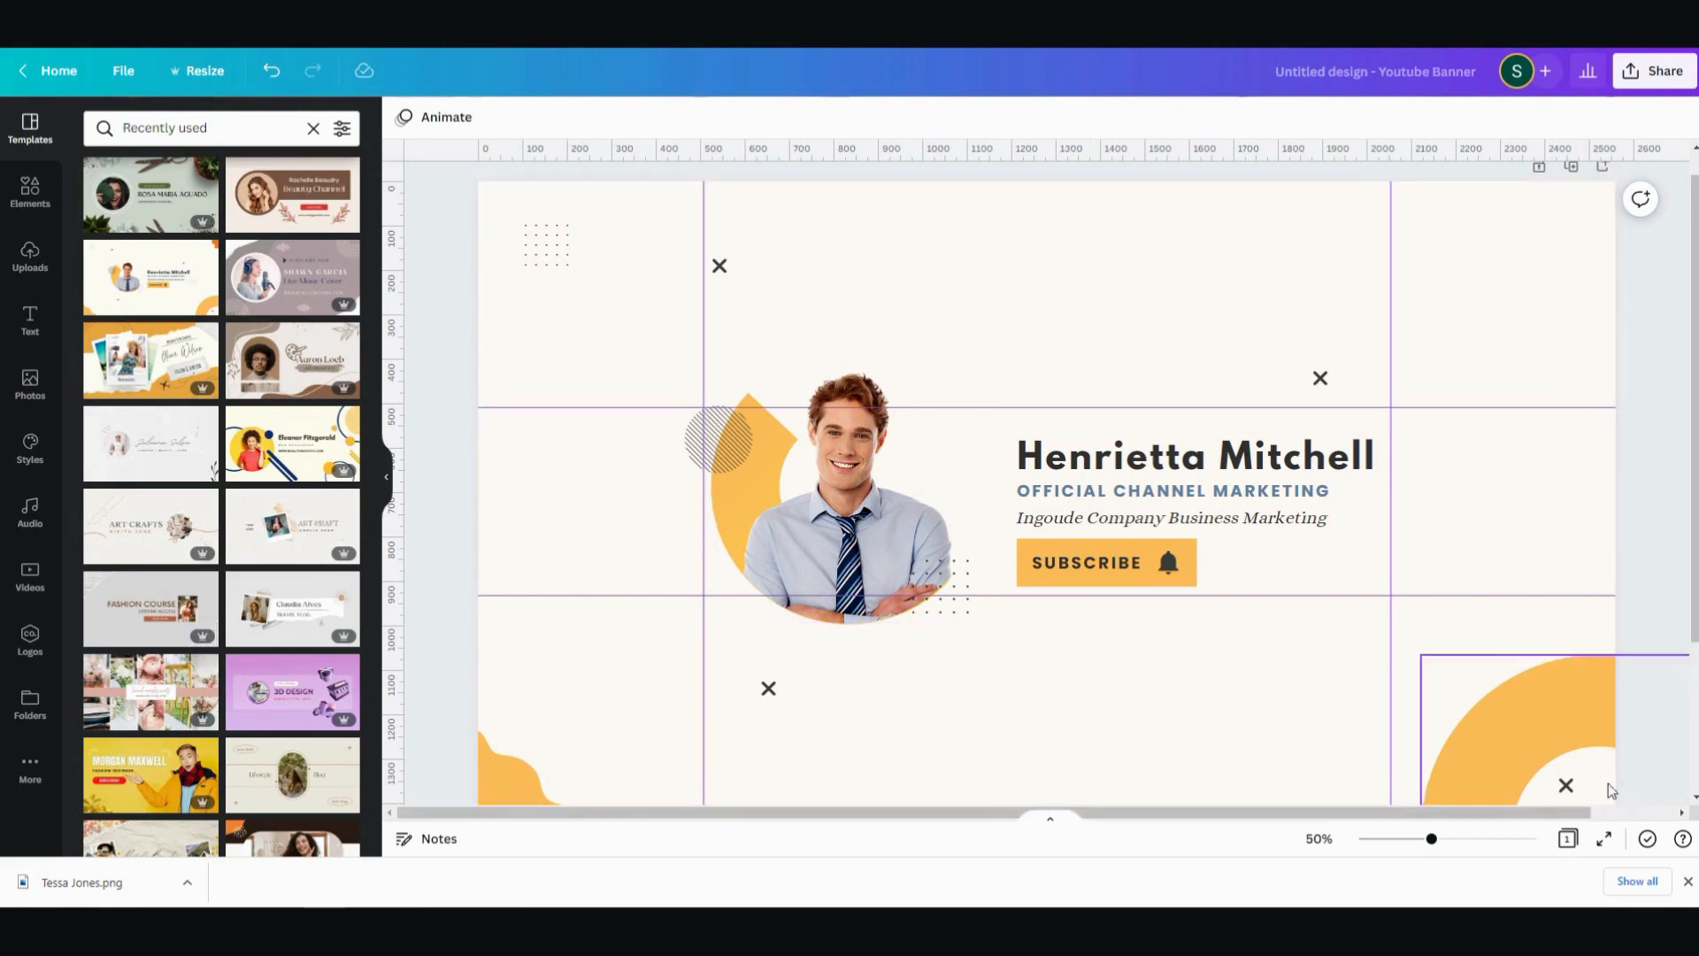
click(532, 755)
key(Delete)
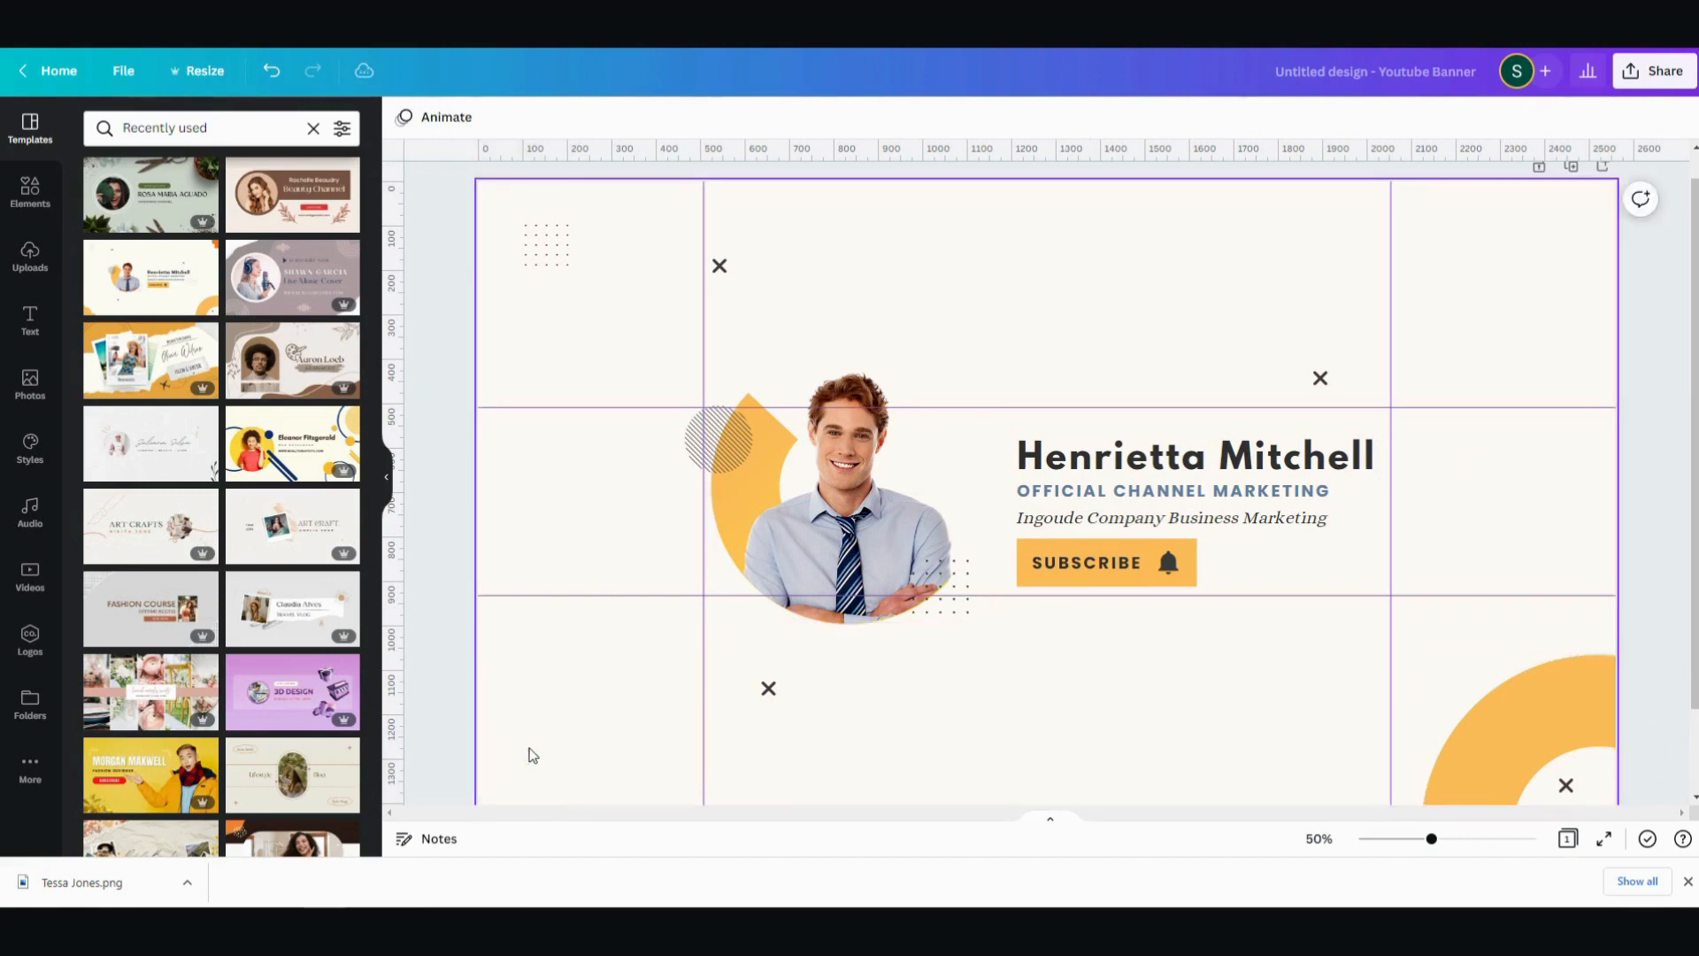
- Remove the man's photo from the circular frame, and delete the striped circle and the dot grid overlapping the frame
click(840, 556)
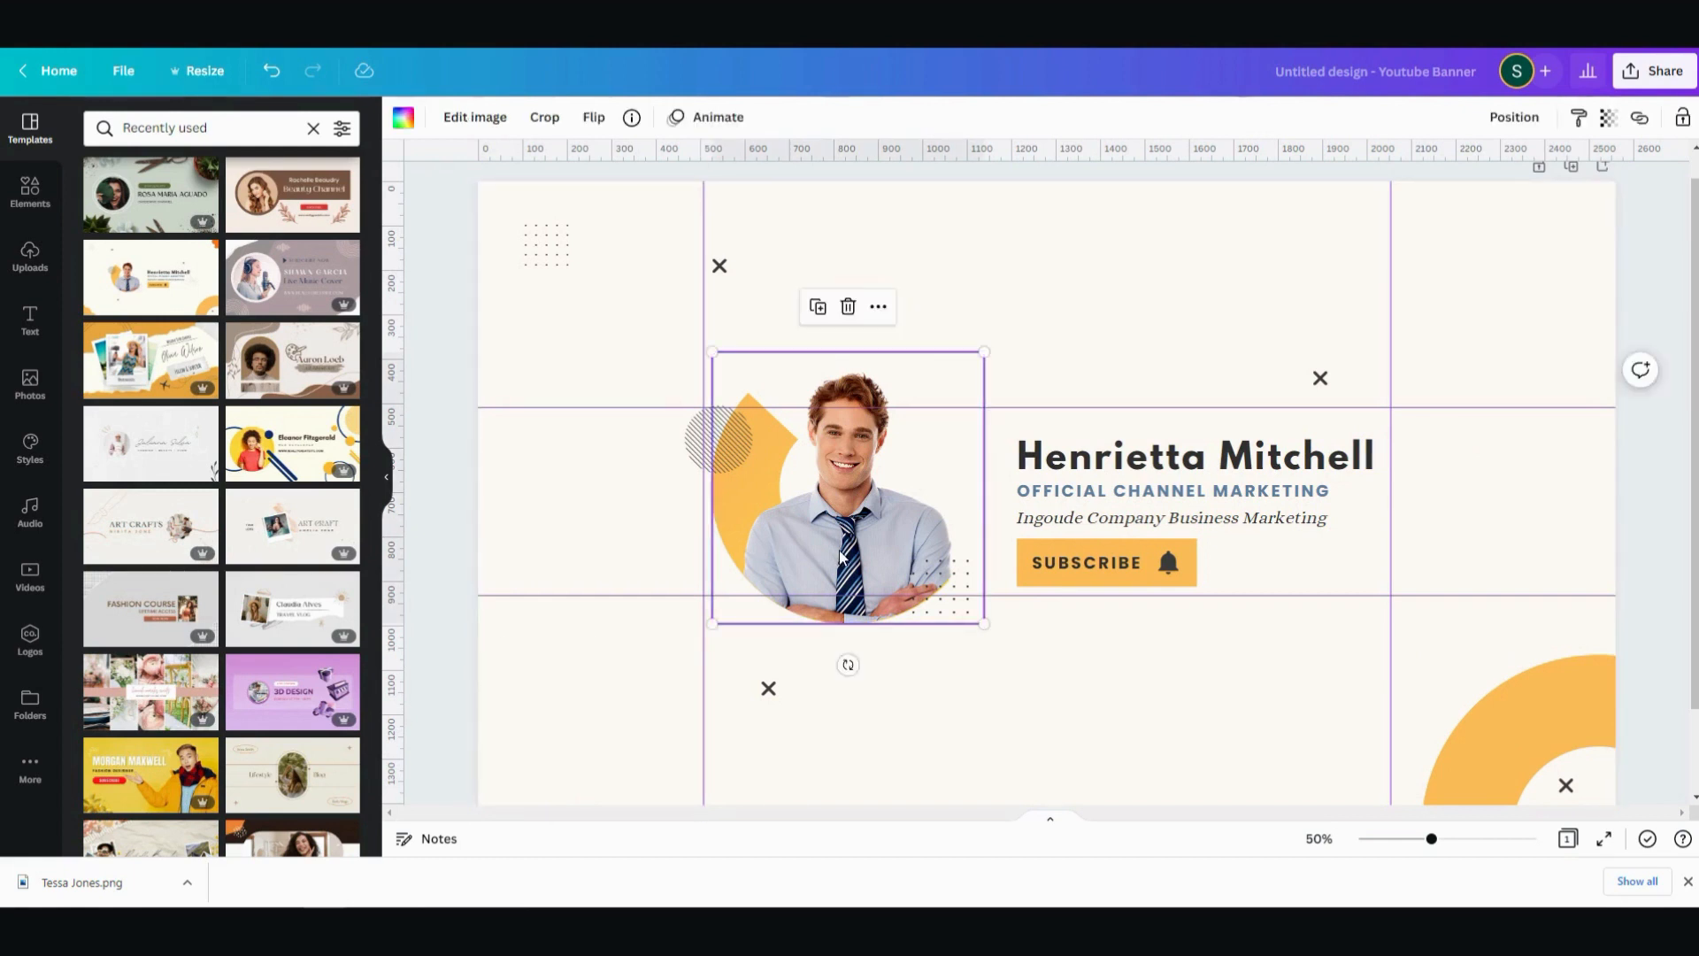
key(Delete)
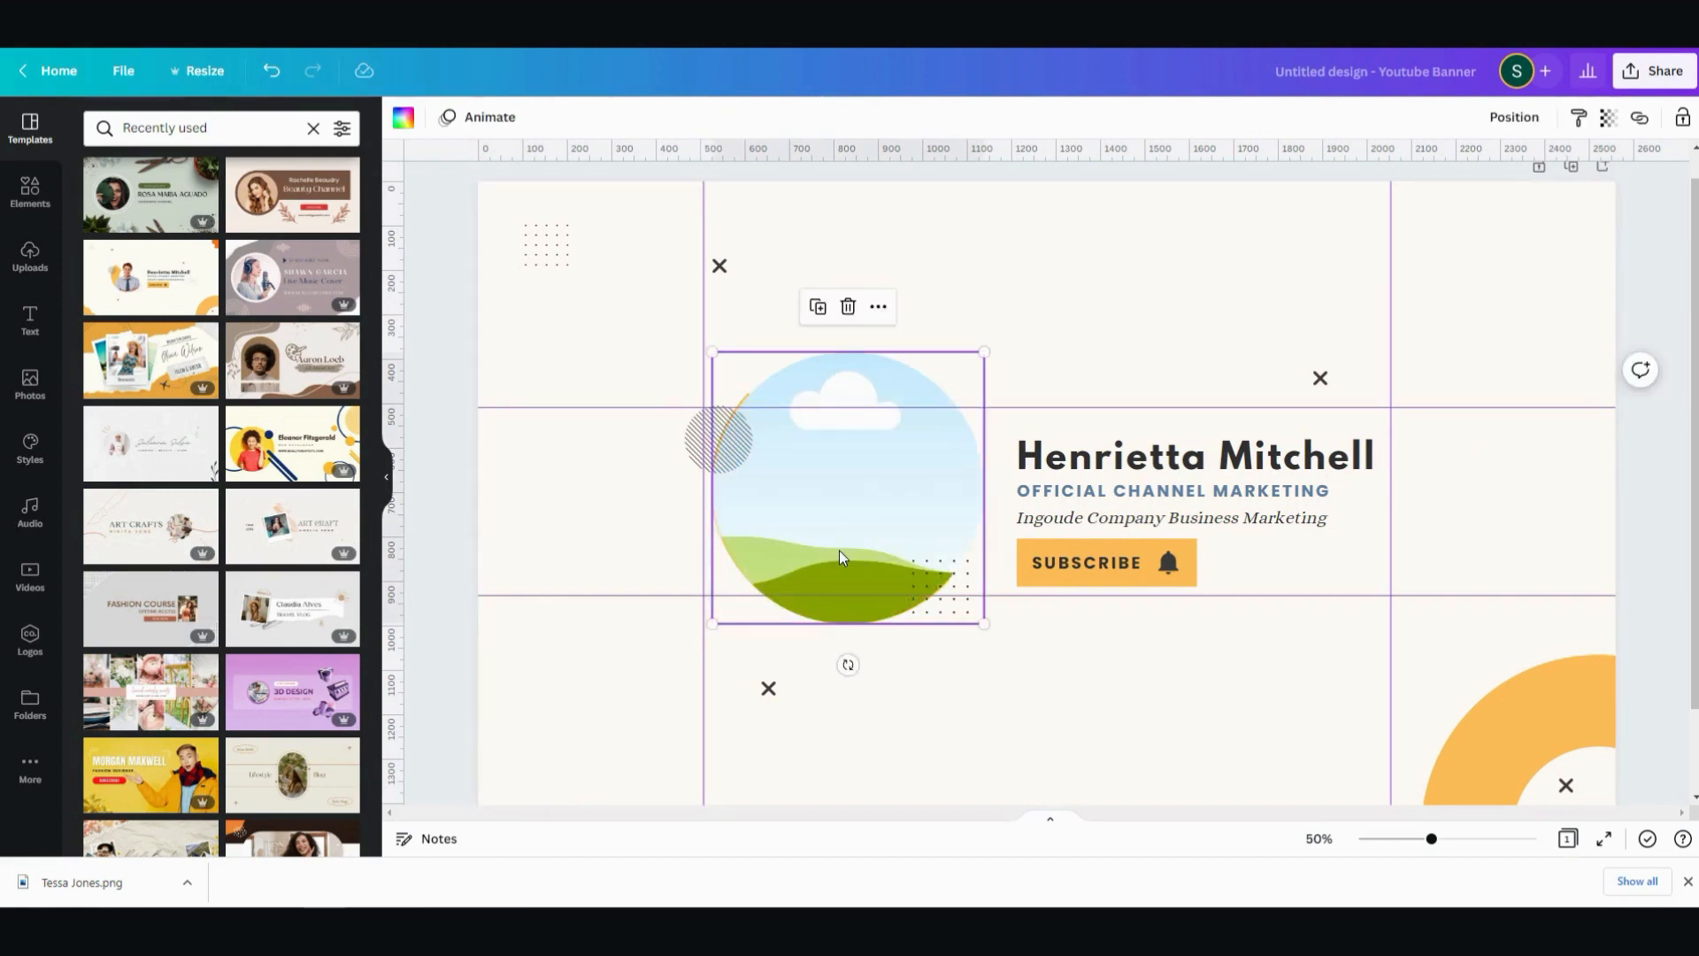
click(718, 456)
key(Delete)
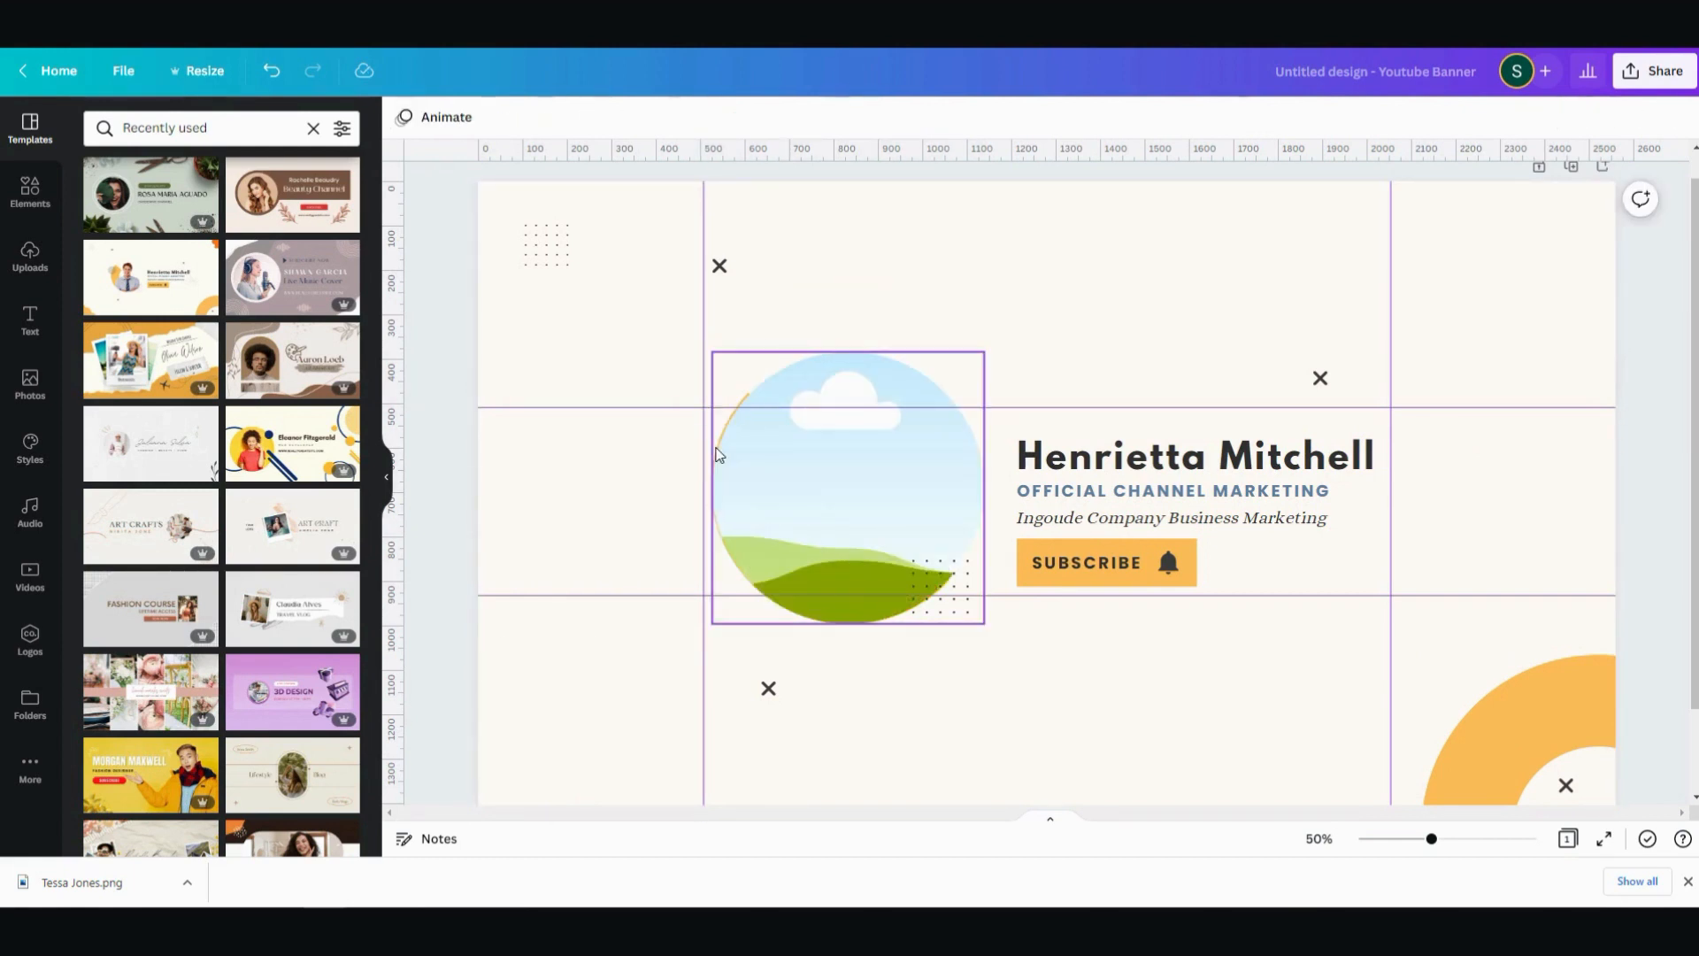
click(940, 615)
key(Delete)
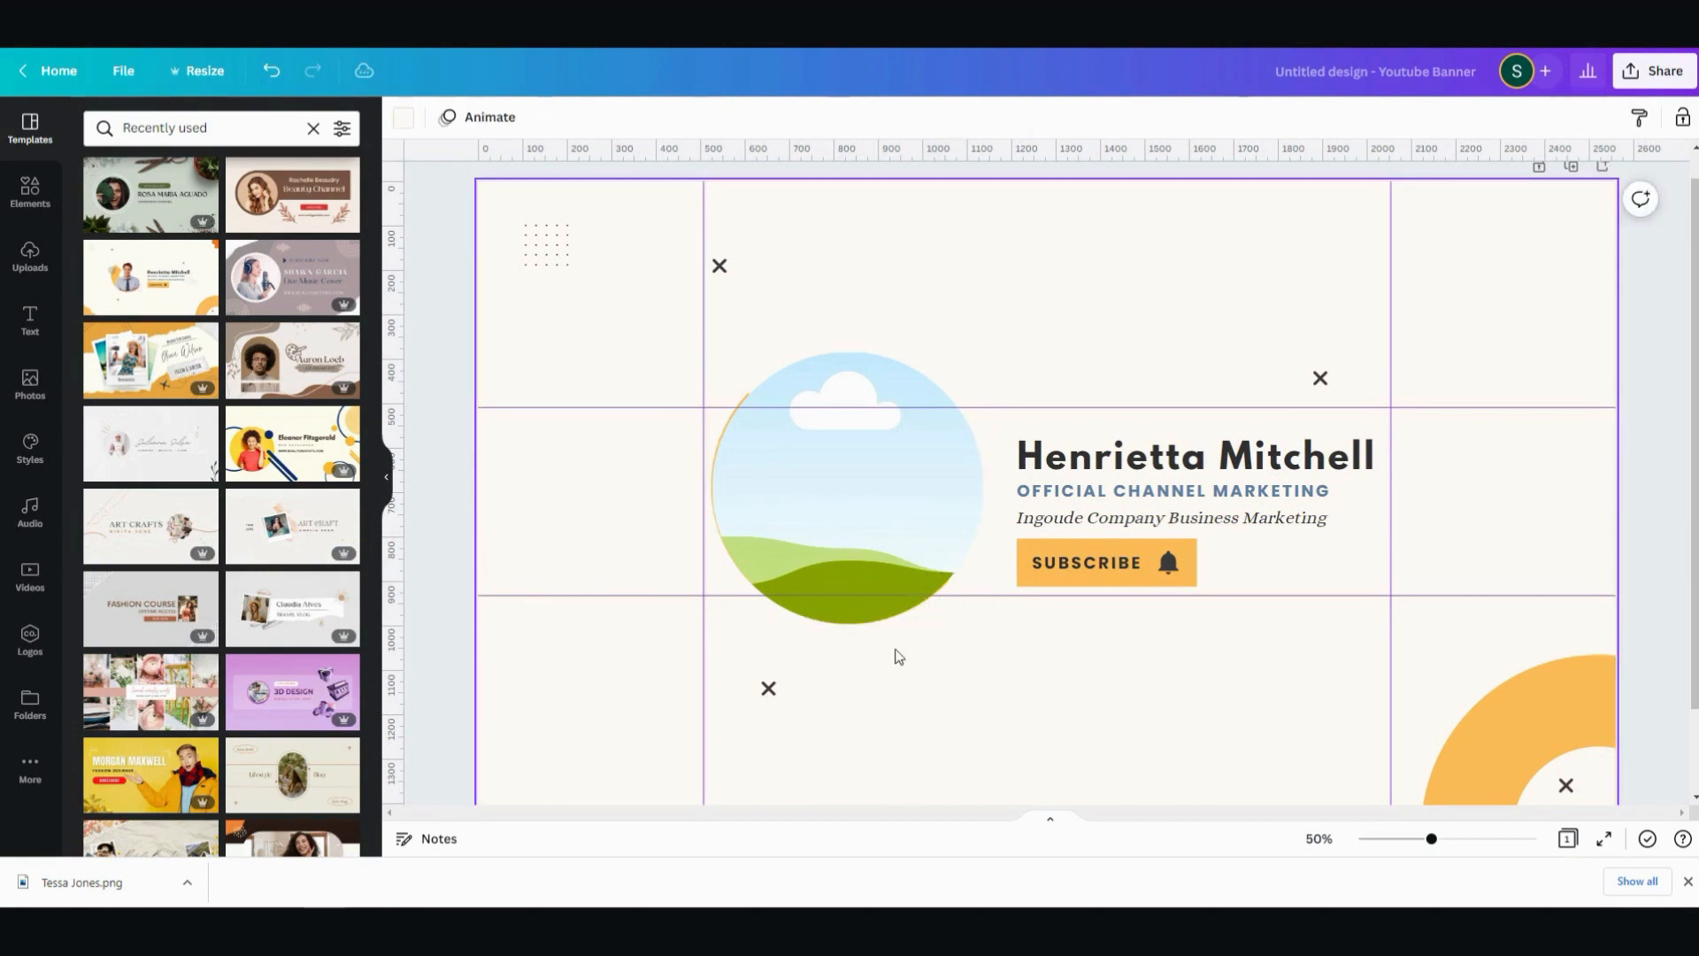
- Delete the orange arc behind the circular frame, then shrink the frame to about 380 px and fit it between the horizontal guides
drag(780, 457, 813, 501)
click(717, 460)
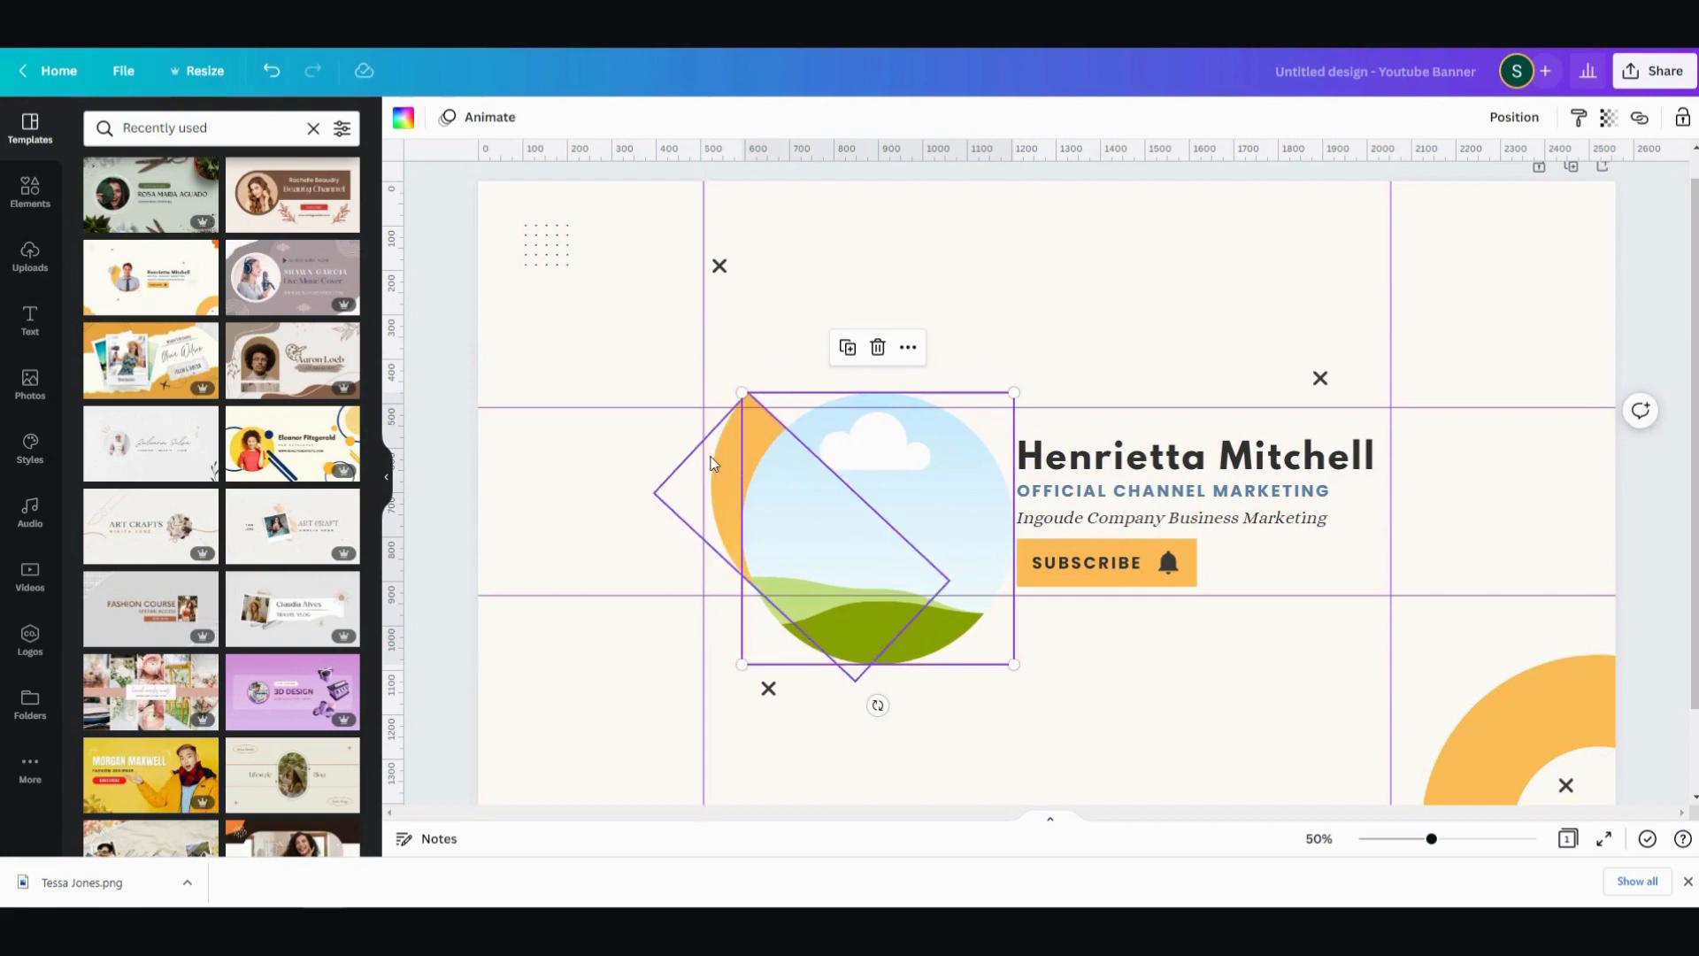
key(Delete)
click(864, 508)
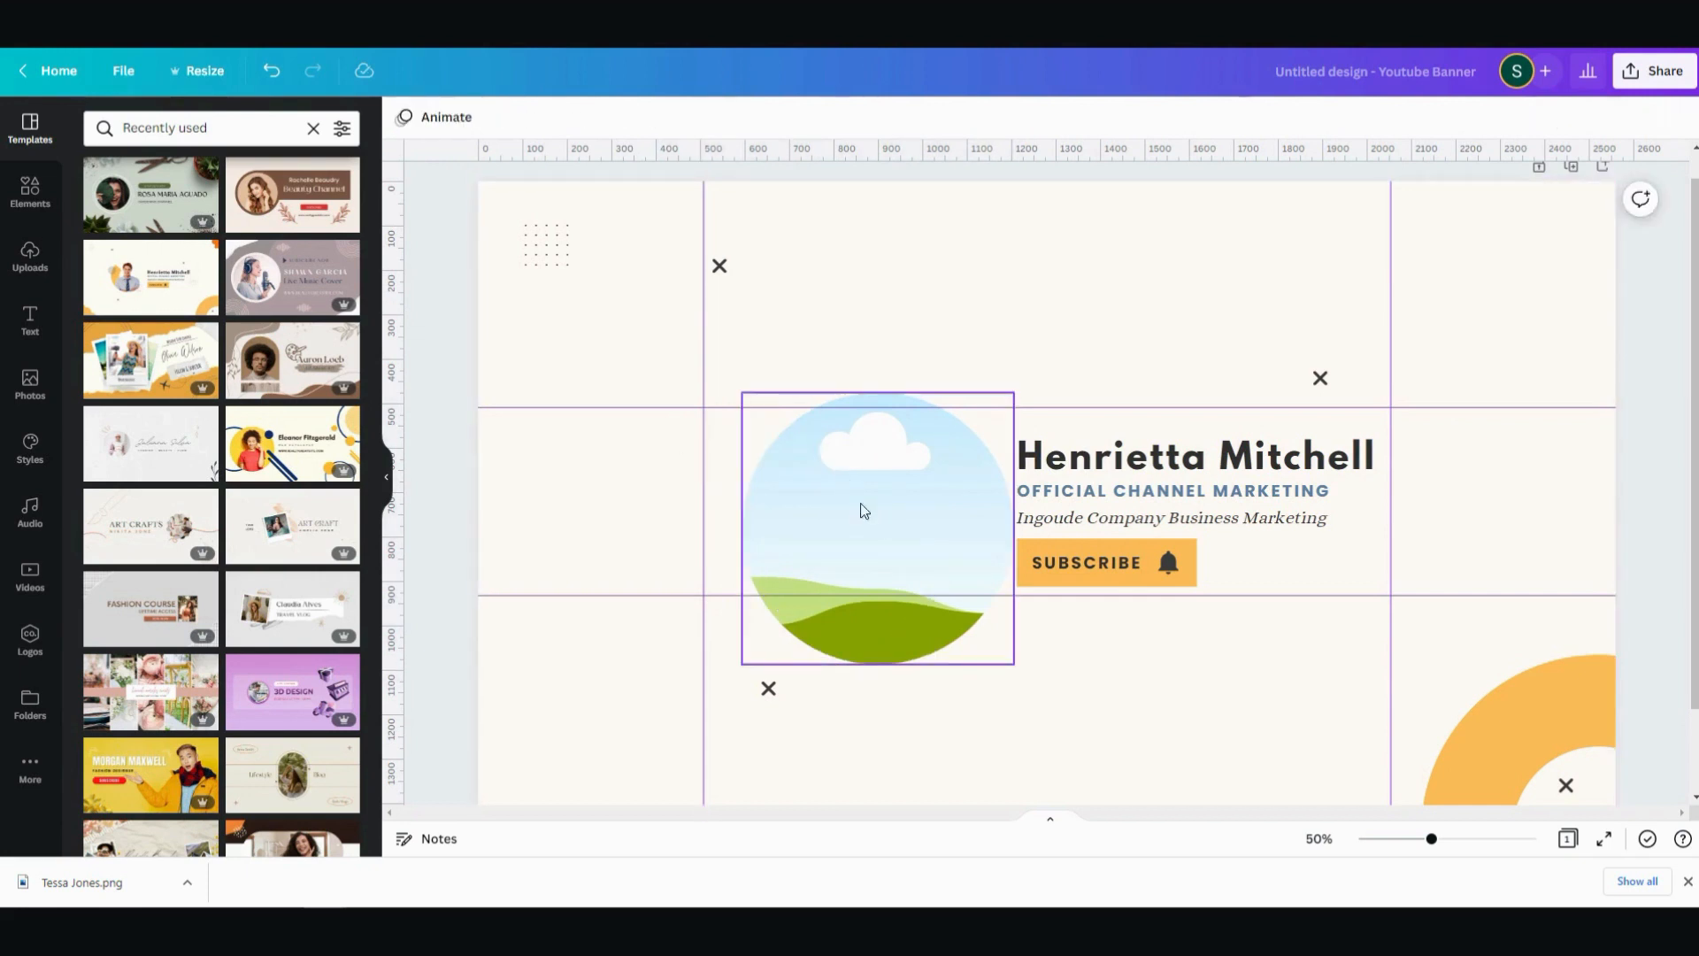
drag(1014, 665, 912, 576)
drag(826, 493, 812, 514)
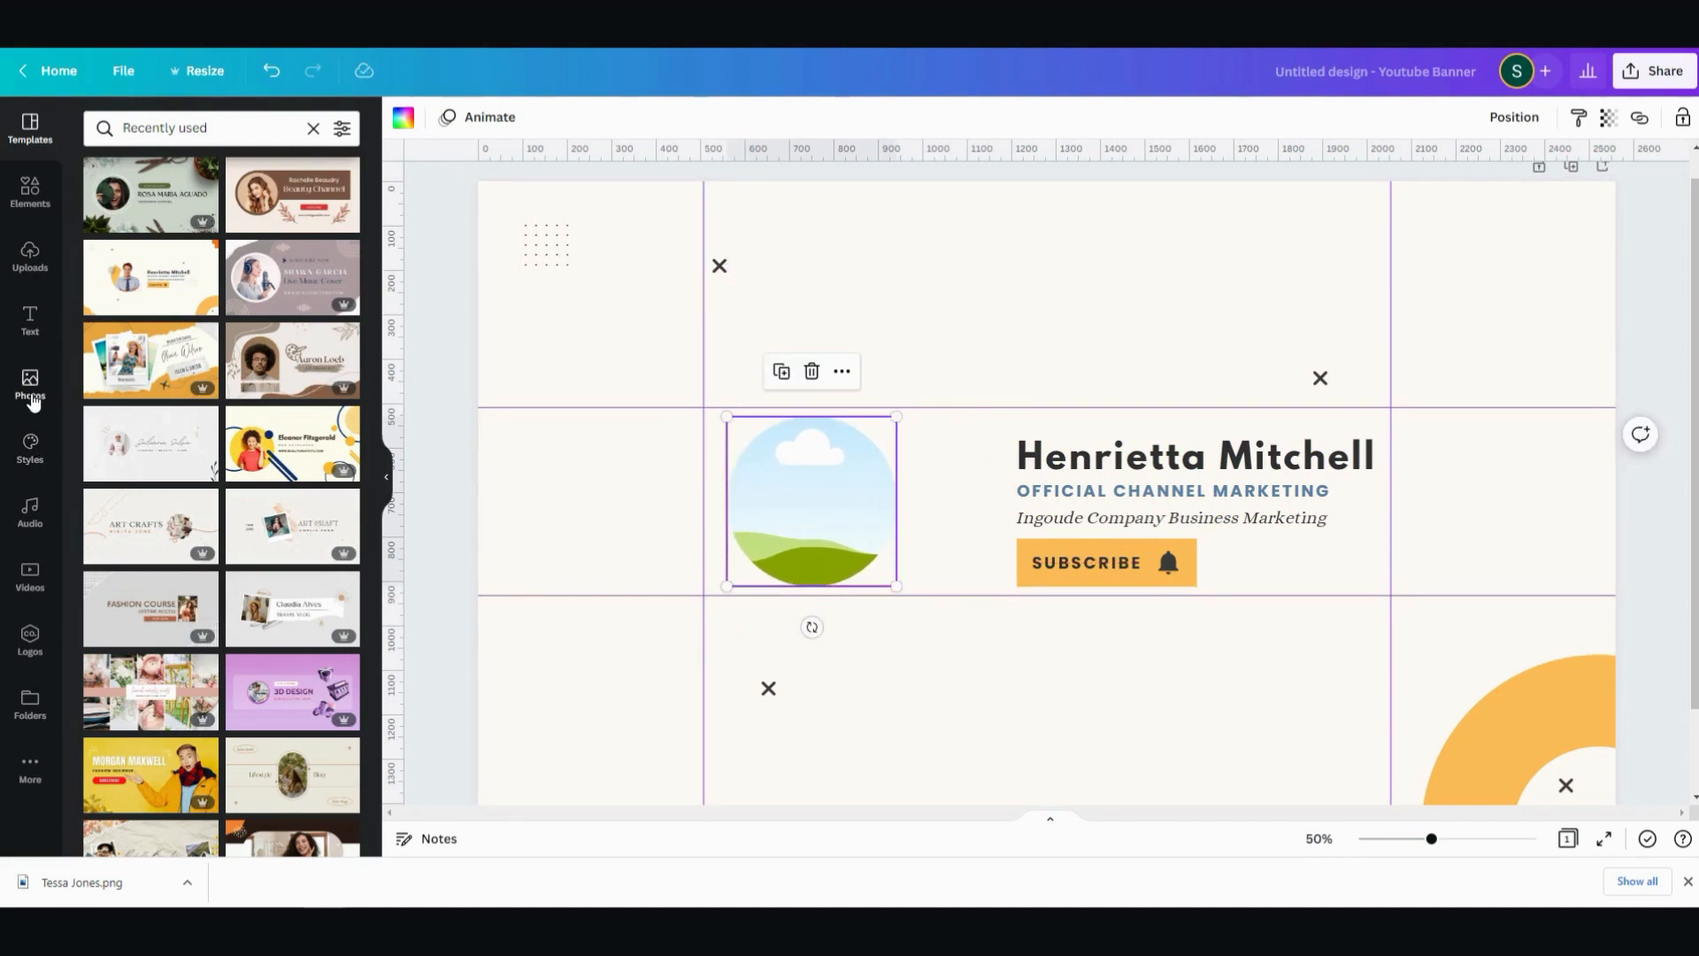
- Fill the circular frame with the recently used black-and-white graffiti photo, with the red-haired figure in the middle
click(28, 402)
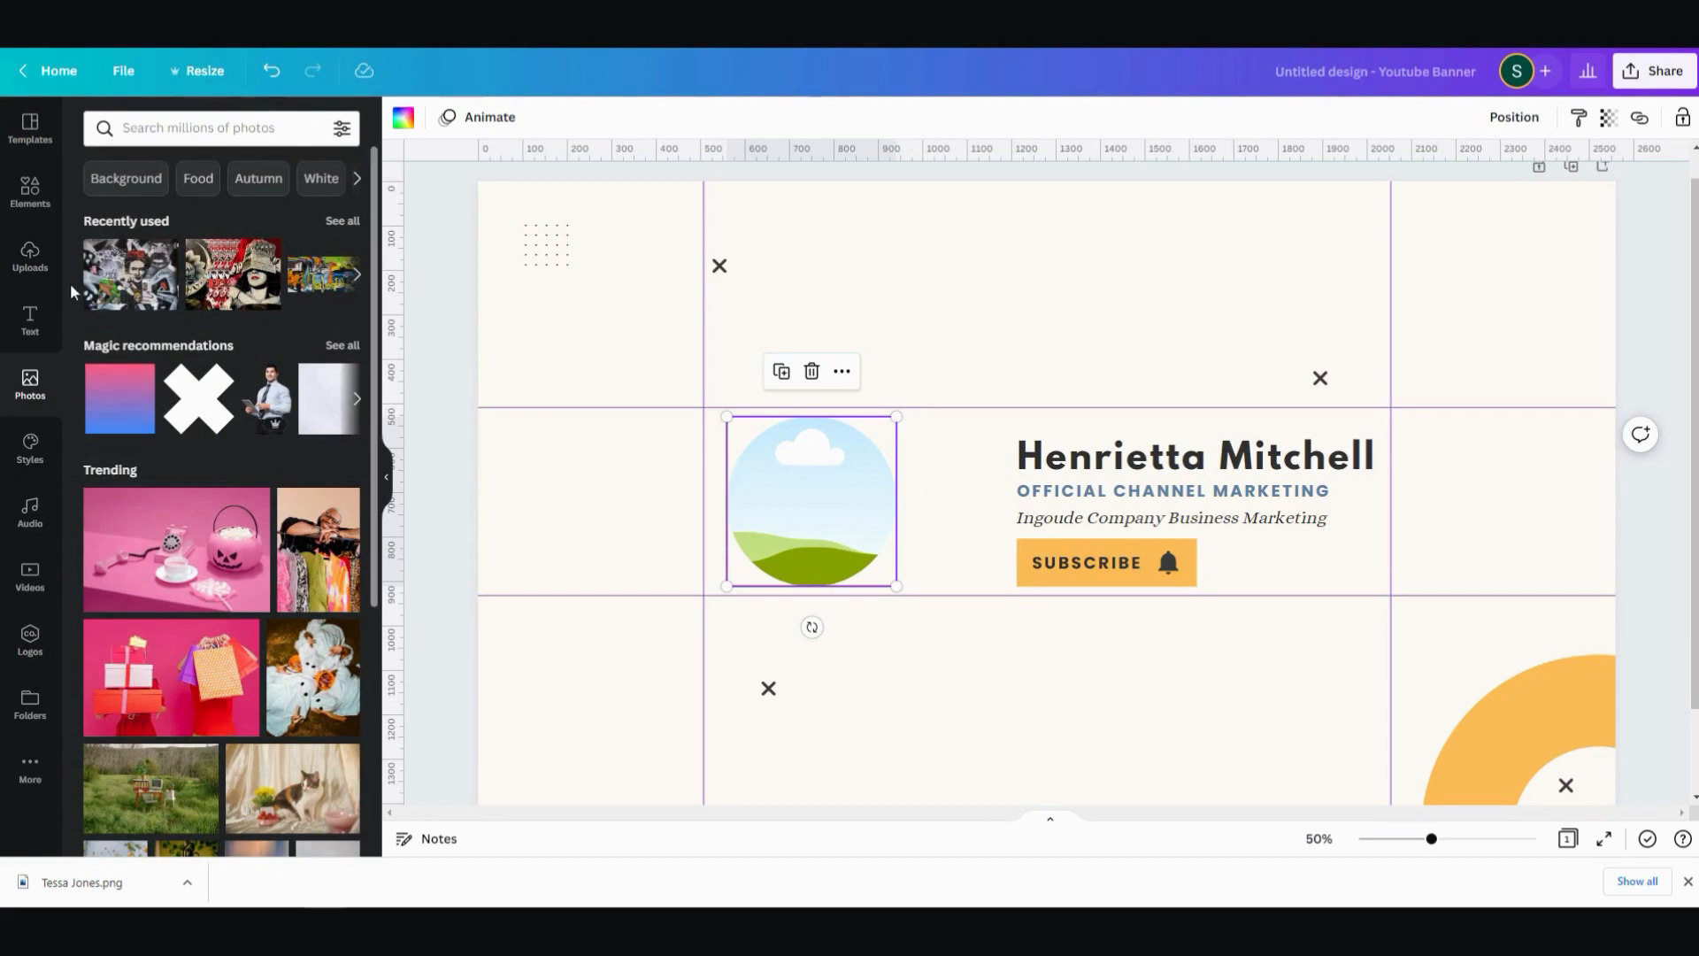
click(116, 283)
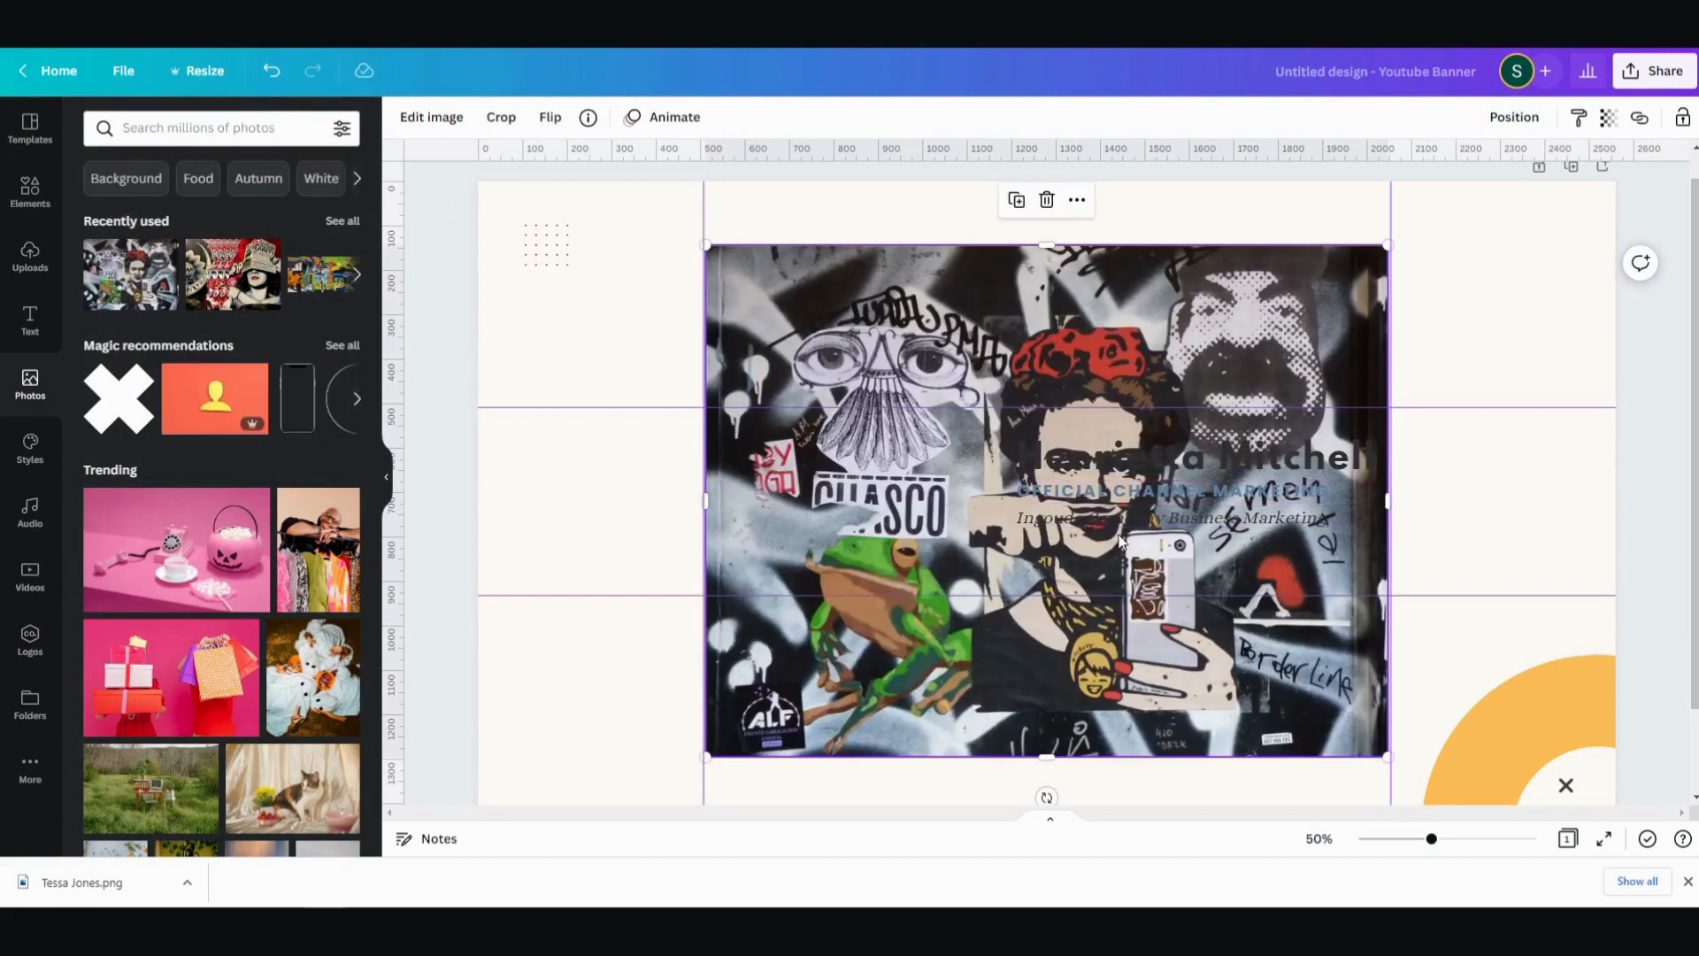
drag(866, 448, 802, 491)
double_click(808, 487)
click(899, 315)
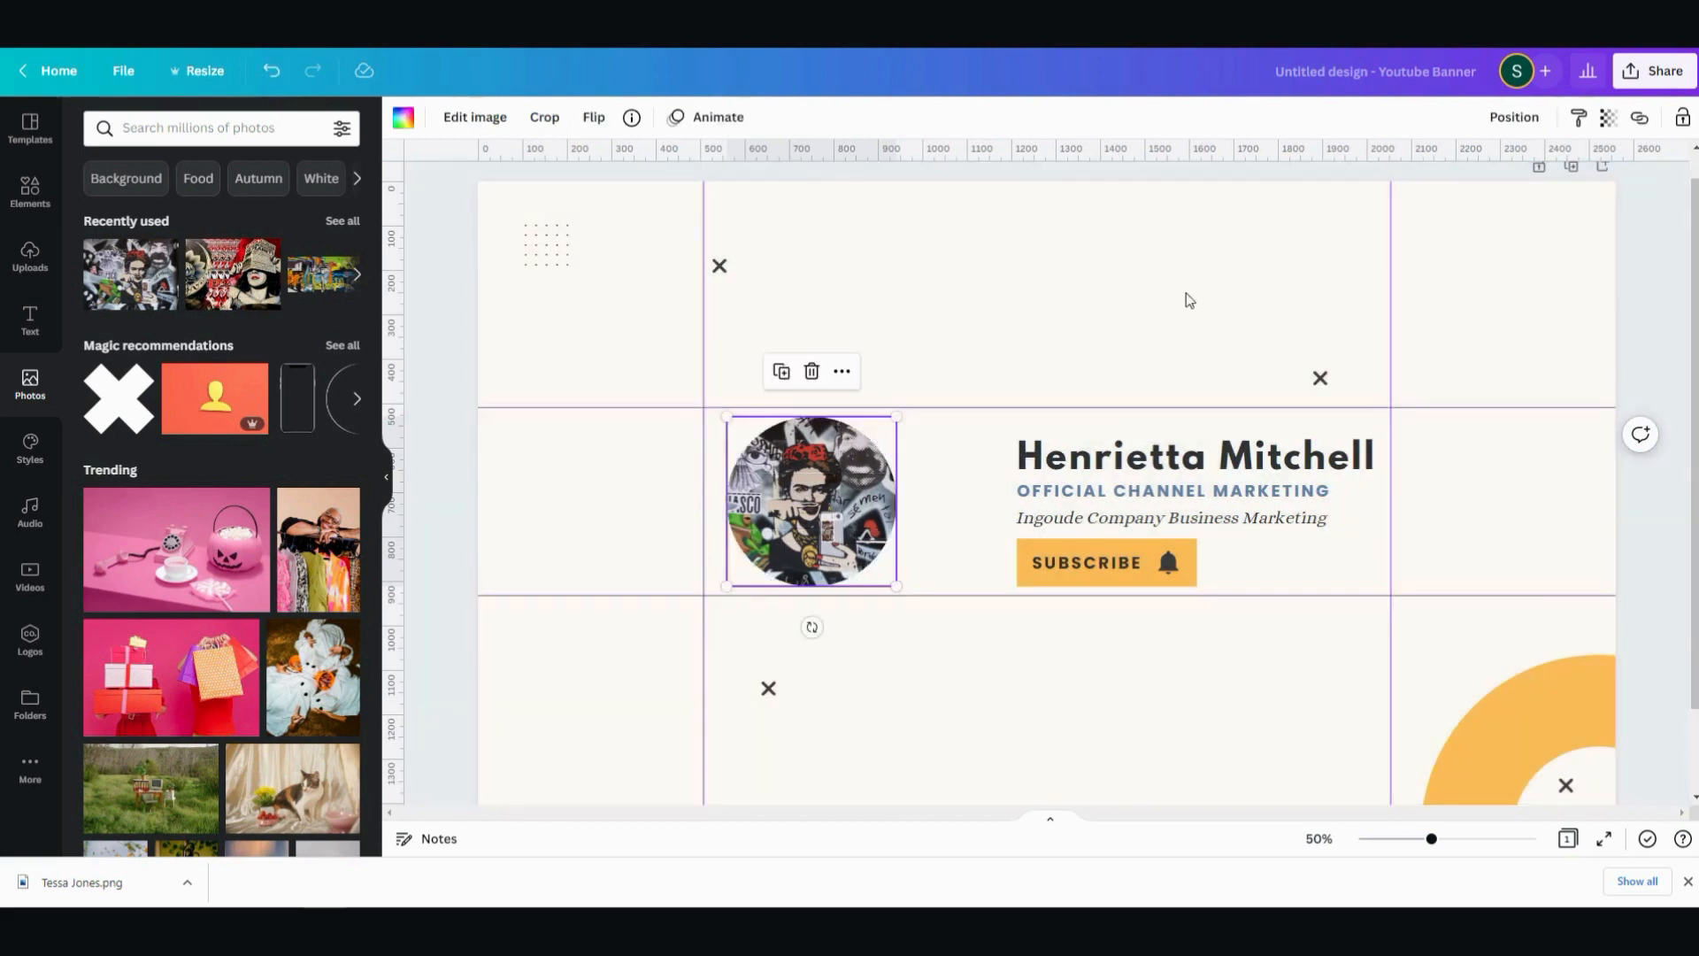
- Move the text lines and the Subscribe button together closer to the circular photo, inside the guides
click(1050, 423)
drag(932, 437, 1075, 550)
click(1094, 301)
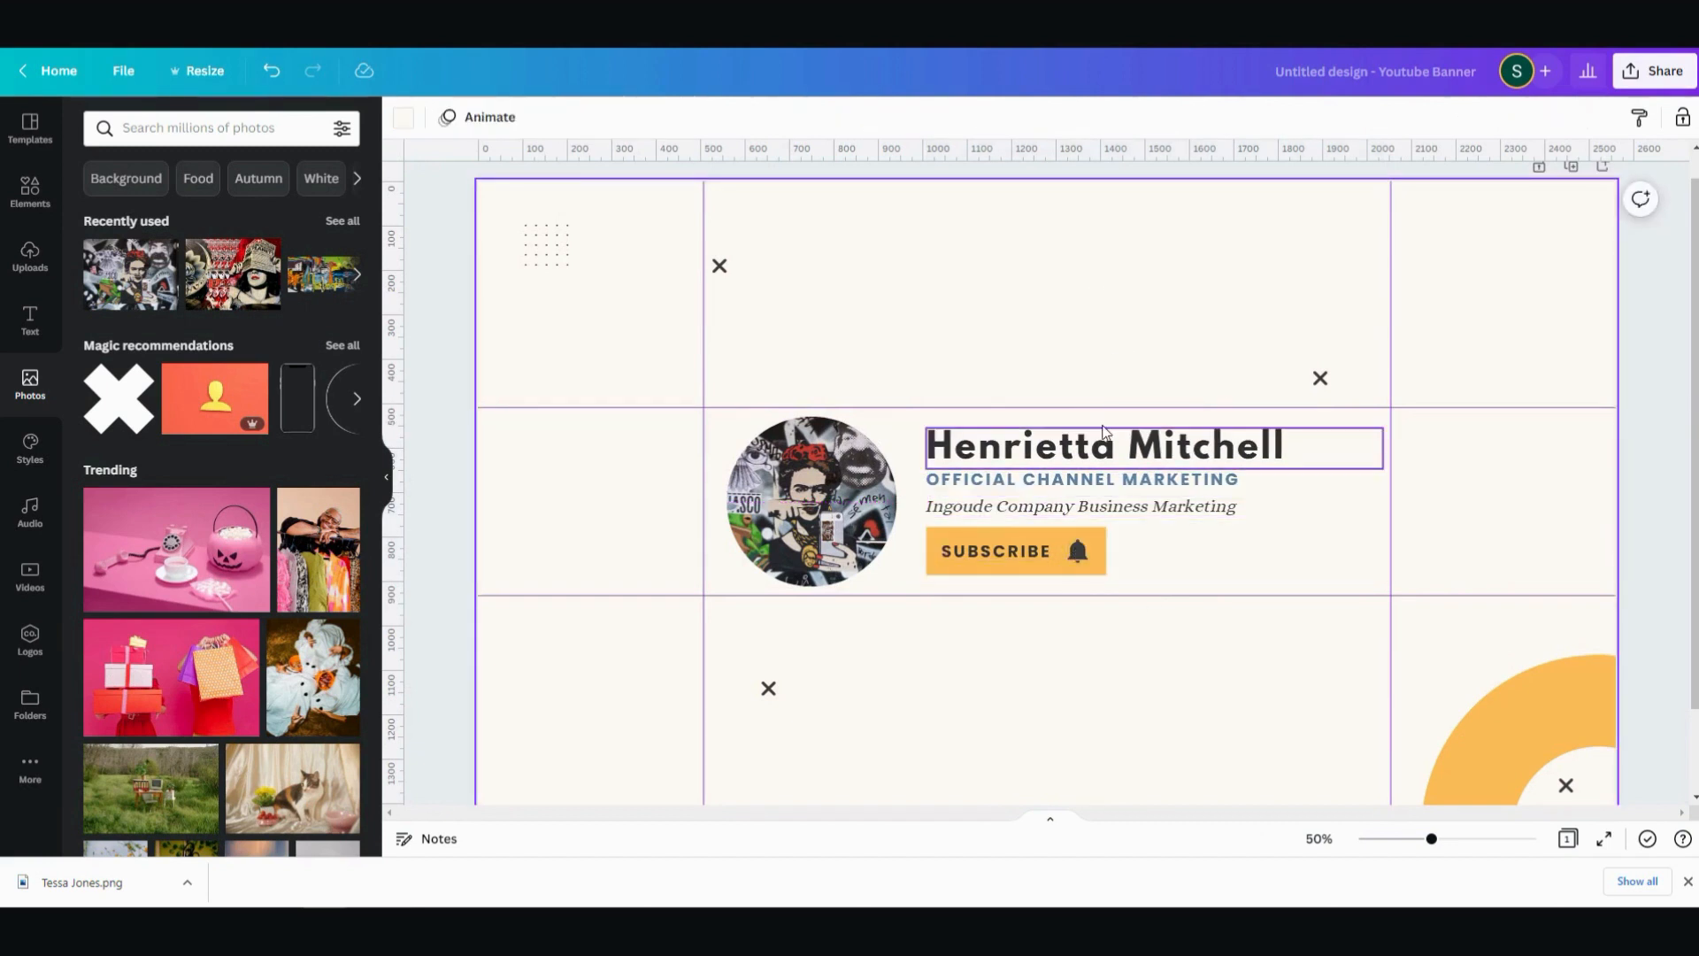
- Replace the heading's placeholder name with DESIGN CHANNEL
click(1061, 431)
click(1061, 431)
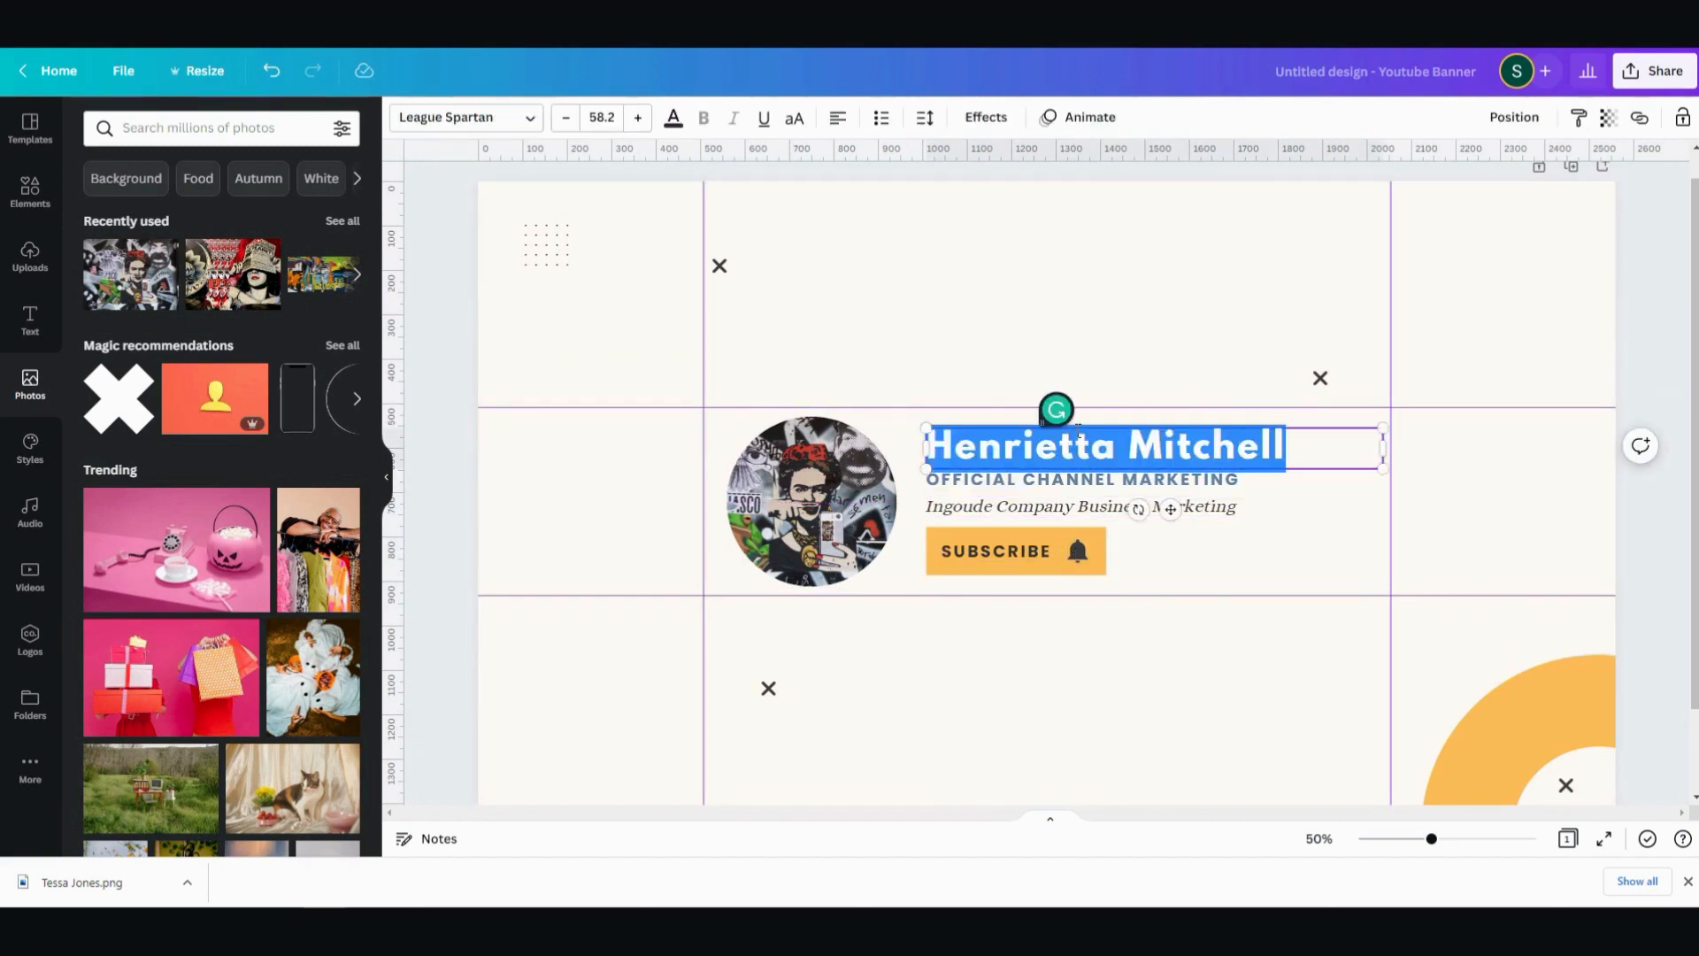
key(BackSpace)
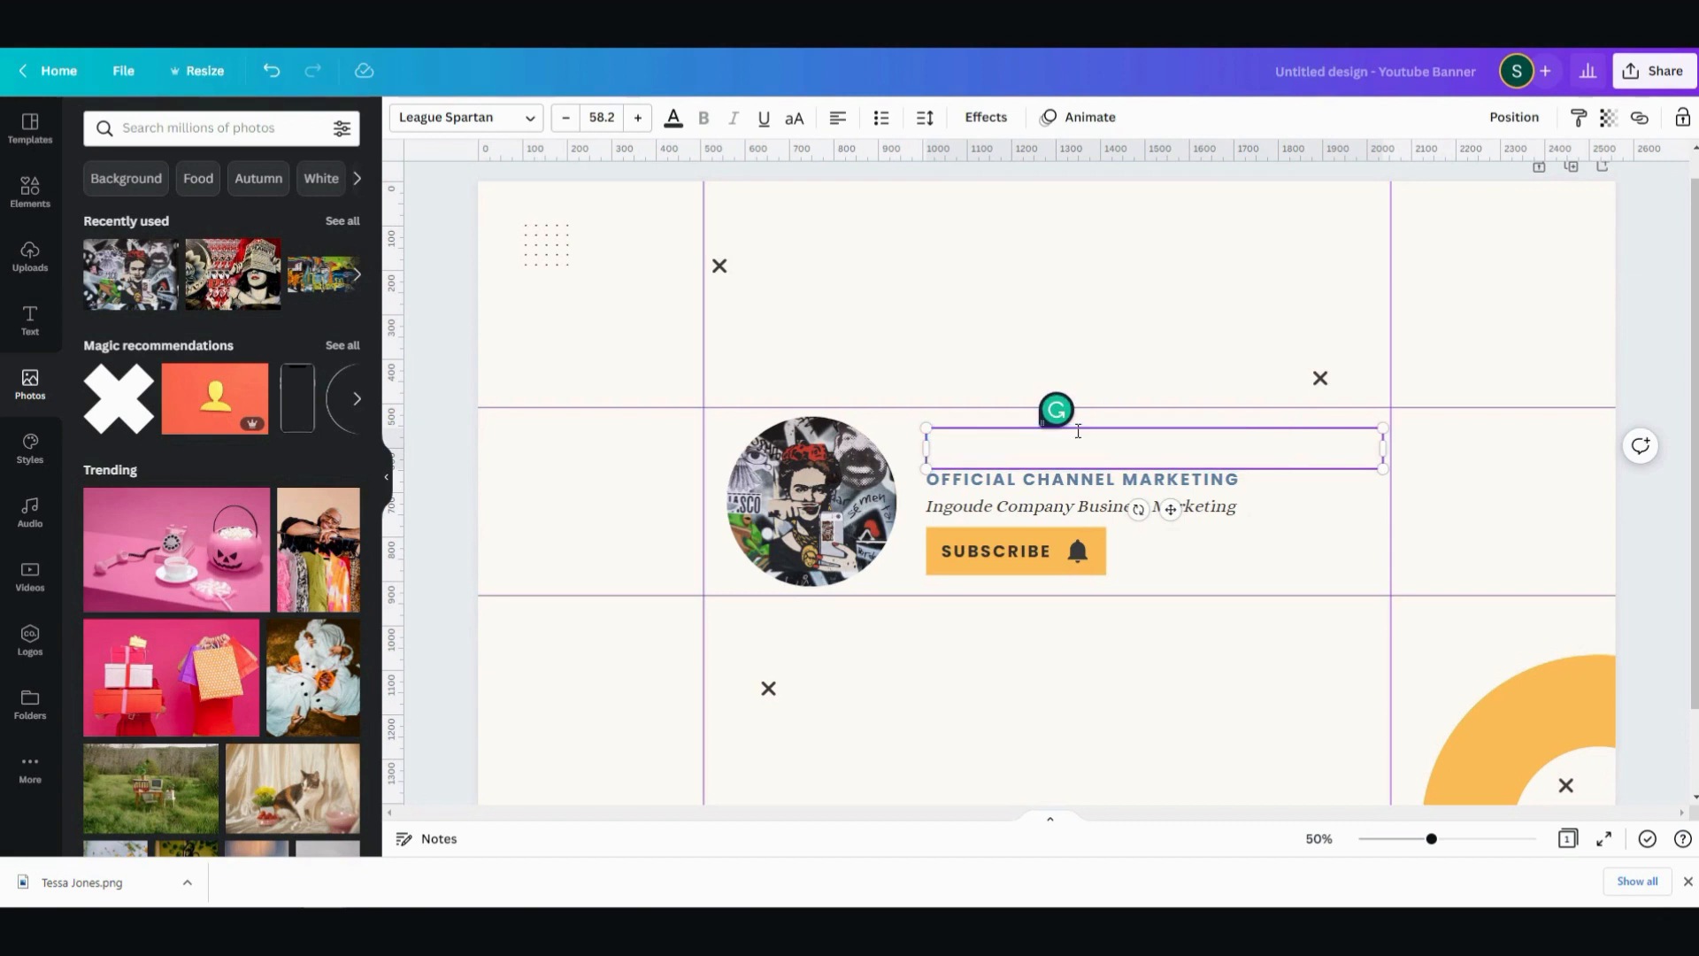
text(DESIGN)
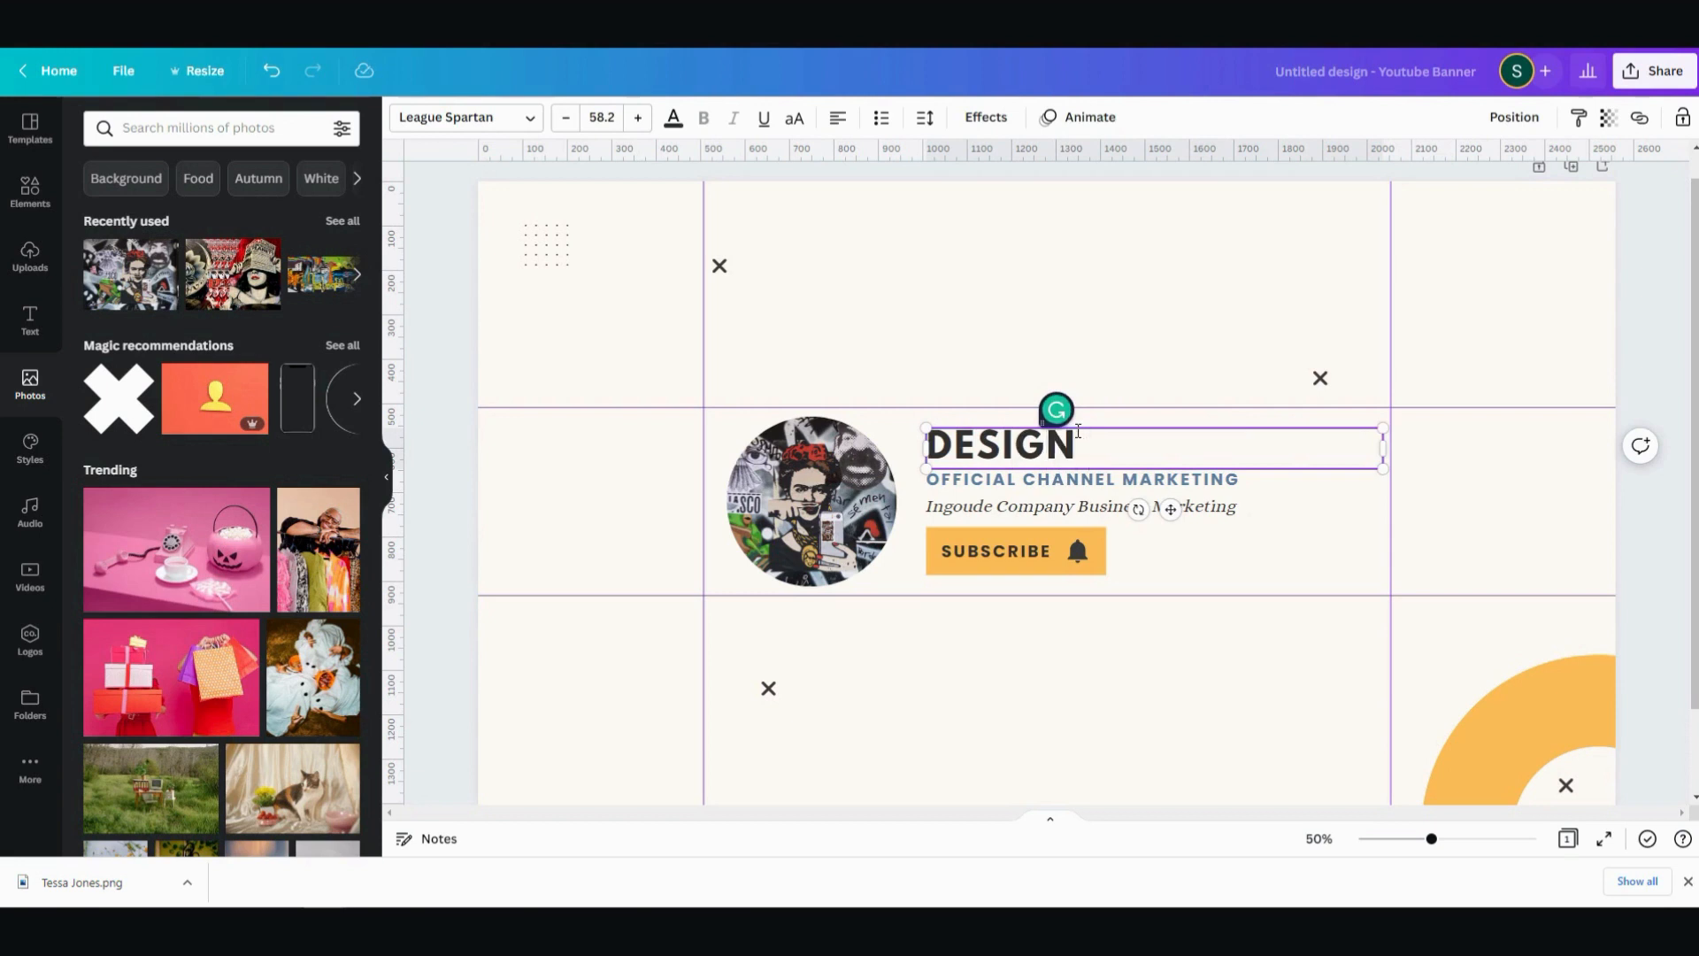
text( CHANNE)
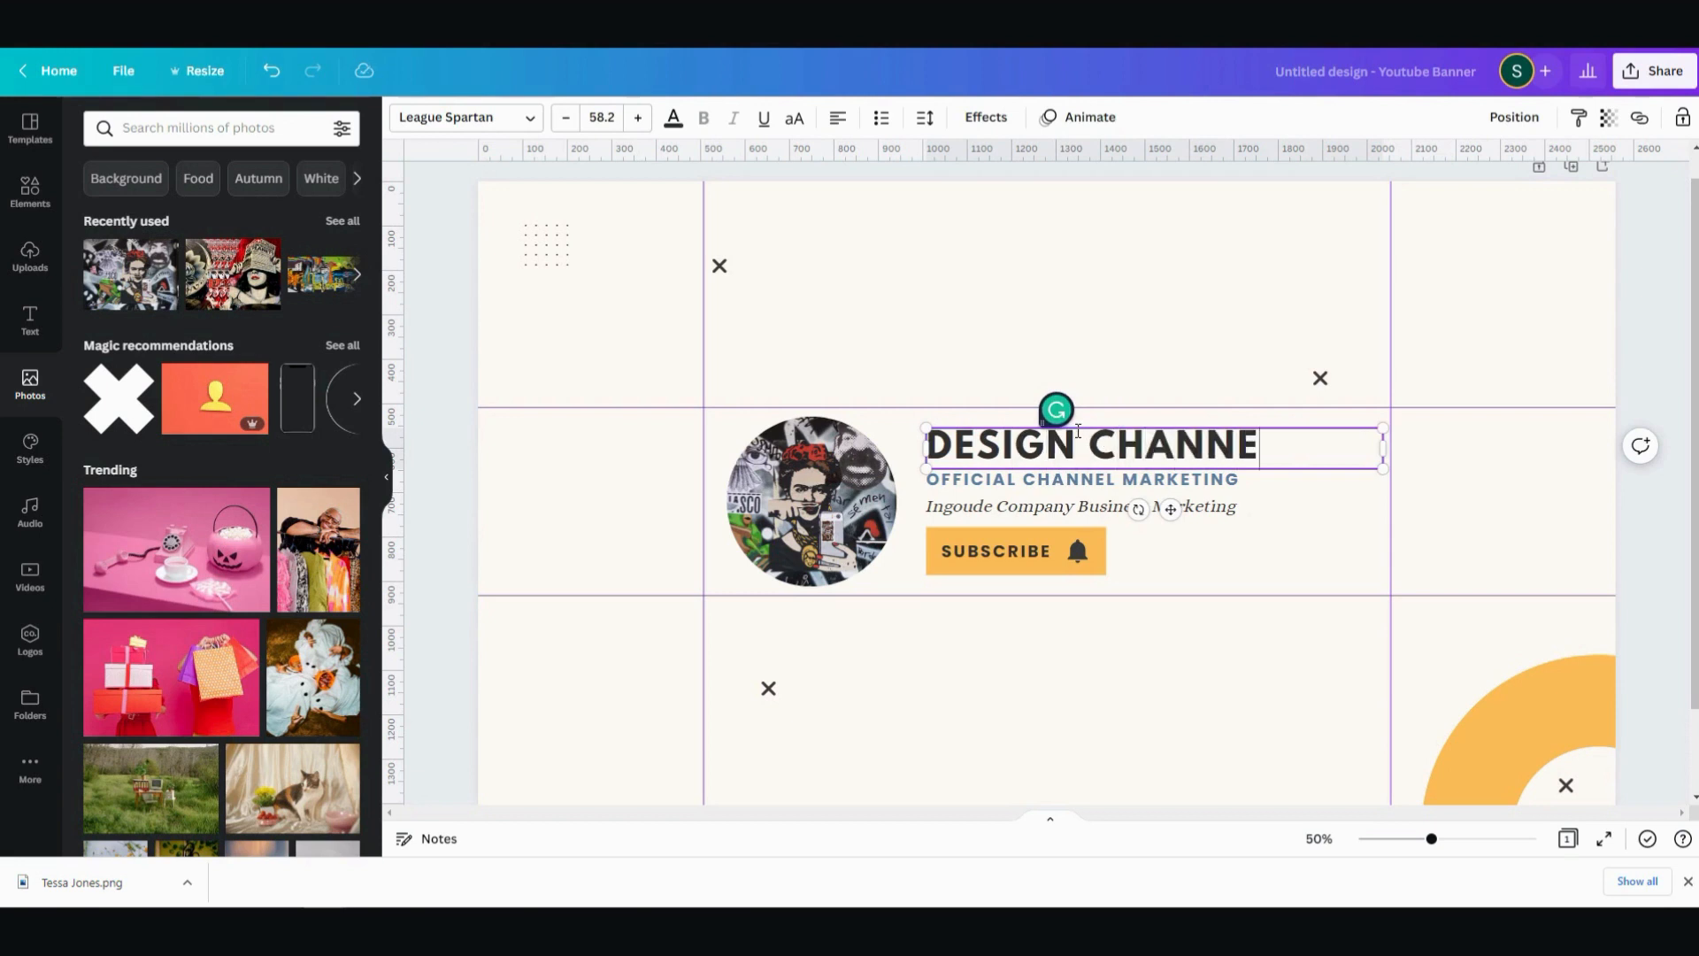
text(L)
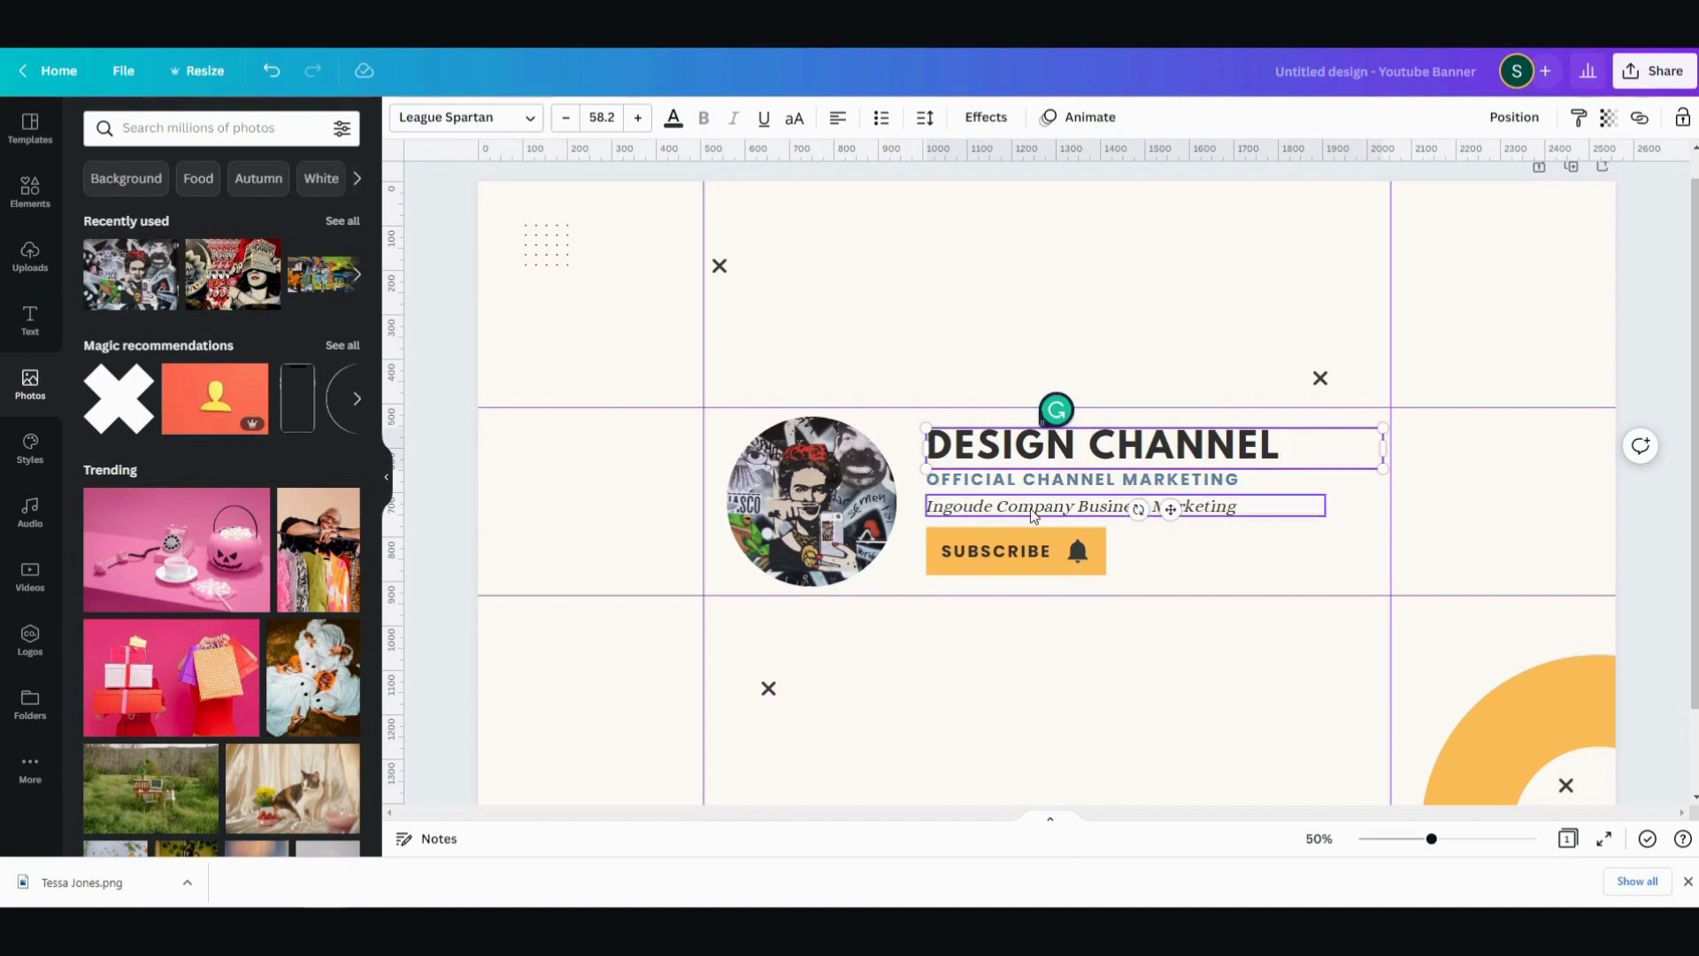
click(1033, 516)
double_click(1033, 516)
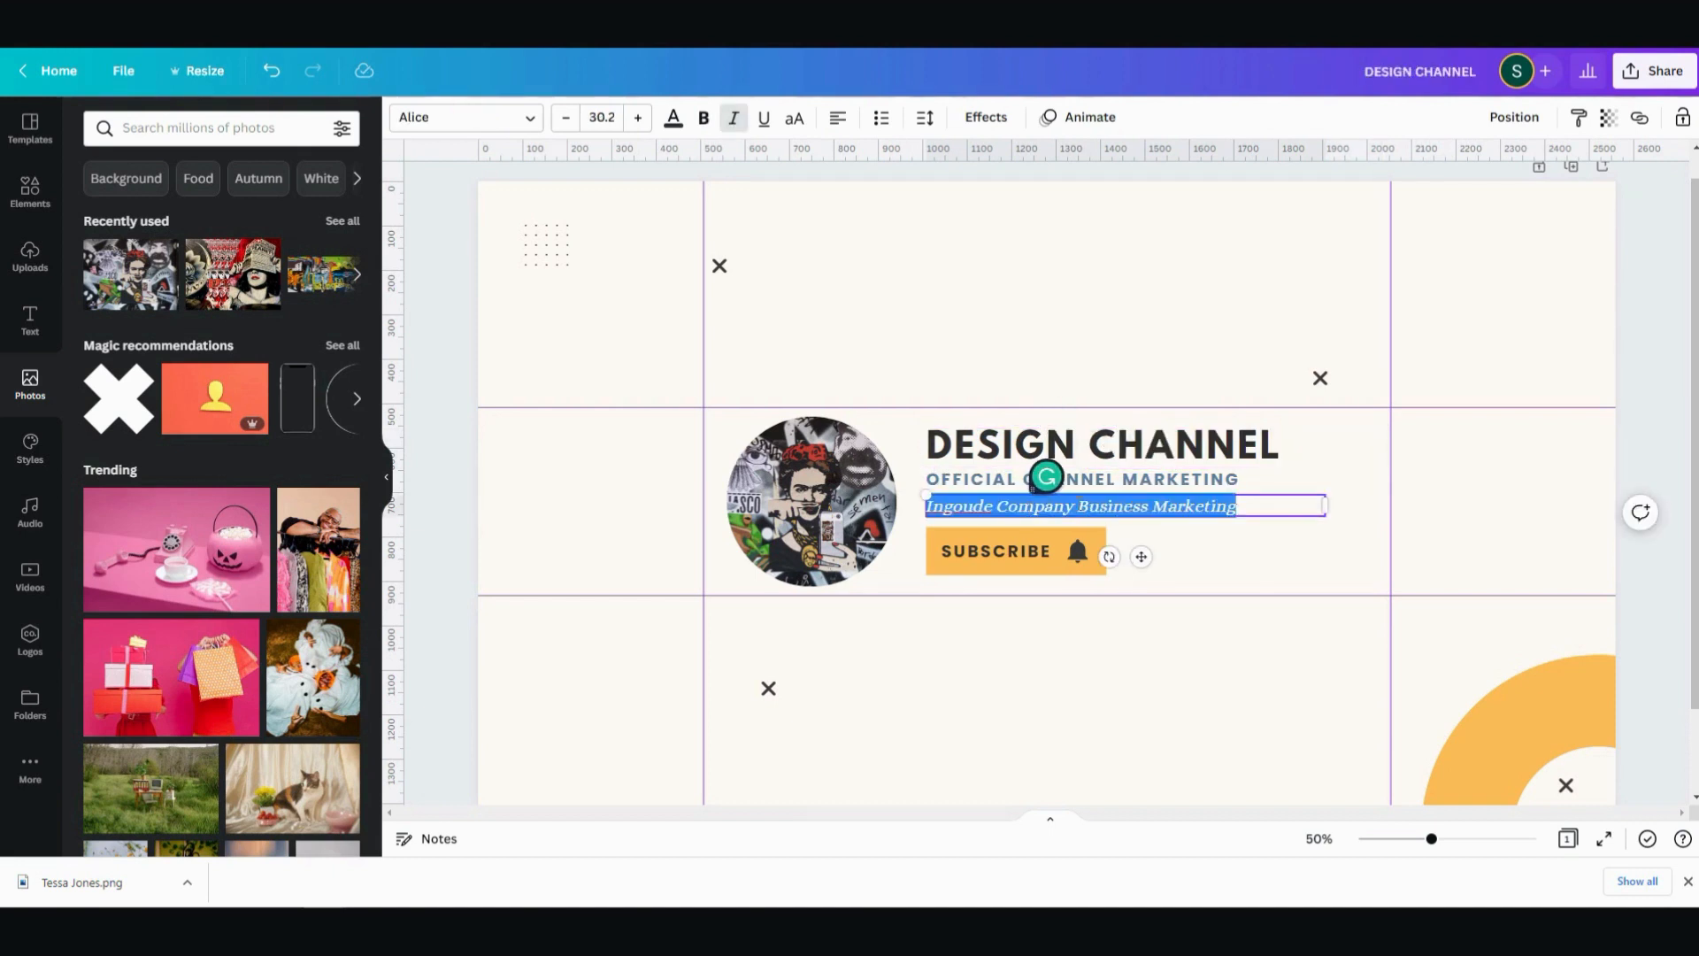
click(1284, 561)
click(1298, 505)
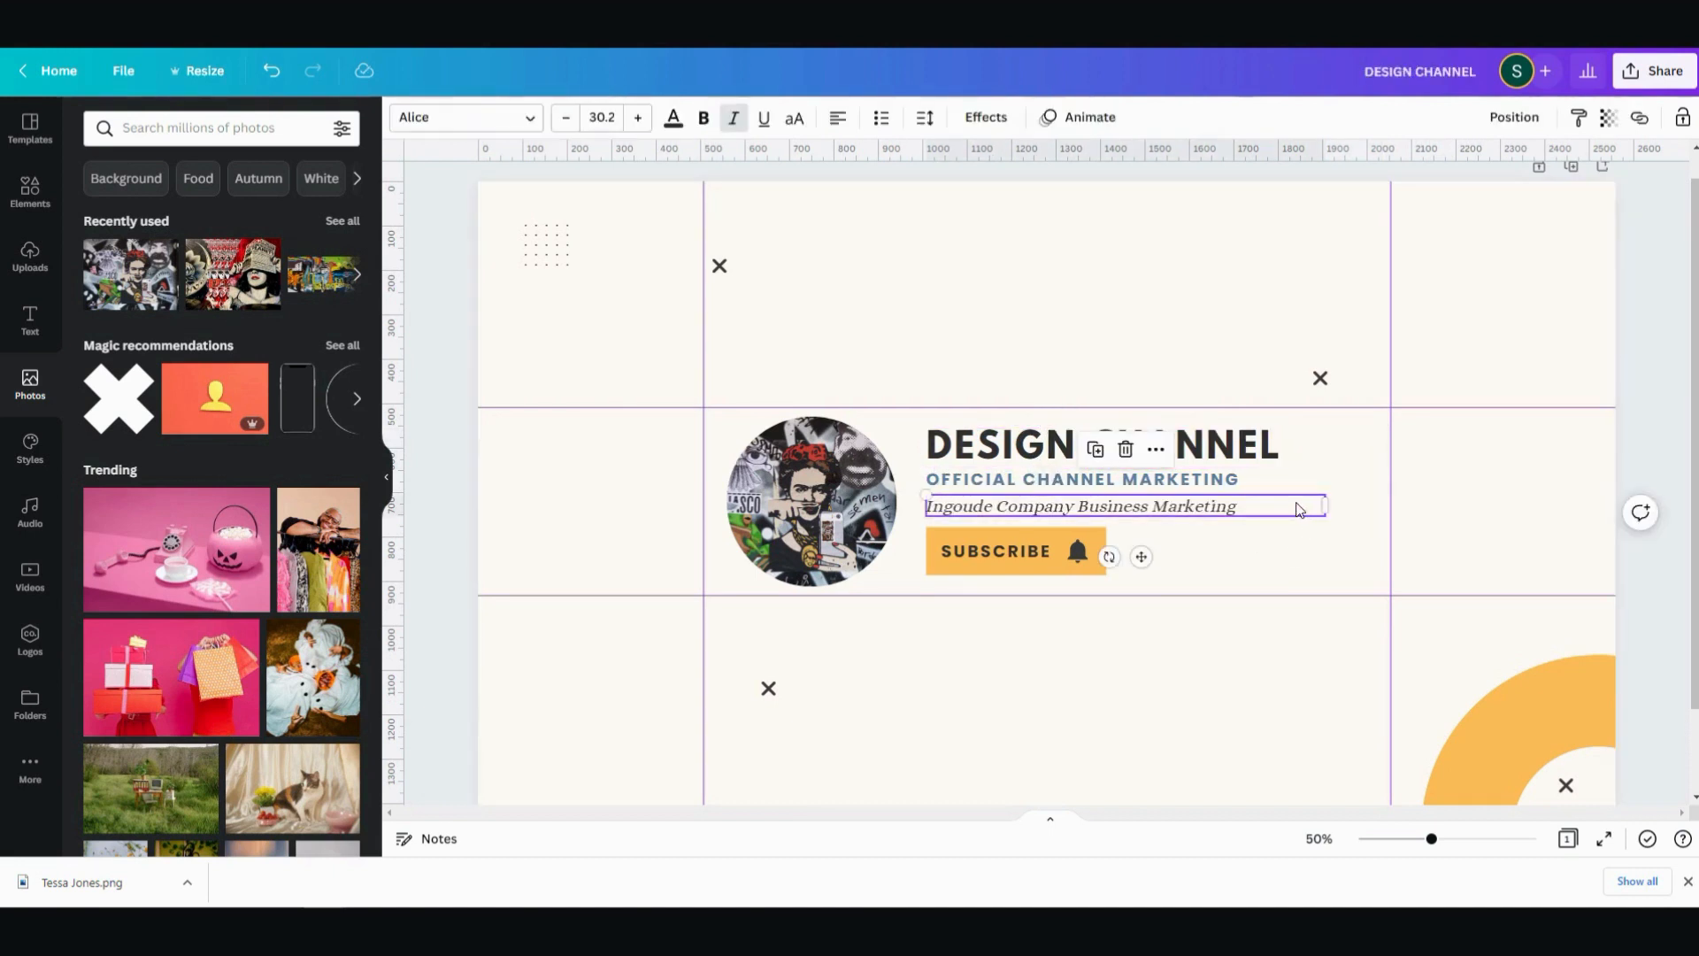
click(1293, 503)
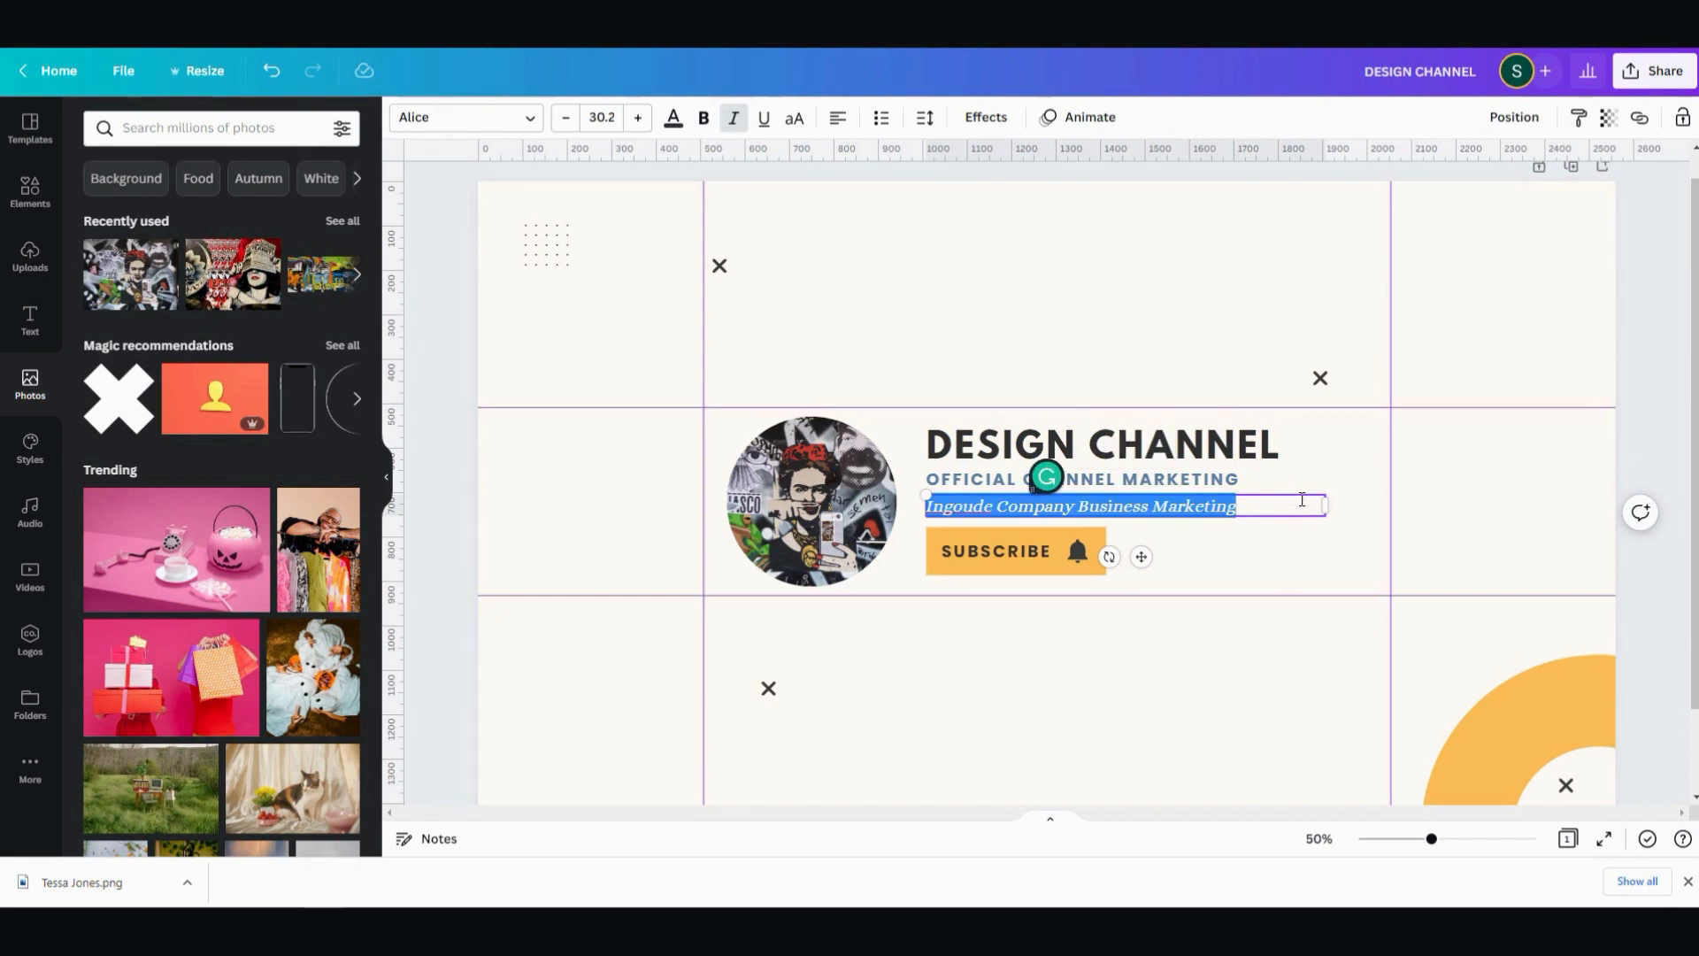
key(BackSpace)
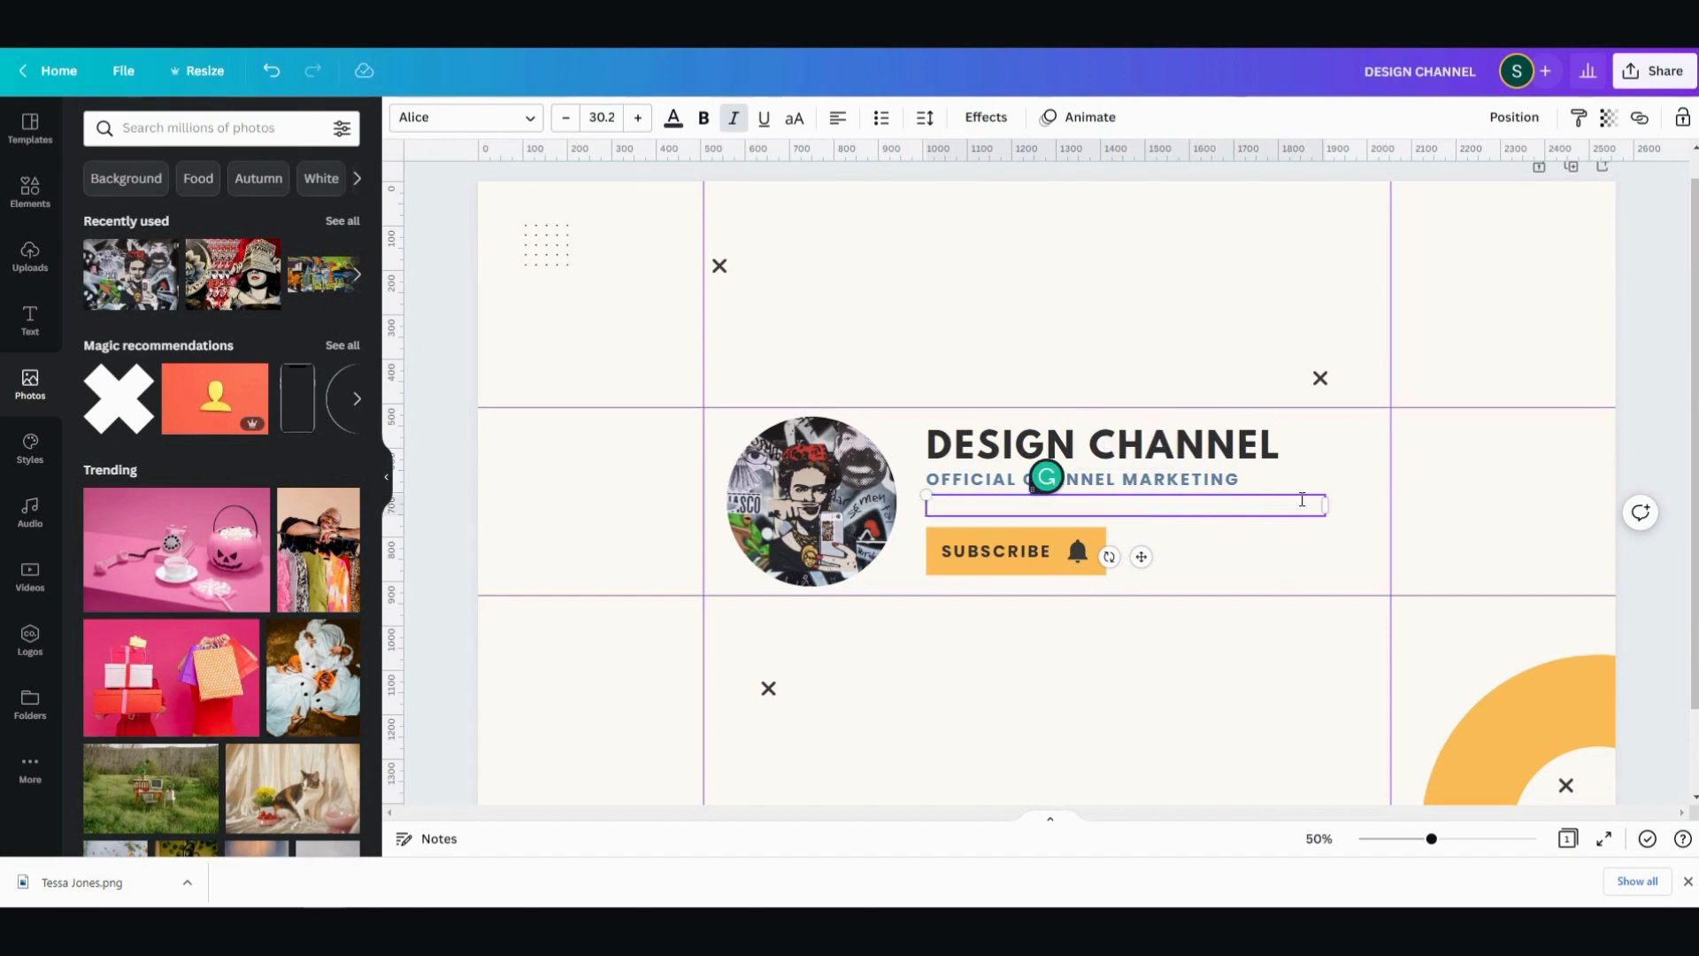
text(@DESIG)
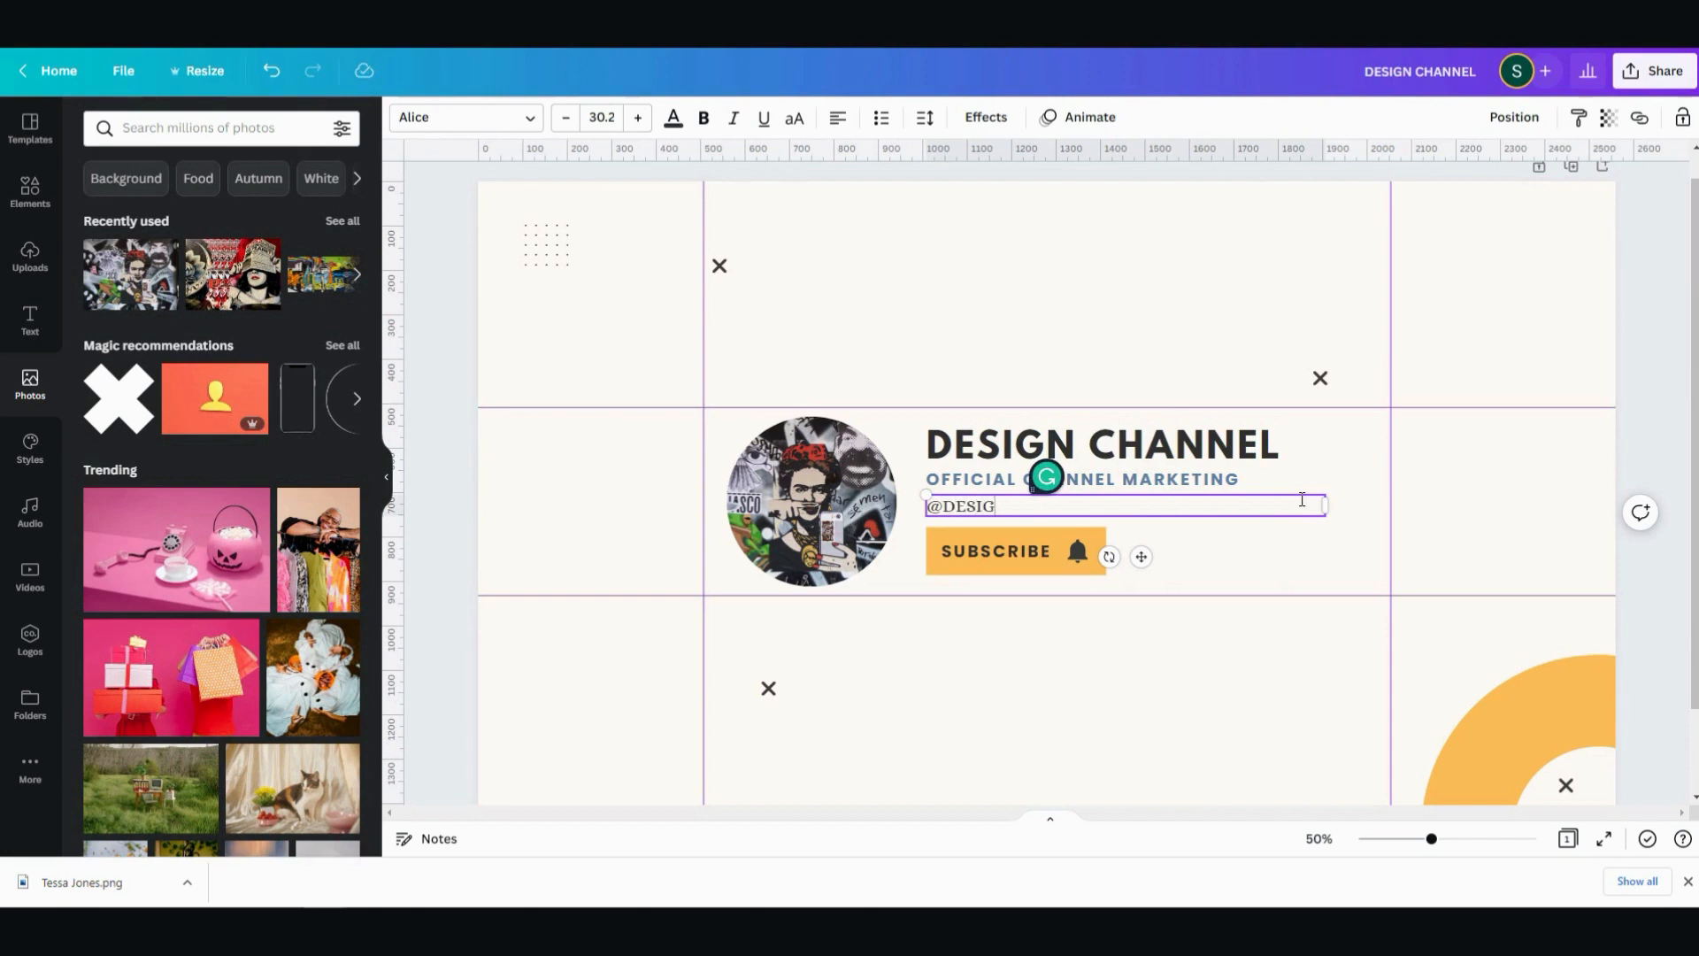
key(BackSpace)
key(BackSpace)
key(BackSpace)
key(BackSpace)
text(esignchan)
click(1512, 489)
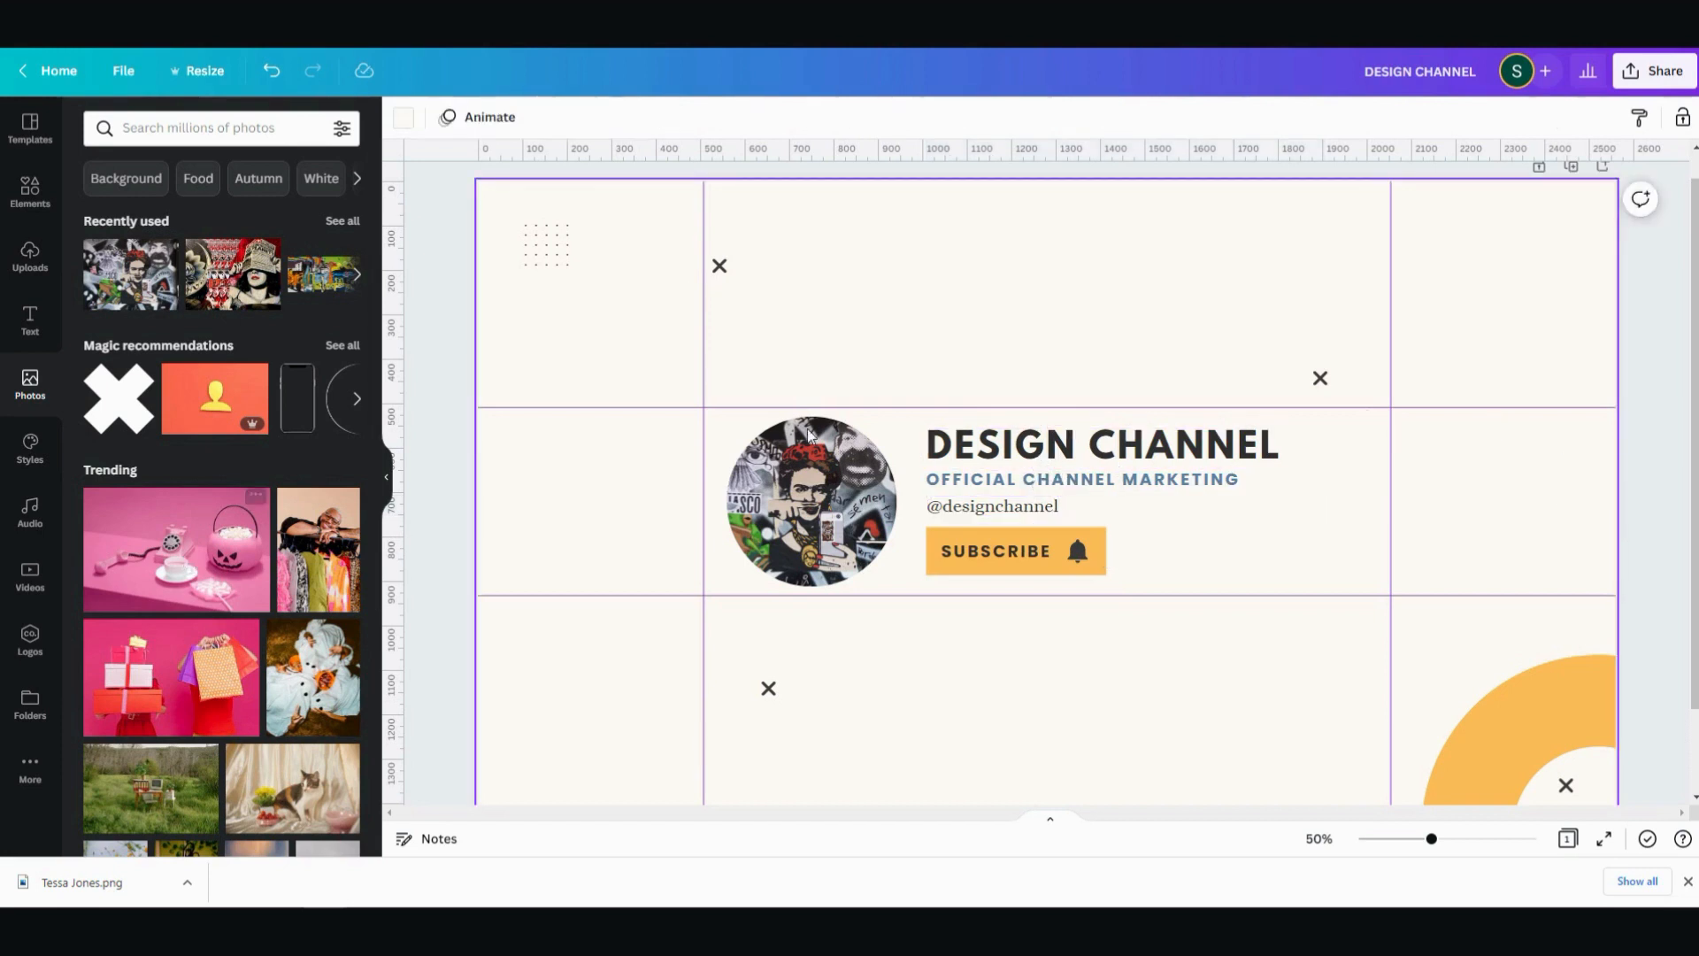
- Copy the orange ring from the lower-right corner and place the duplicate partly off the page in the upper-left corner
scroll(1430, 508, down, 2)
scroll(1570, 586, up, 3)
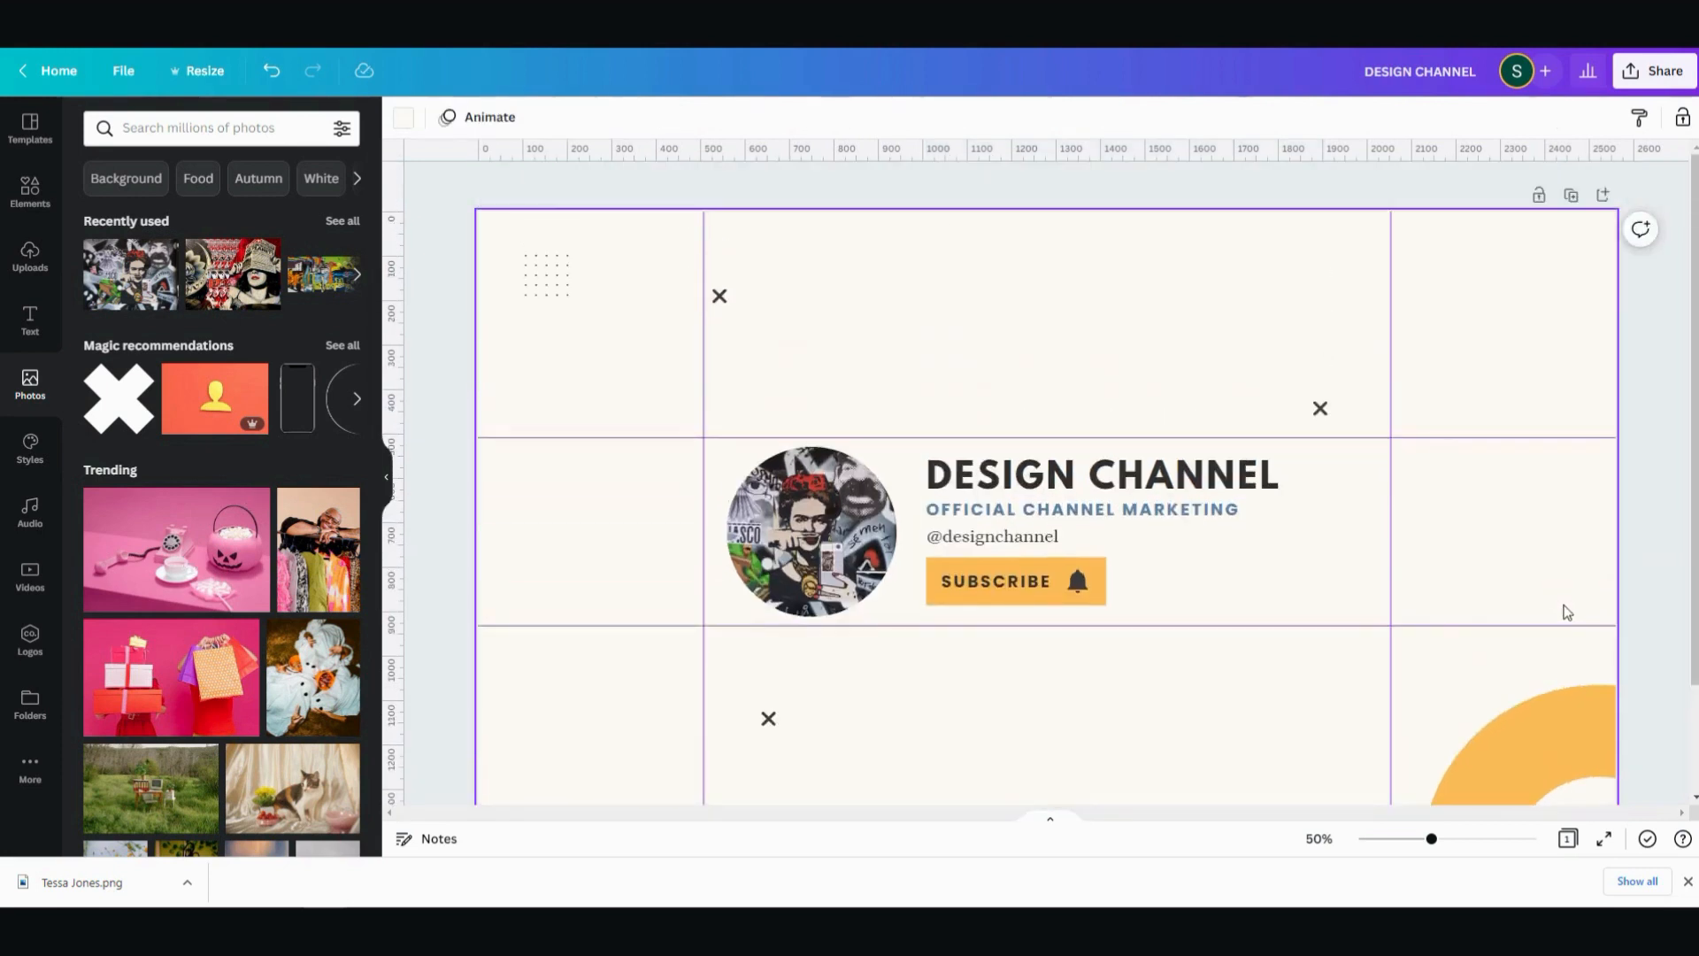
scroll(1566, 613, down, 3)
scroll(1558, 612, up, 3)
scroll(1555, 618, down, 2)
click(1558, 645)
right_click(1556, 646)
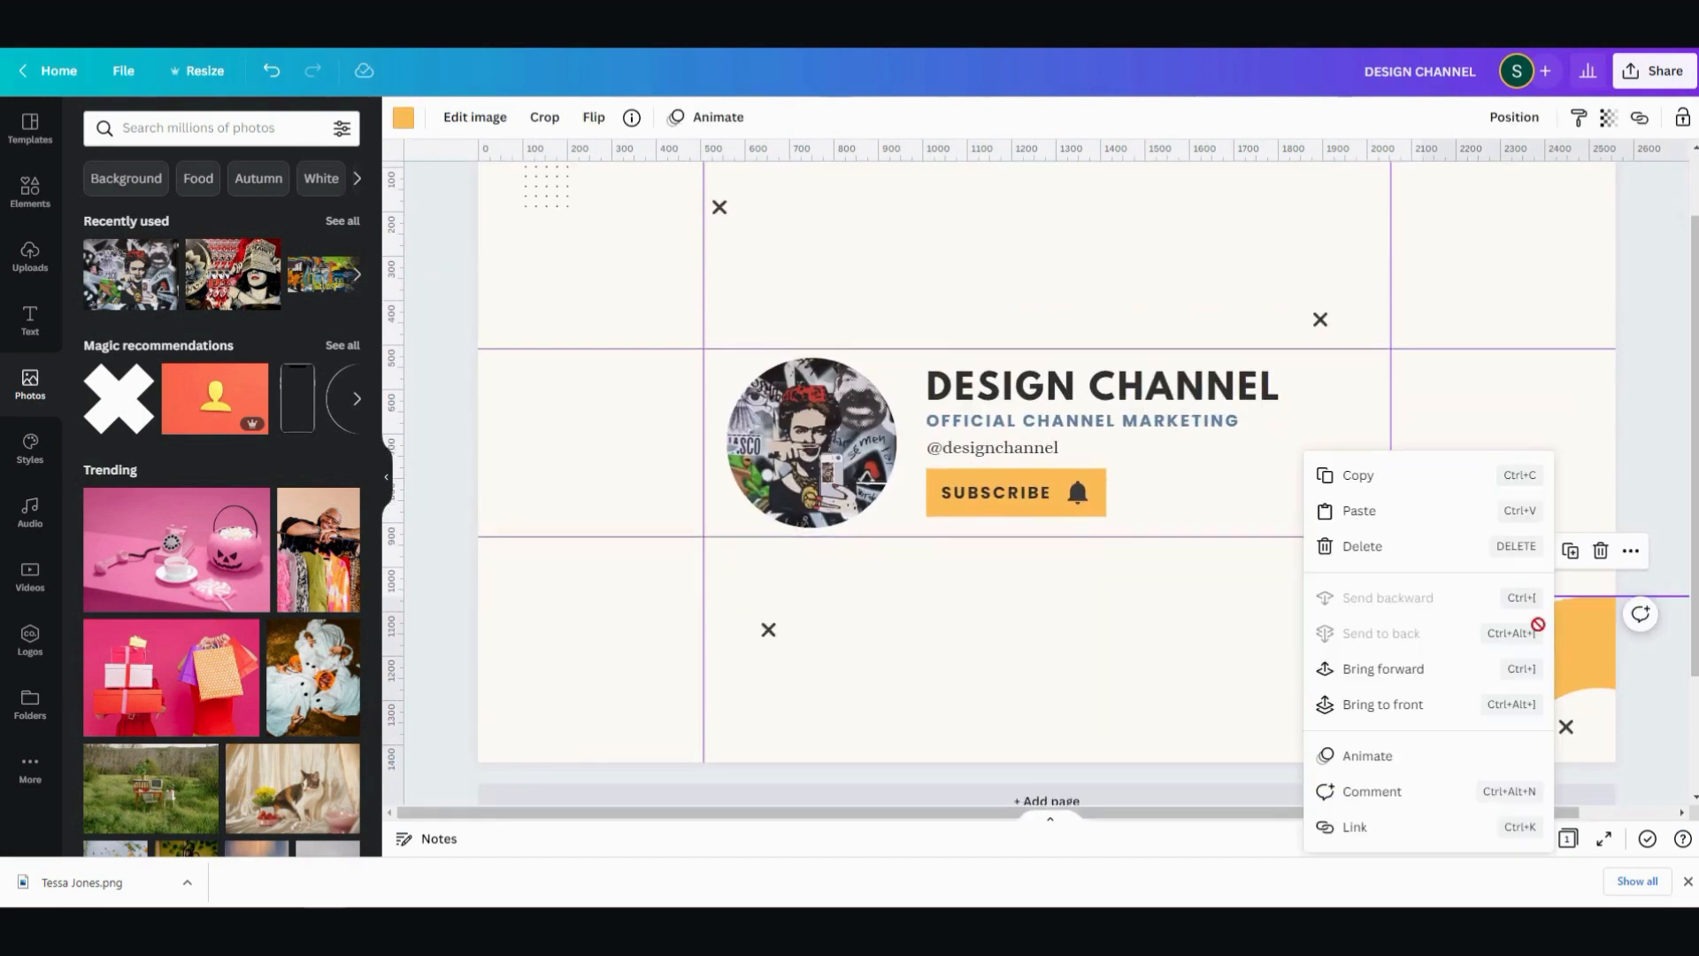
click(1376, 479)
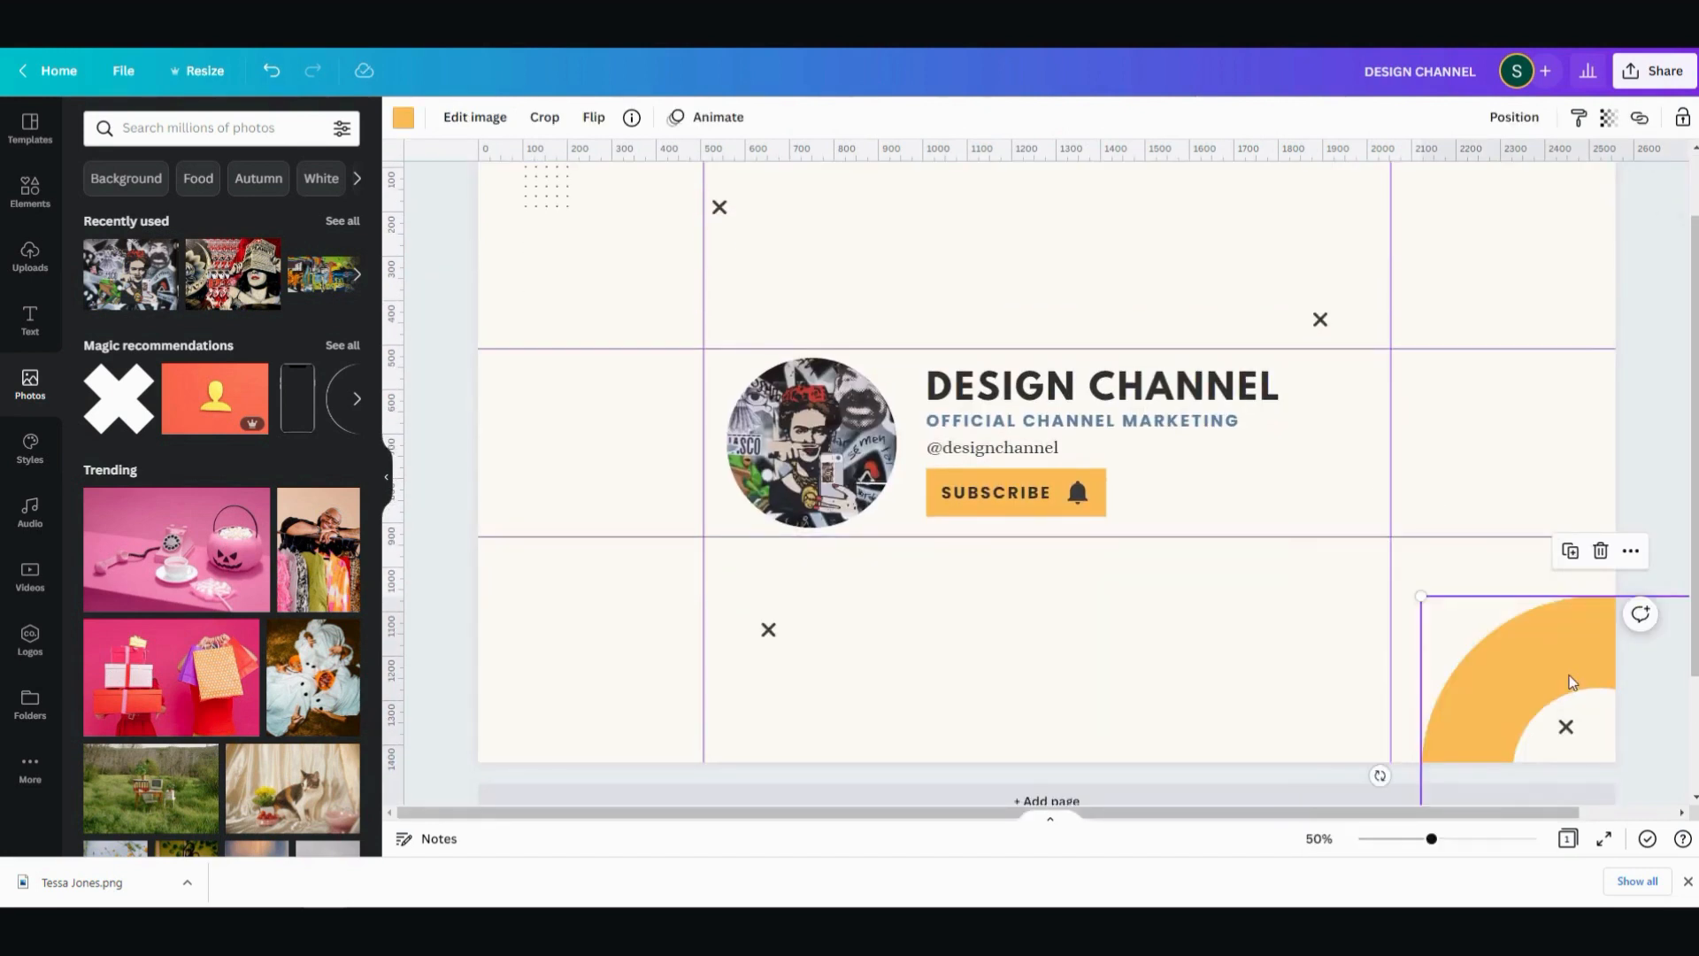
right_click(1573, 682)
click(1396, 511)
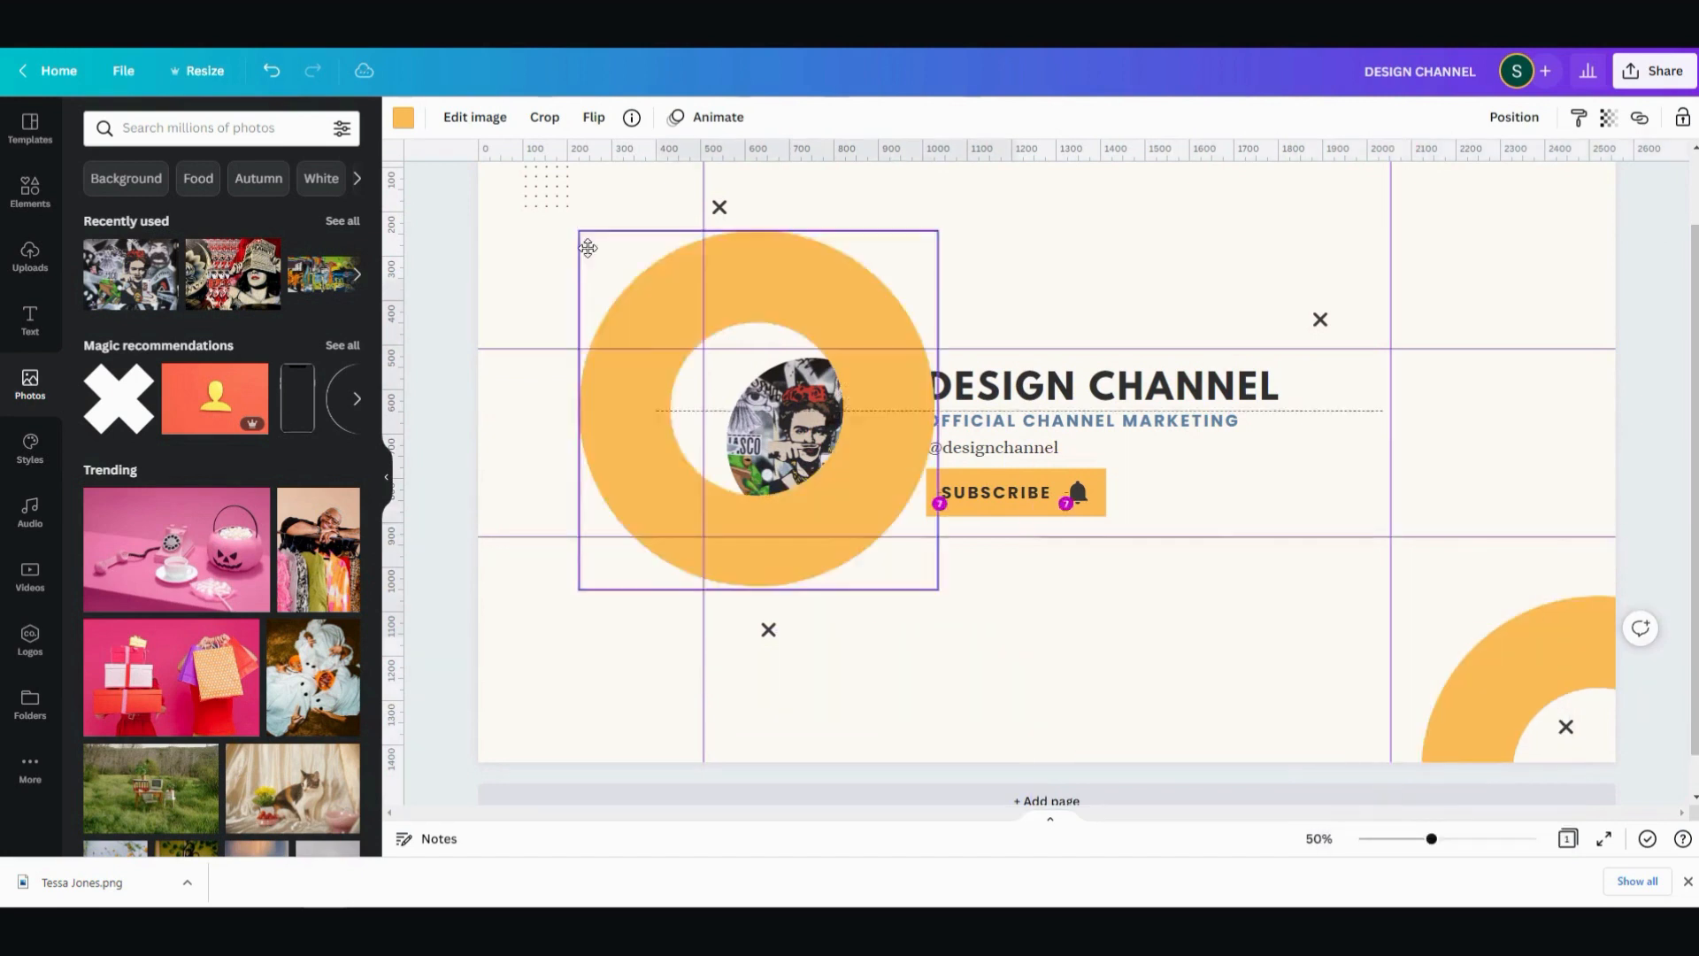
drag(684, 311, 443, 63)
click(1452, 296)
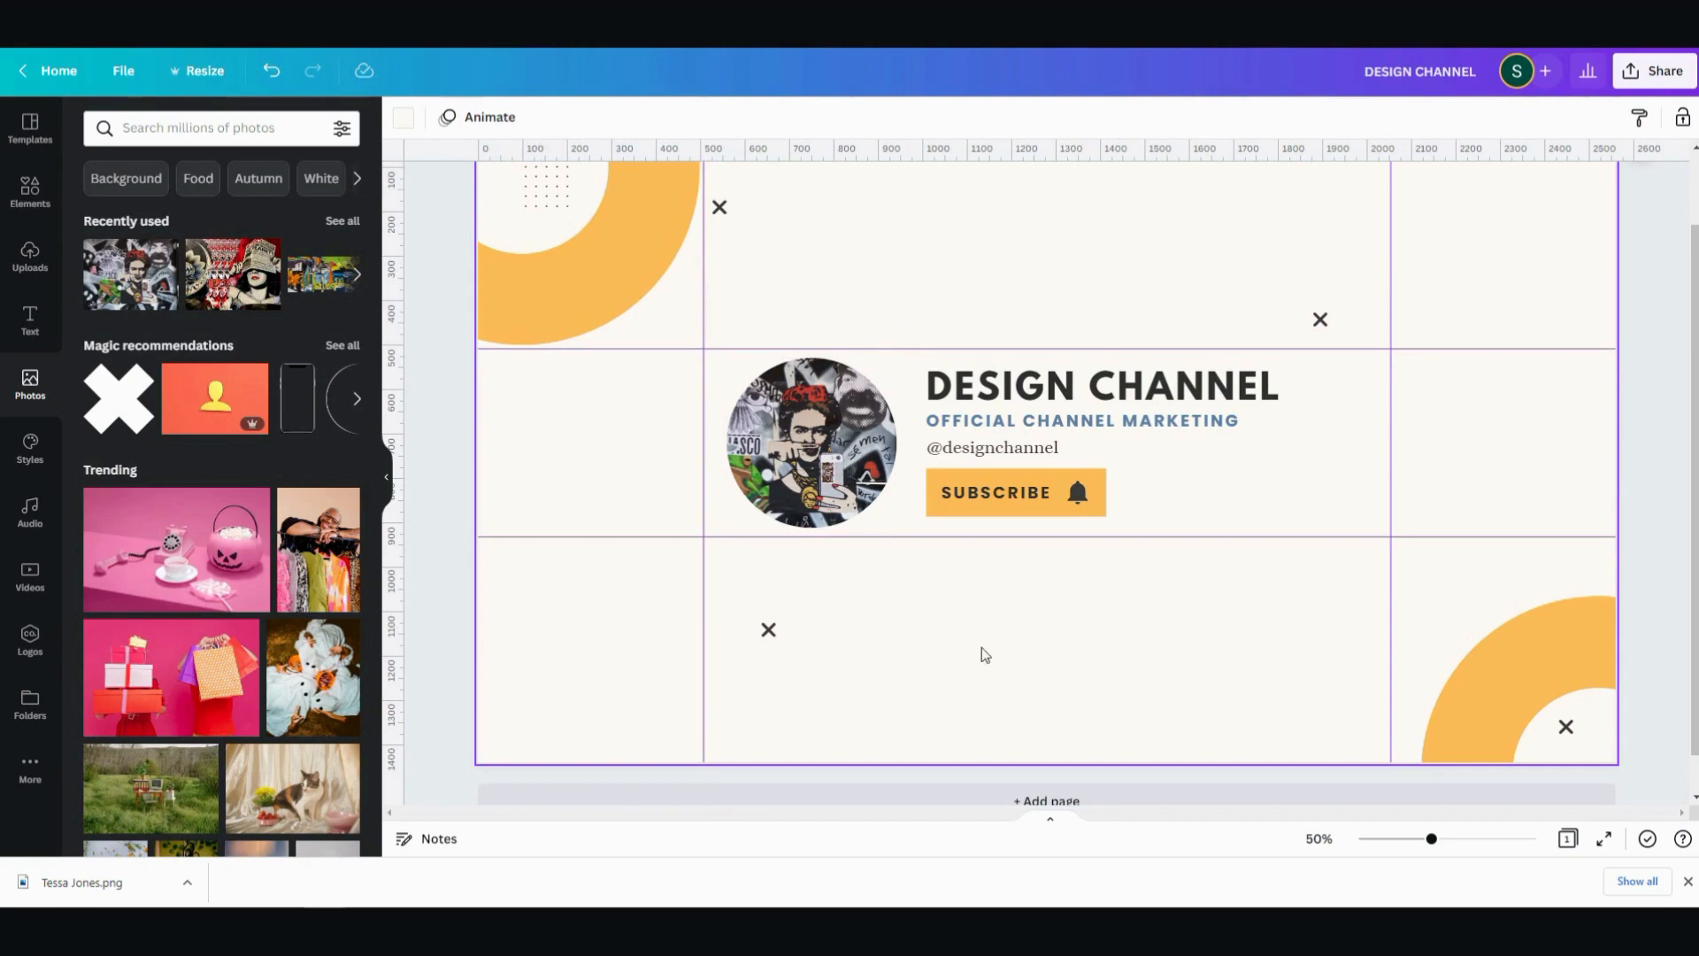
- Apply the Archivo Black and Space Mono style combination with the blue, green and yellow palette to the banner
click(29, 465)
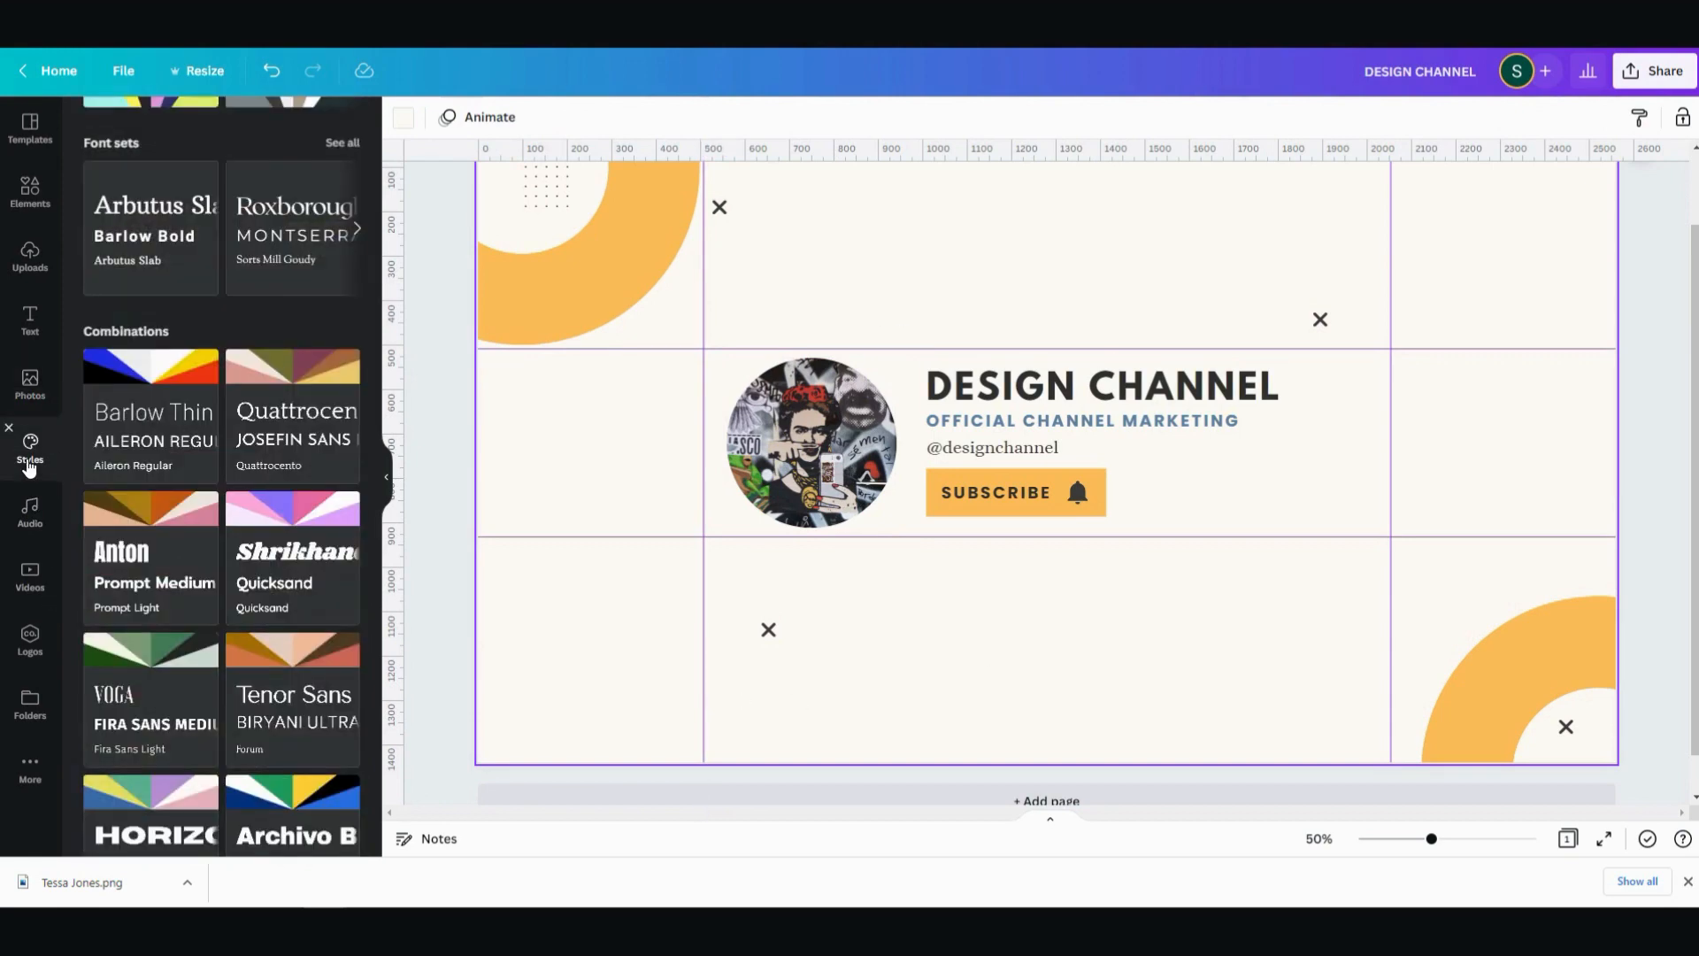
scroll(292, 531, down, 1)
click(301, 705)
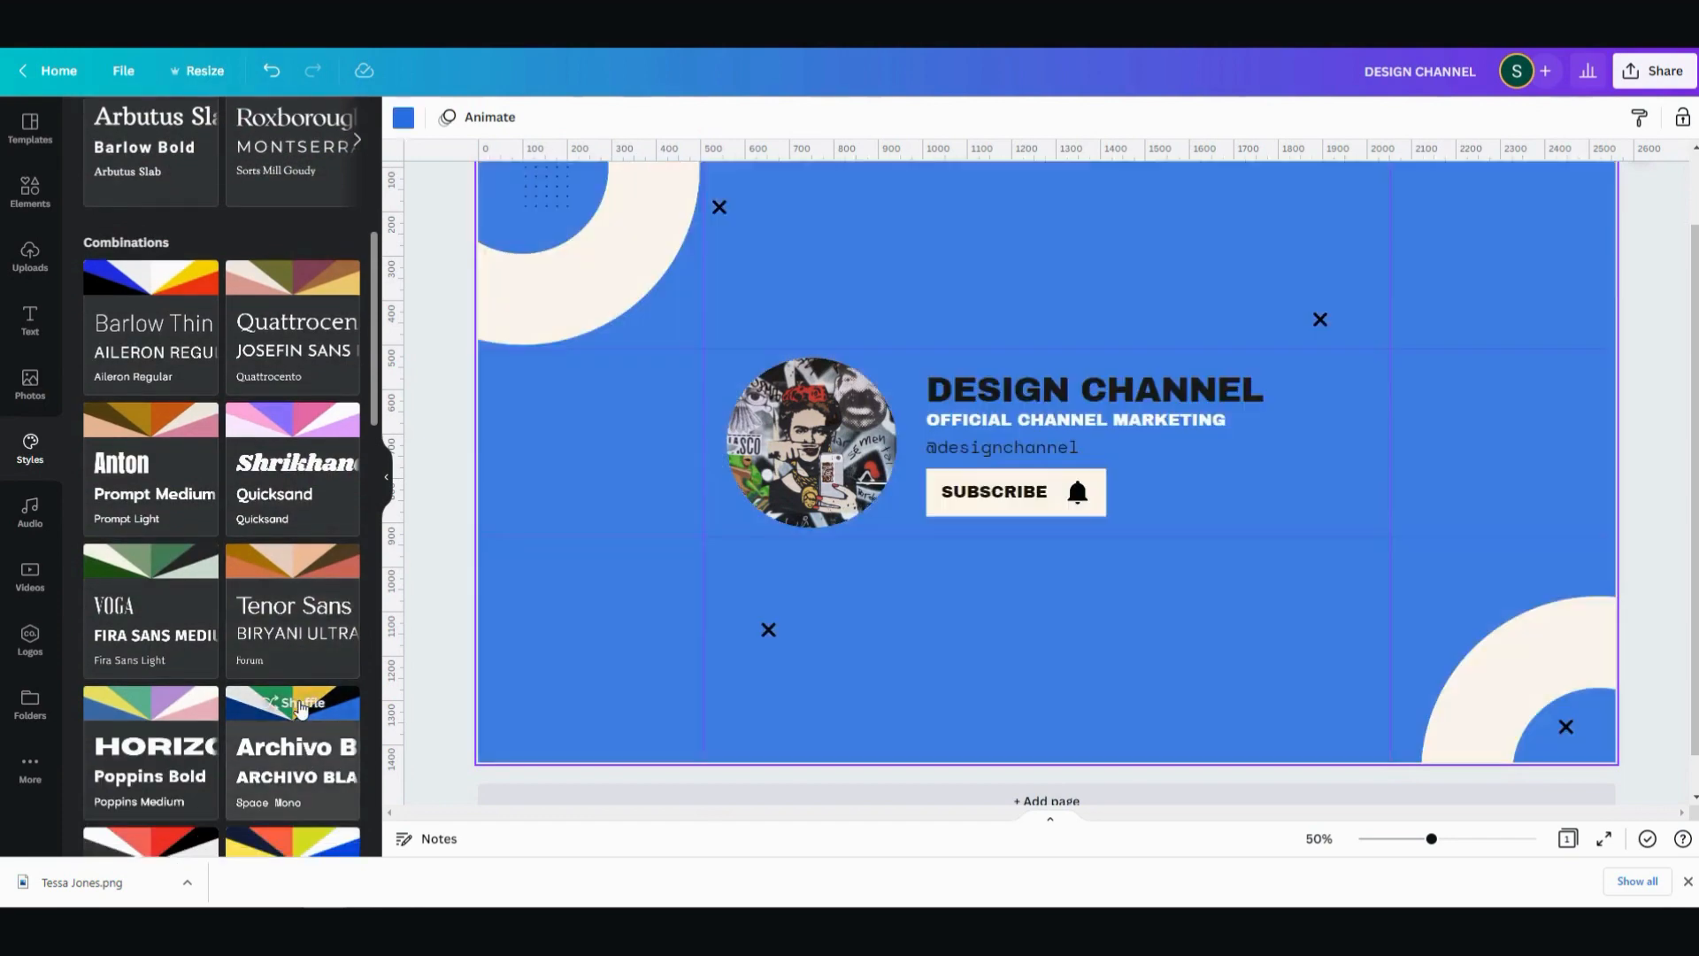
- Shuffle the Archivo Black combination's colours until the banner has a yellow background, white rings and dark blue crosses
click(300, 706)
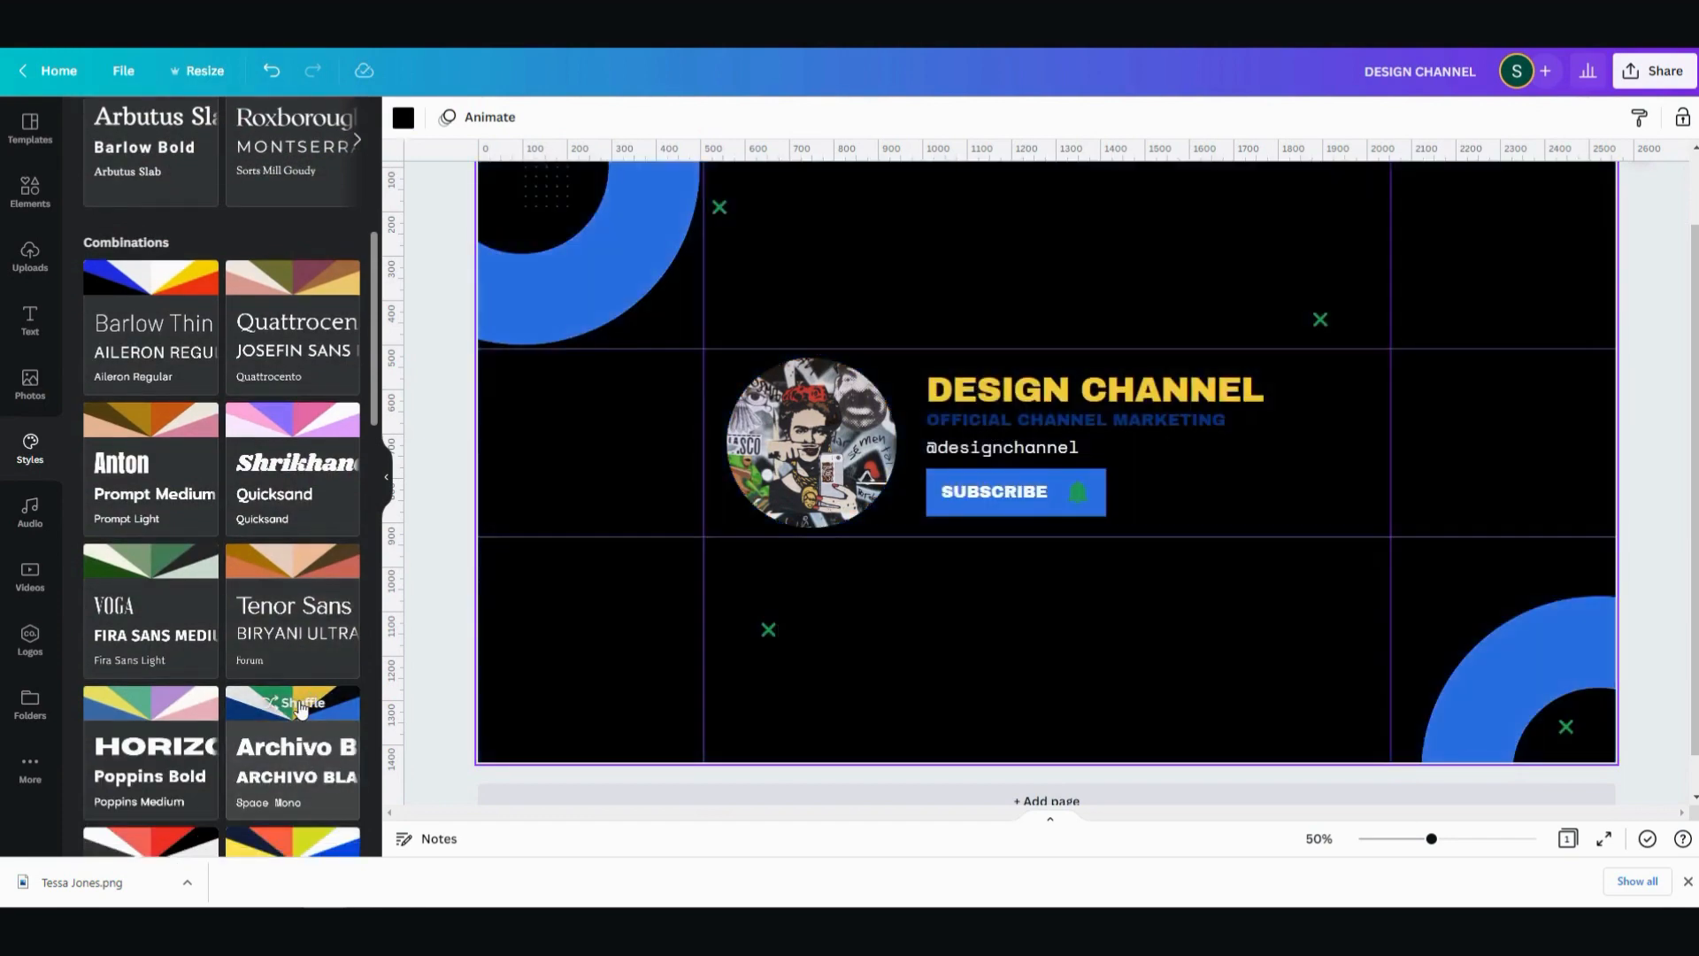
click(300, 705)
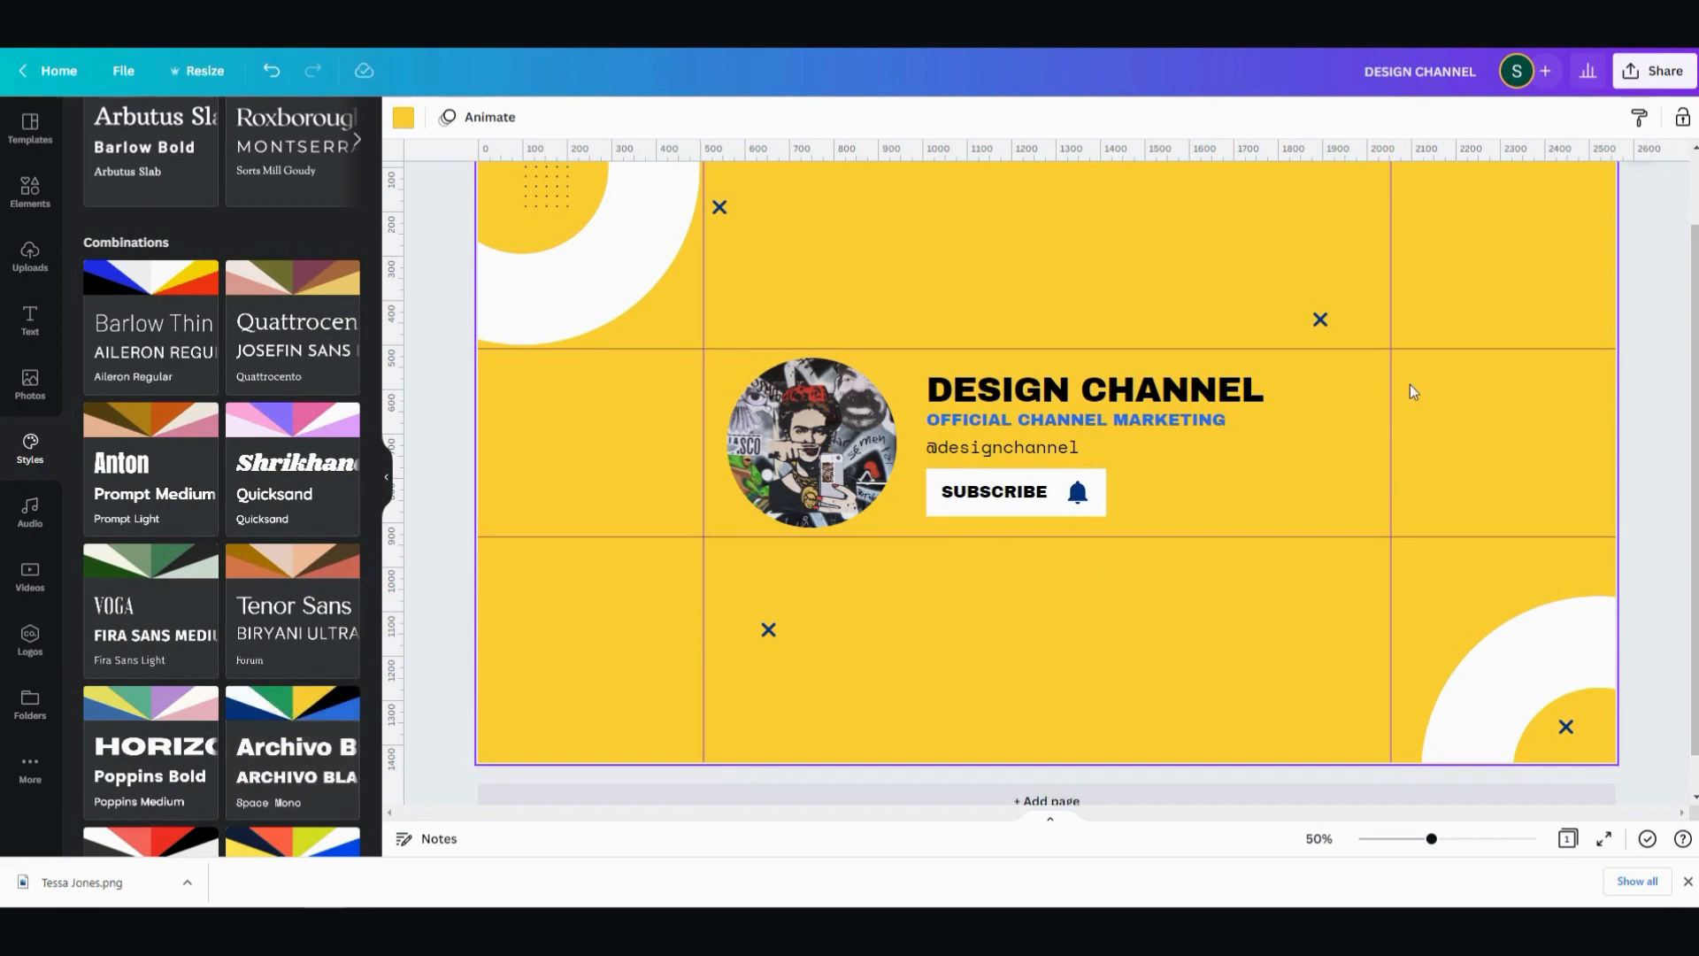
- Change the DESIGN CHANNEL heading's font to Montserrat Semi-Bold and replace Archivo Black with it across the whole design
click(1095, 396)
triple_click(1094, 391)
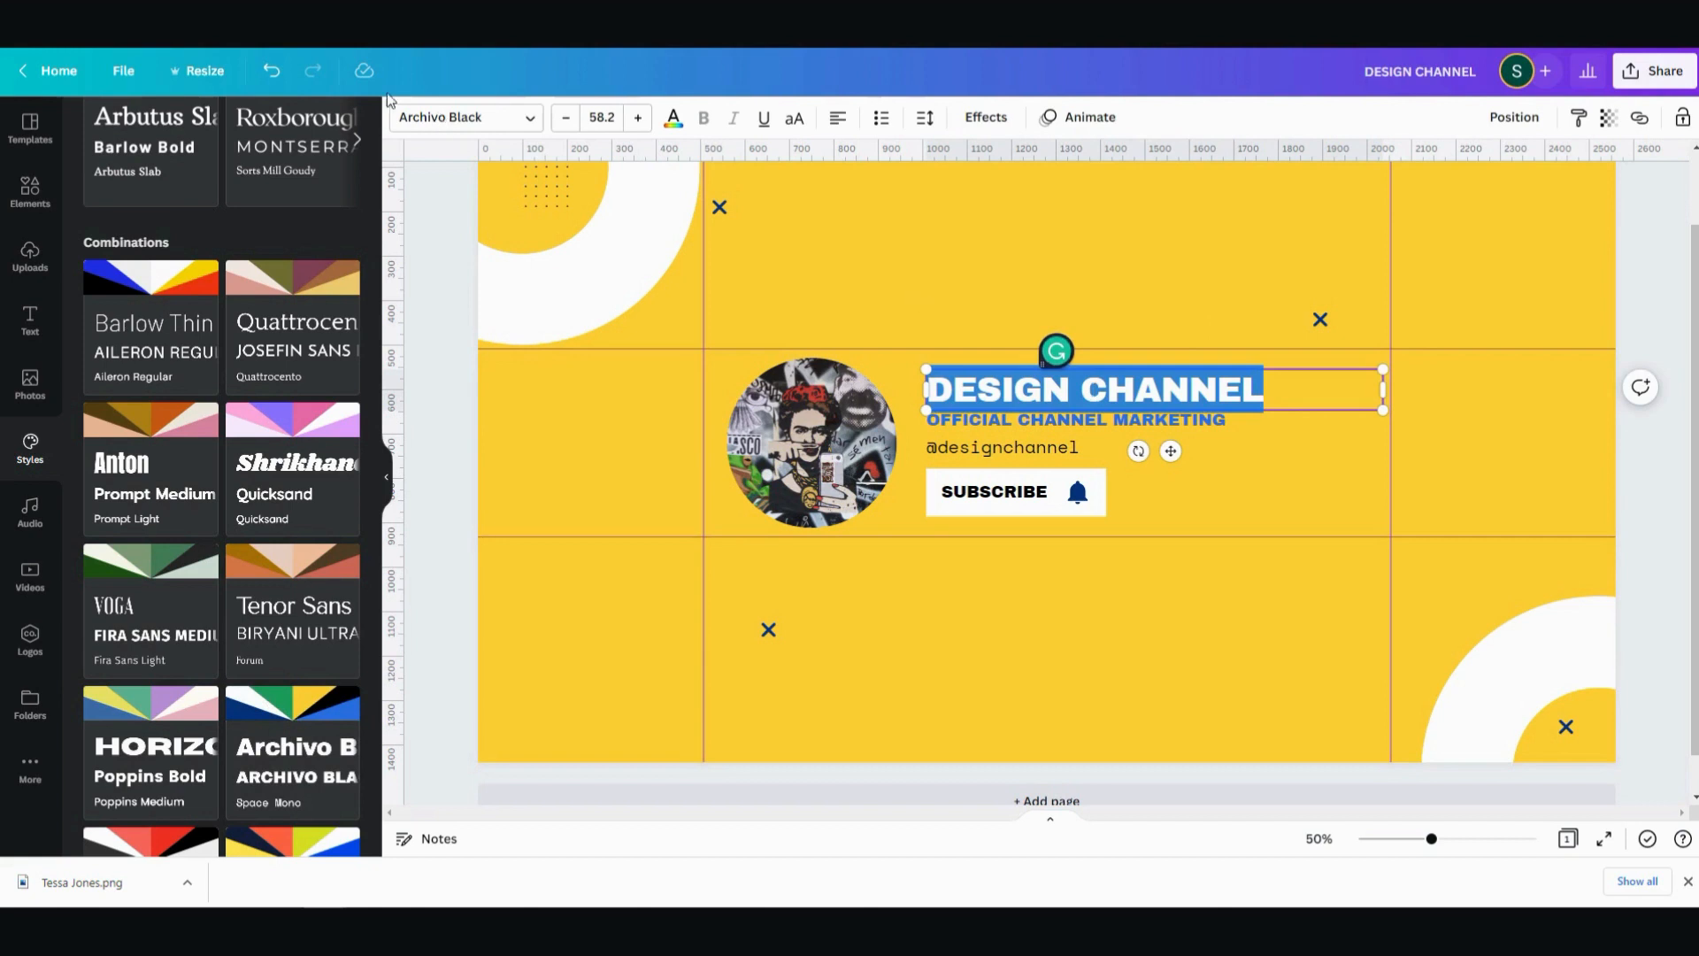
click(527, 118)
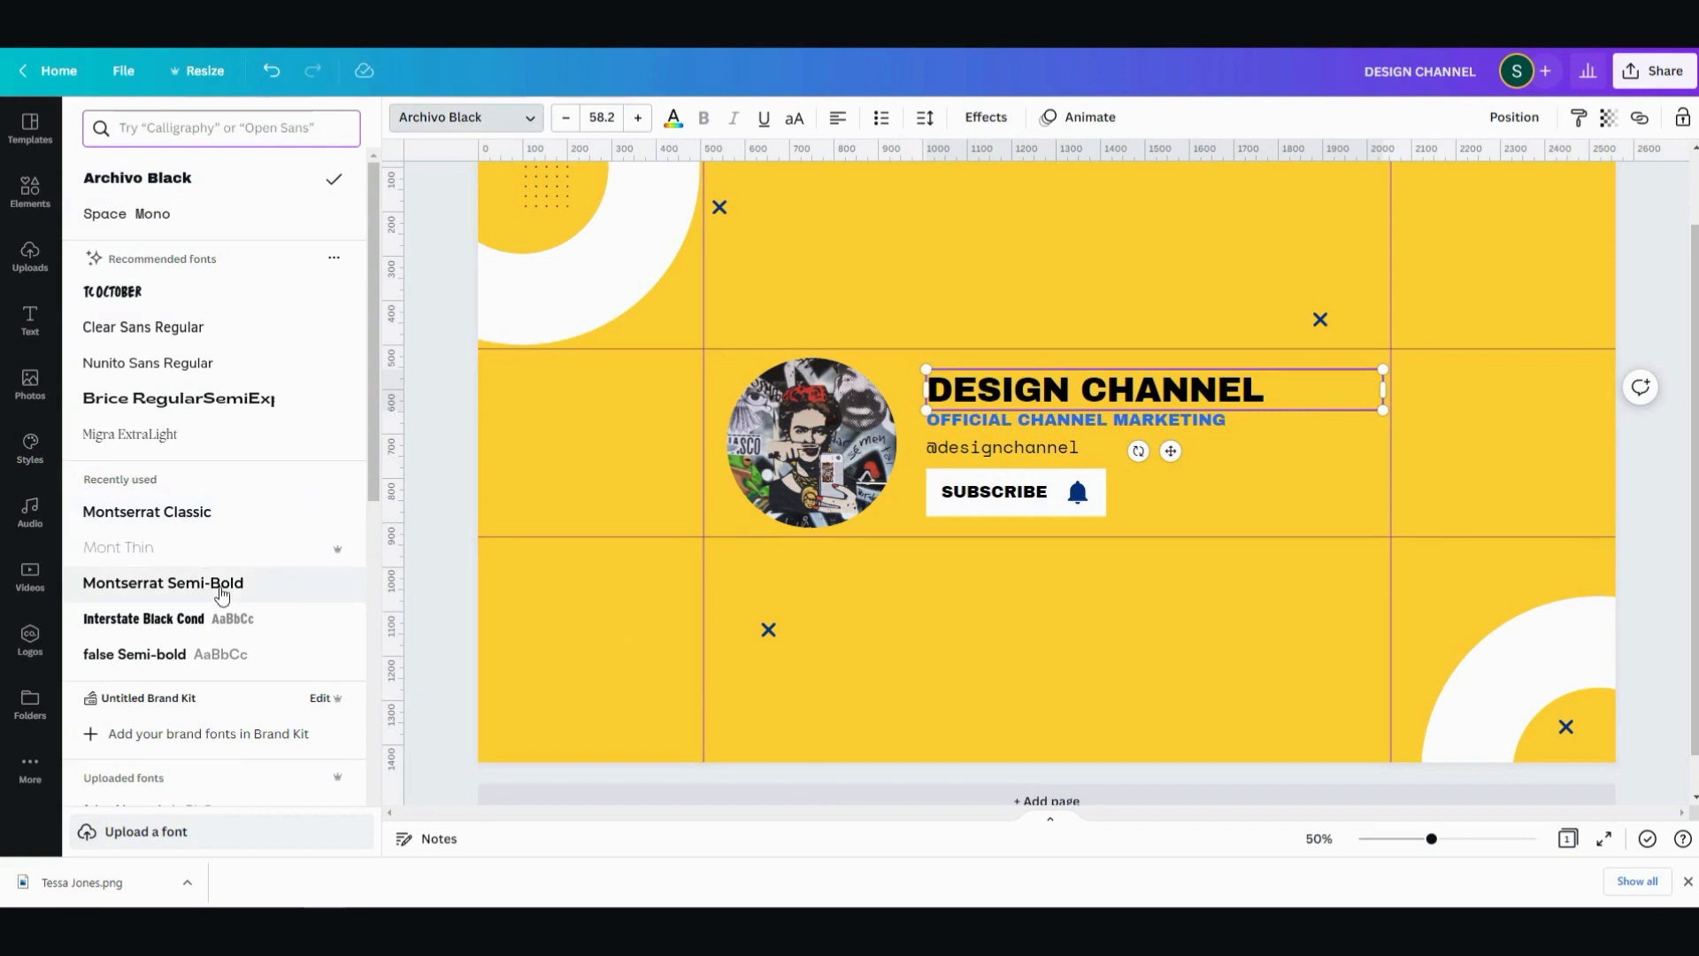
click(217, 514)
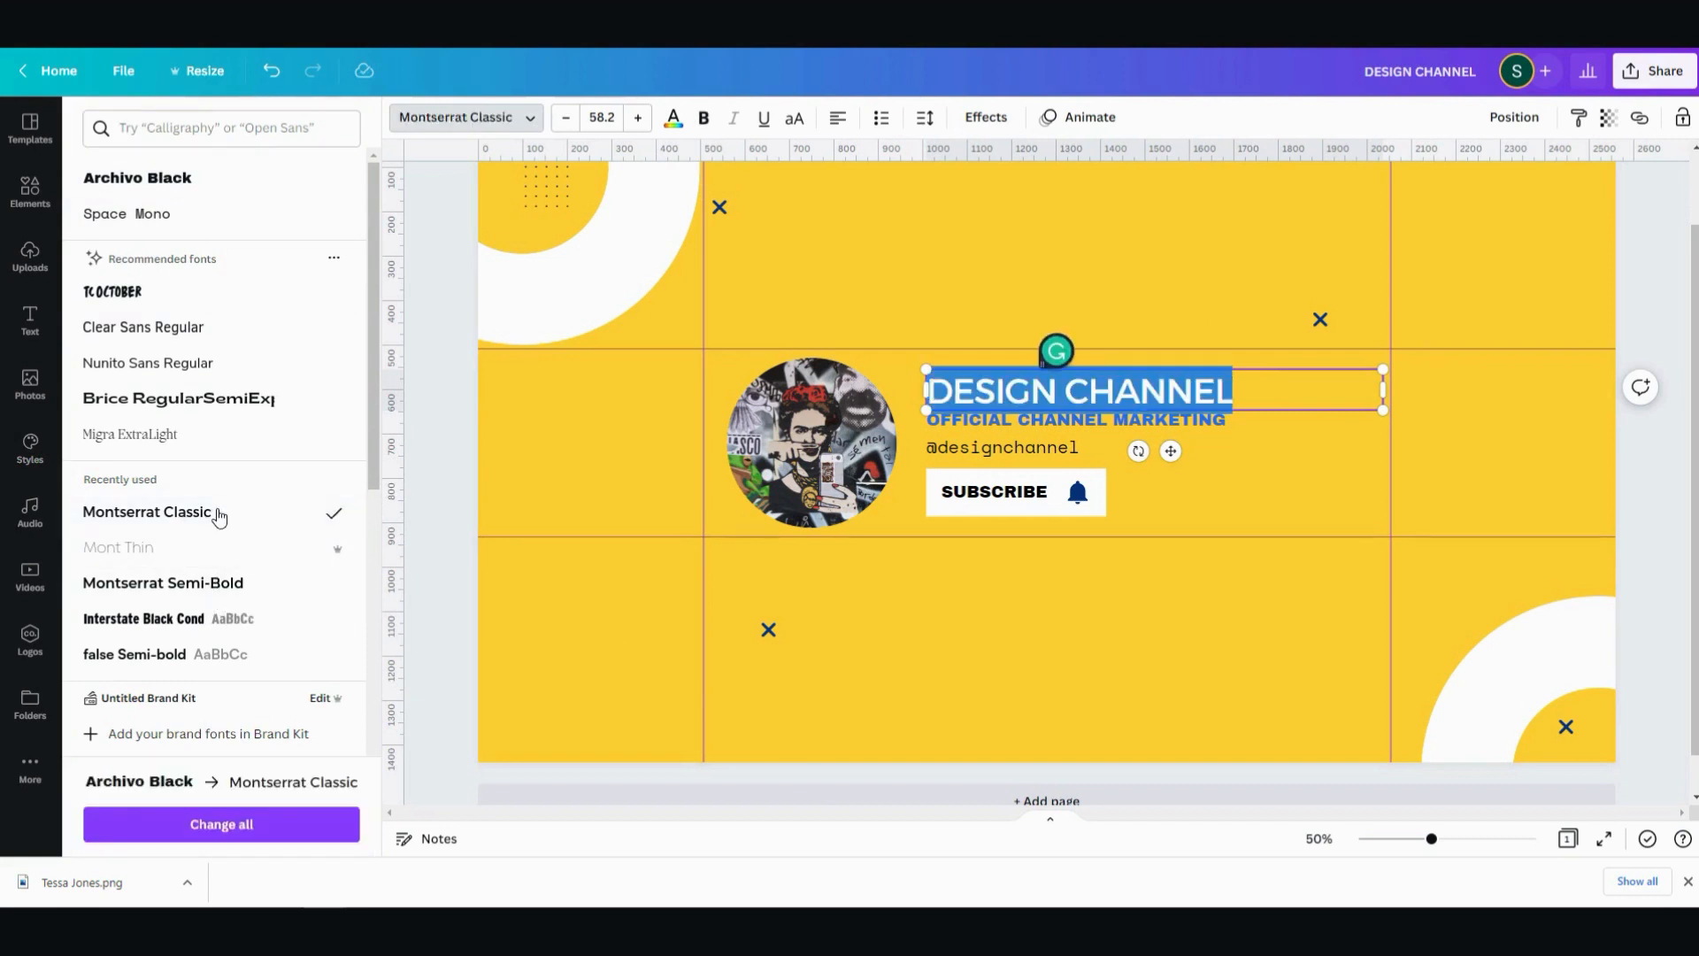
click(195, 585)
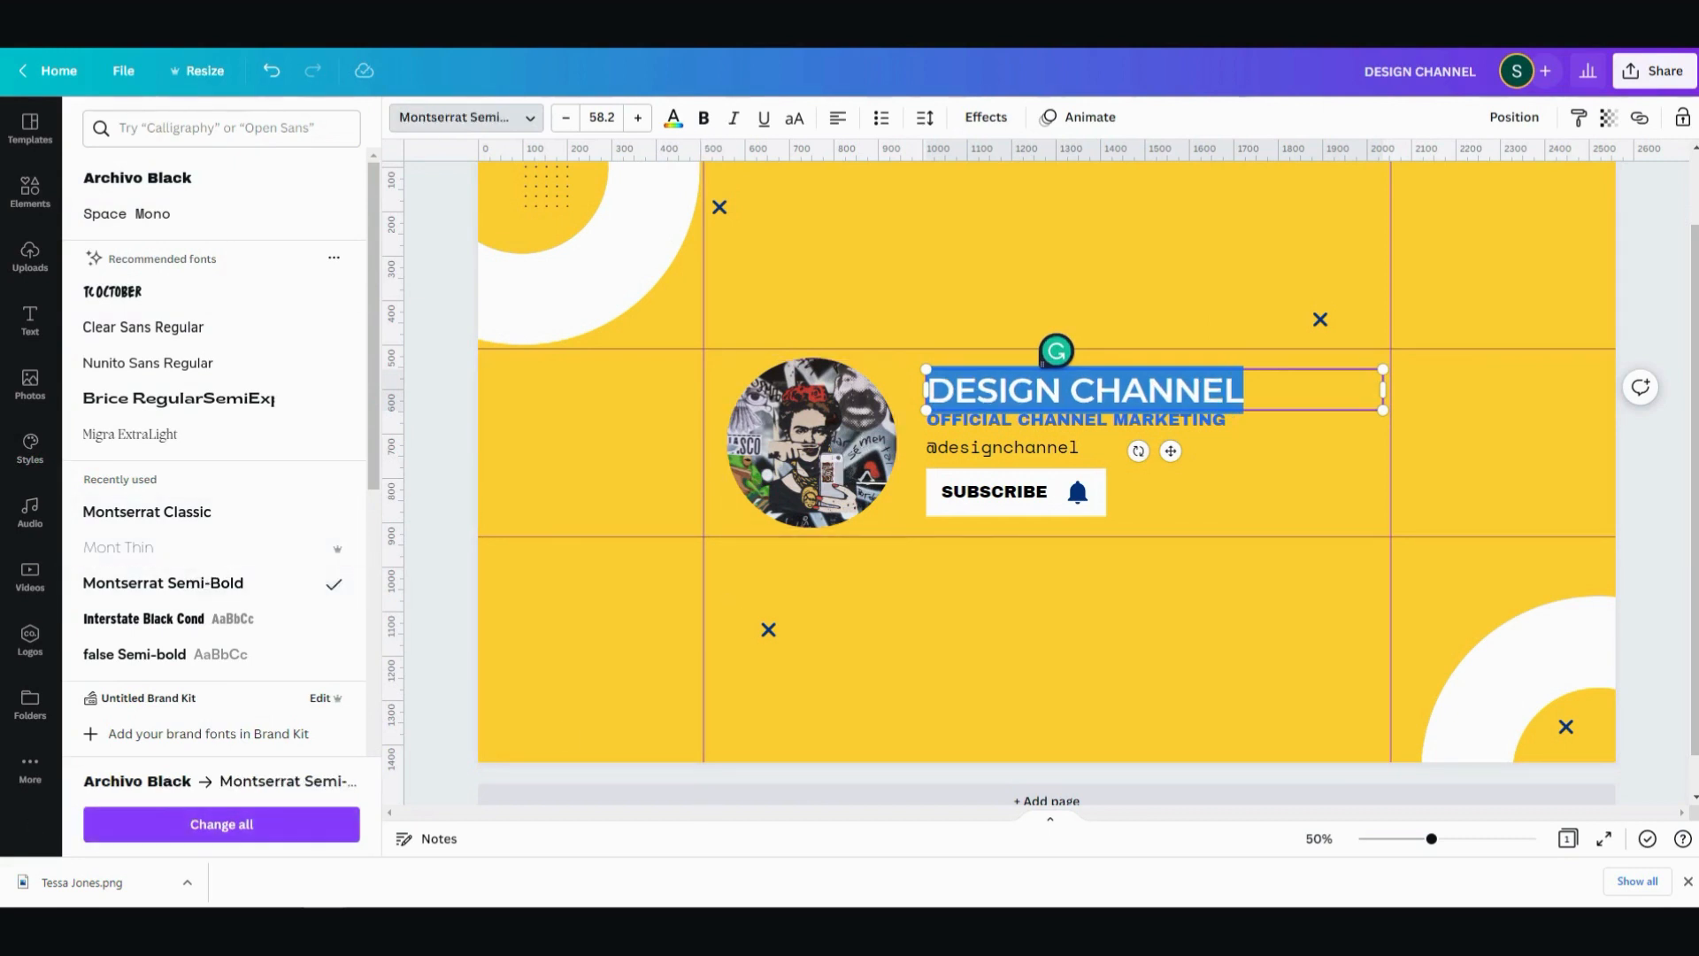
click(277, 823)
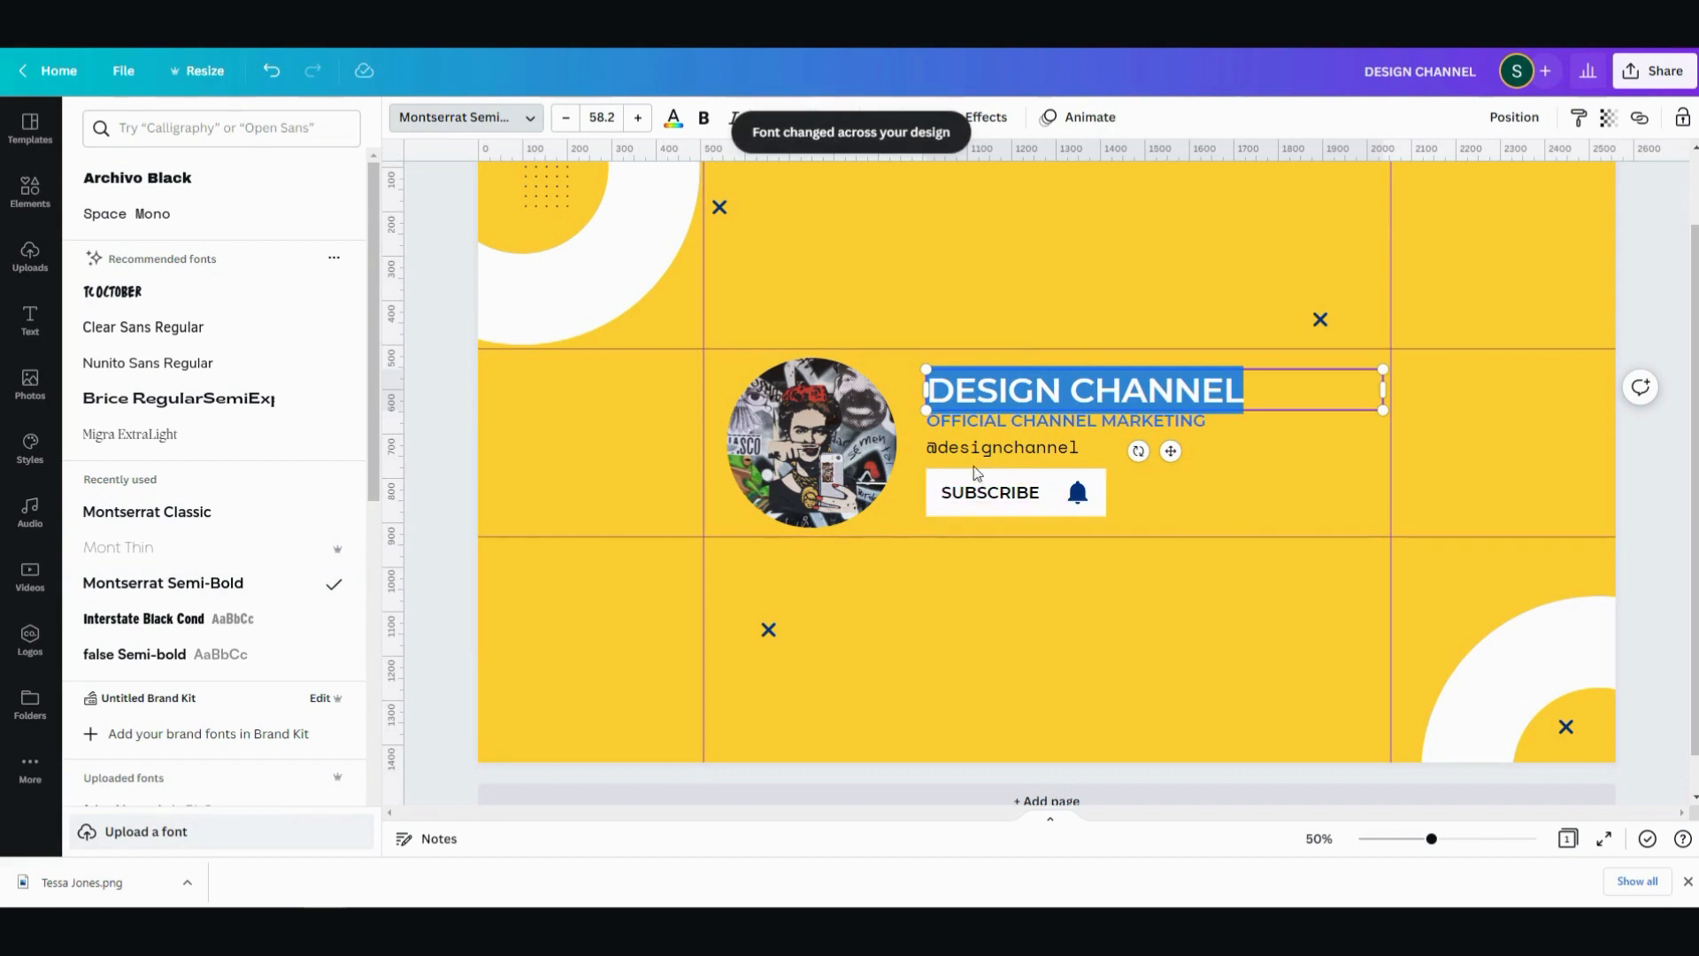
click(1671, 476)
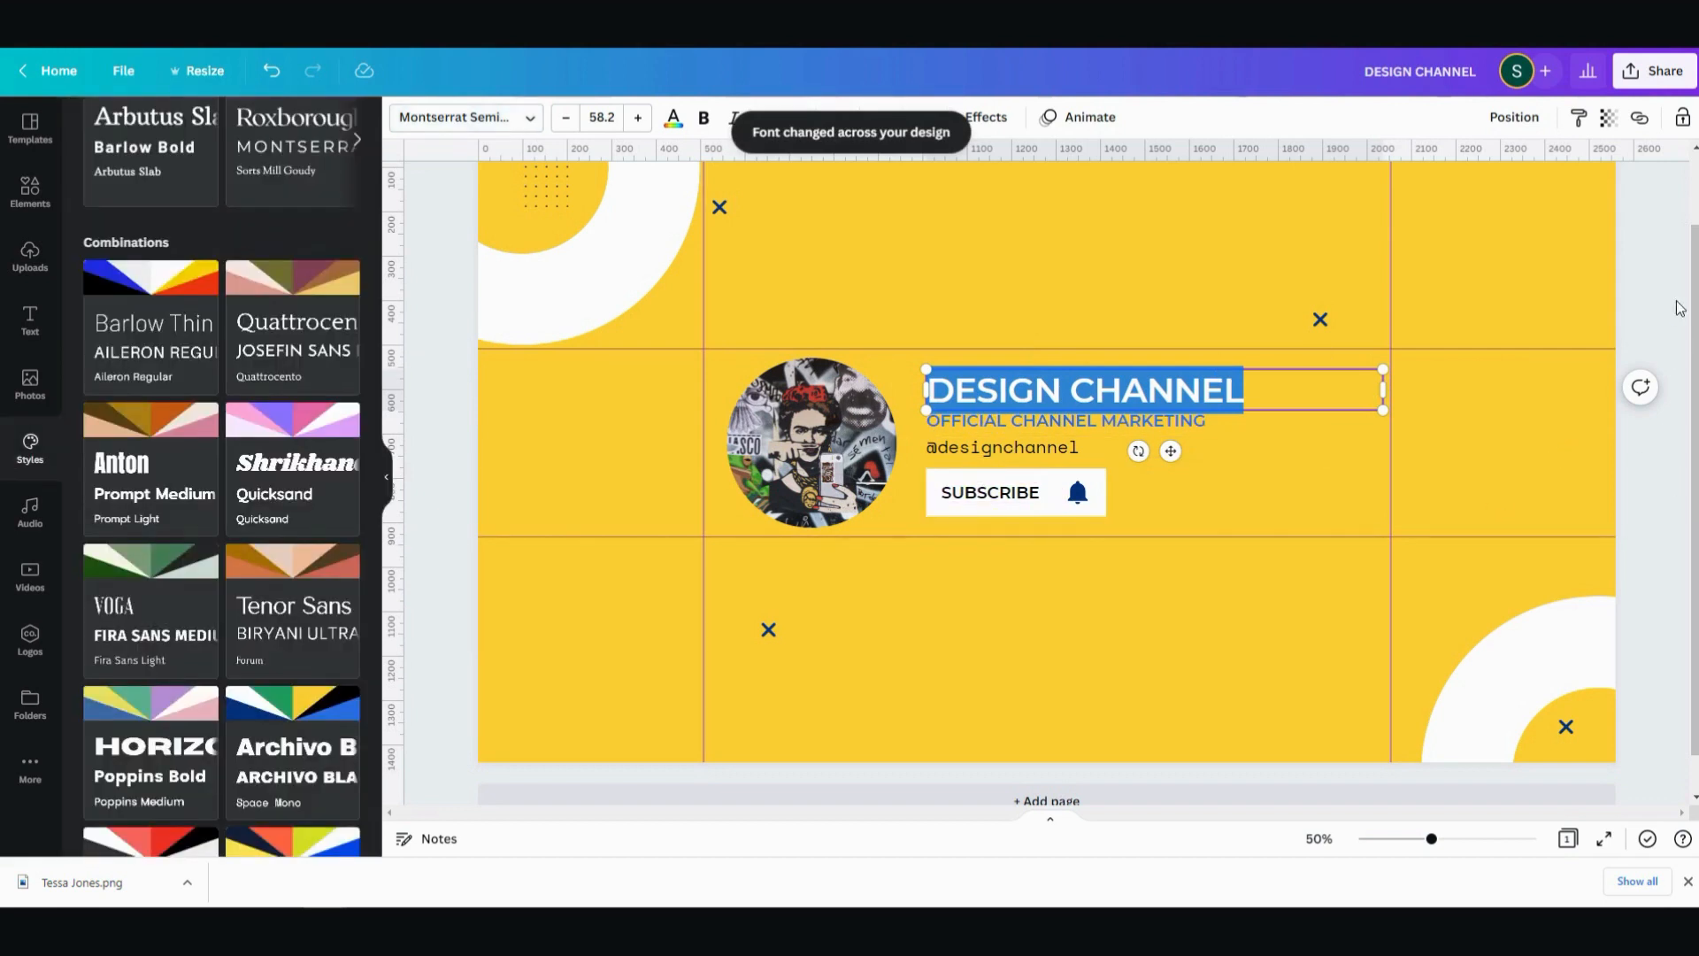
click(1674, 243)
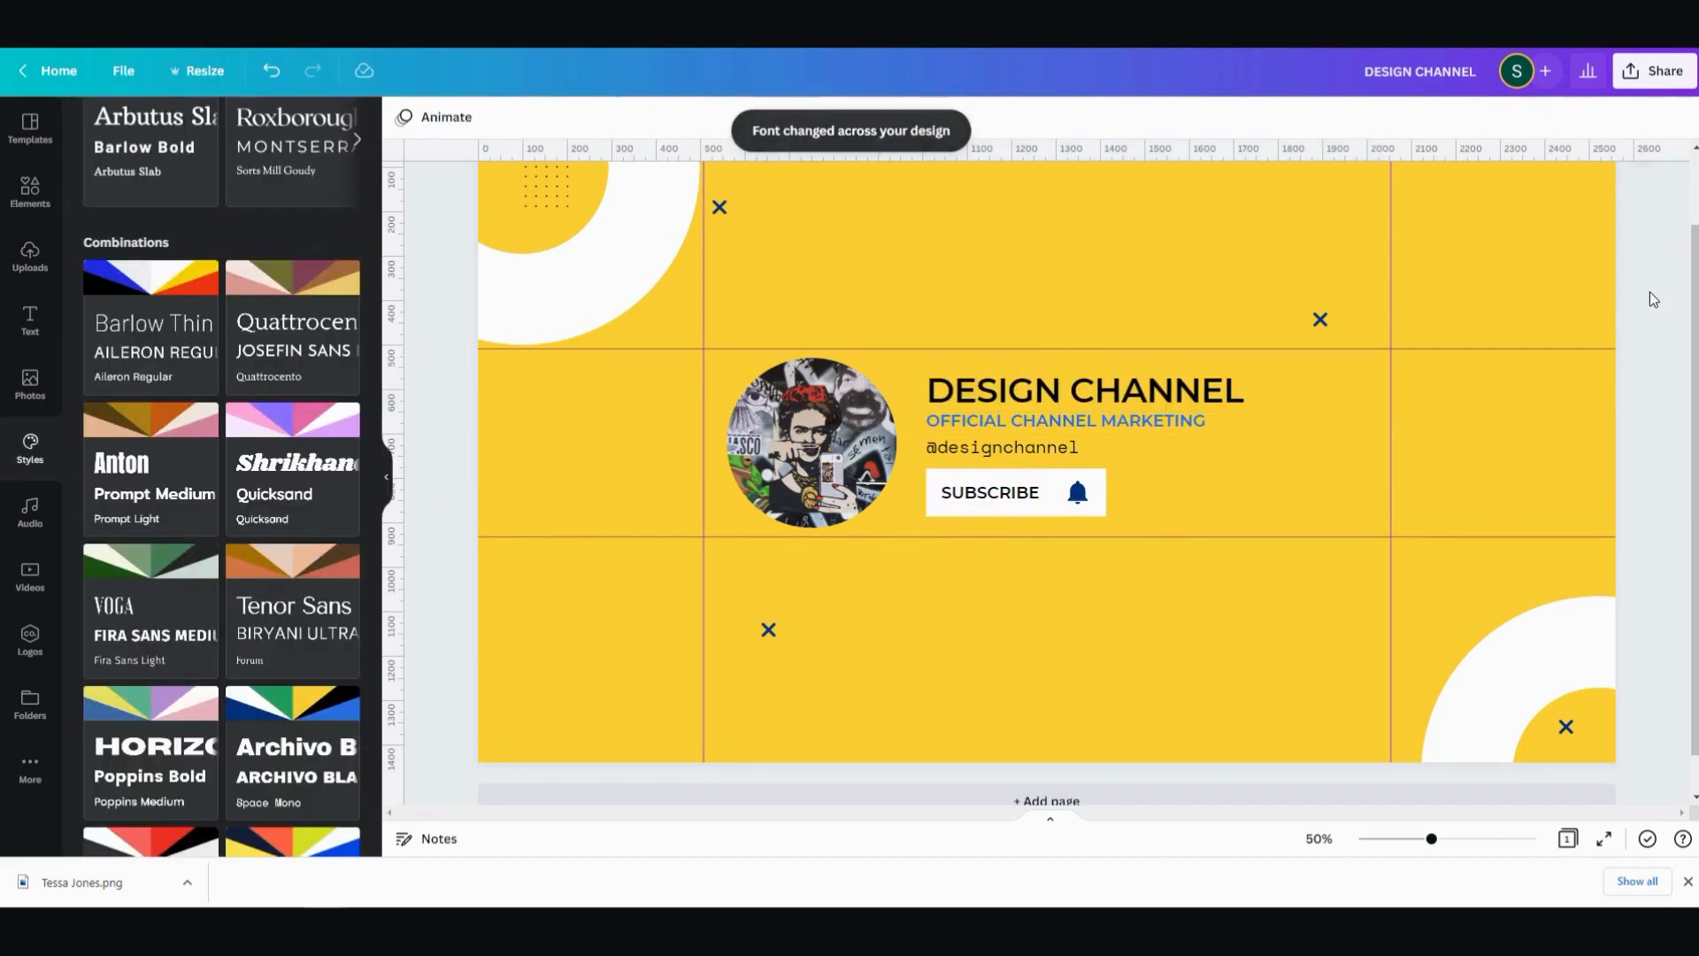
- Download the banner as a PNG at size 1, 2560 × 1440 px
click(1653, 79)
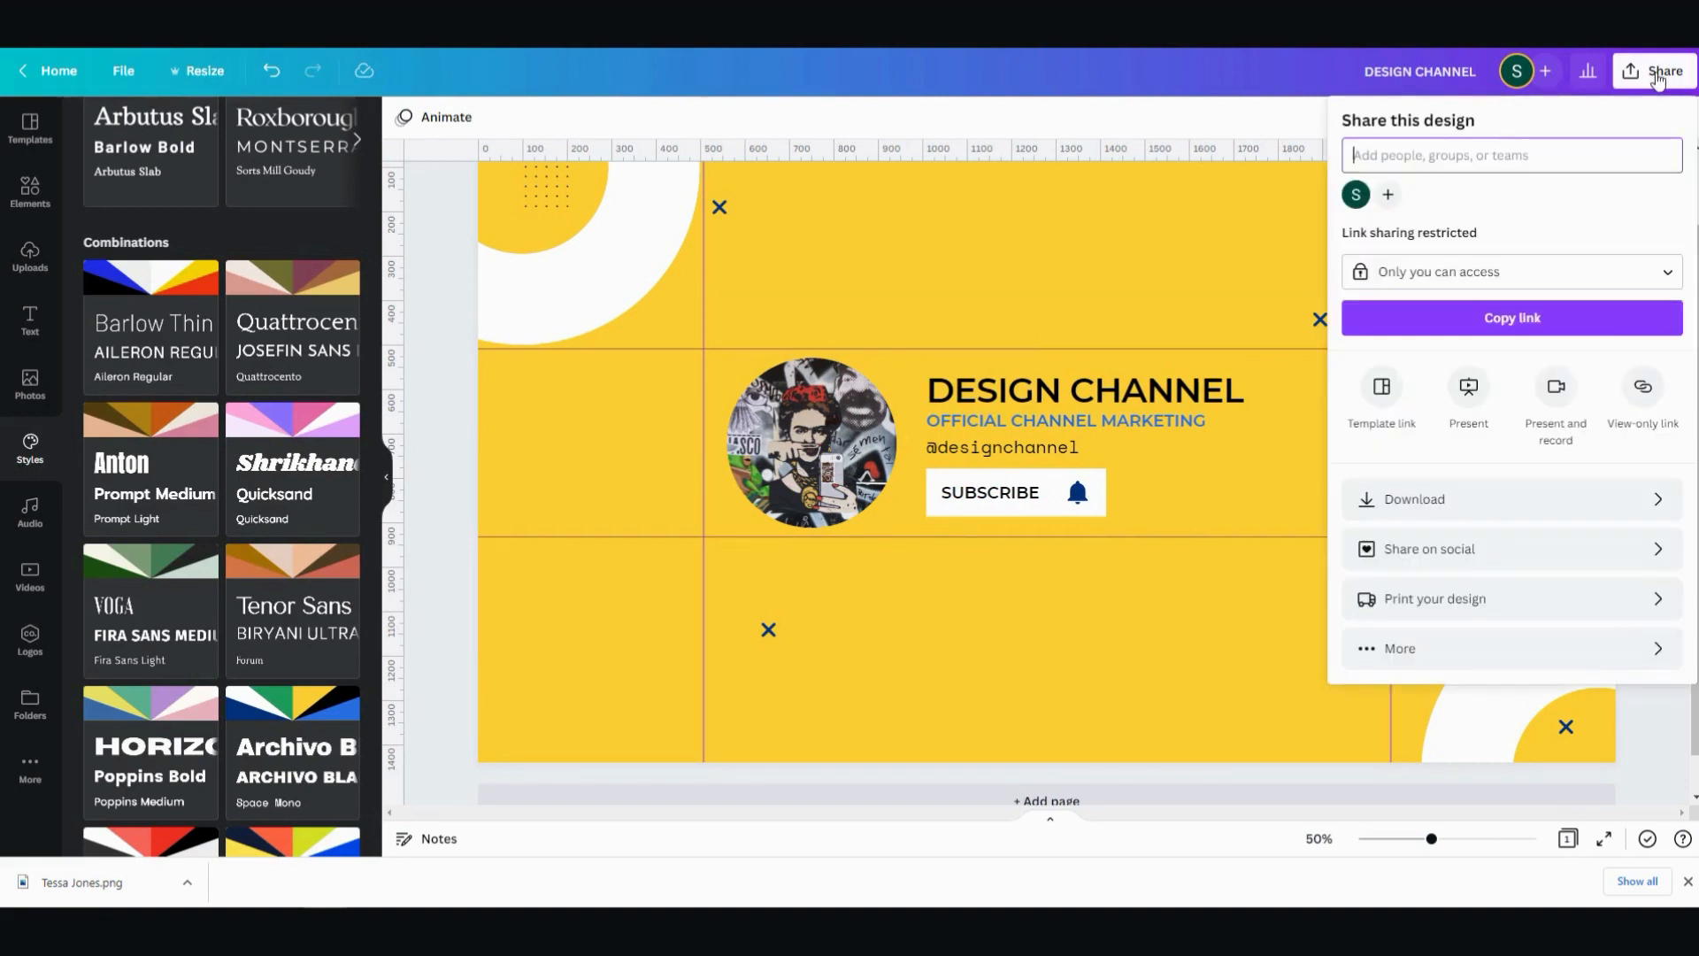
click(1491, 491)
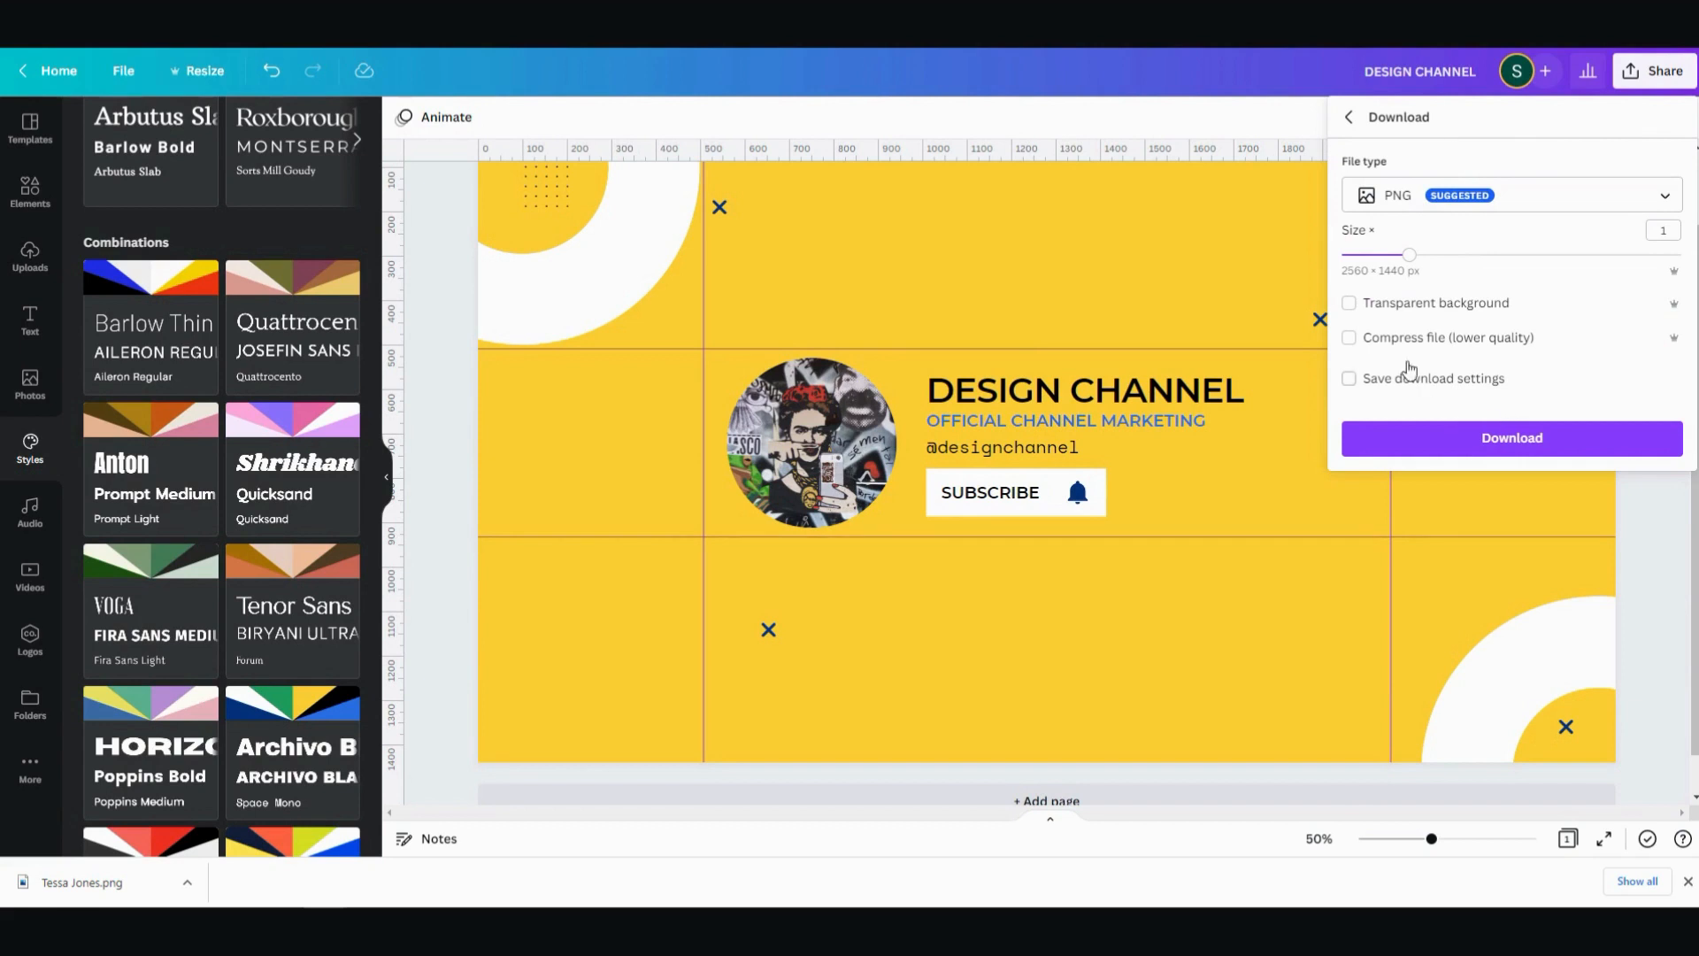
click(1443, 453)
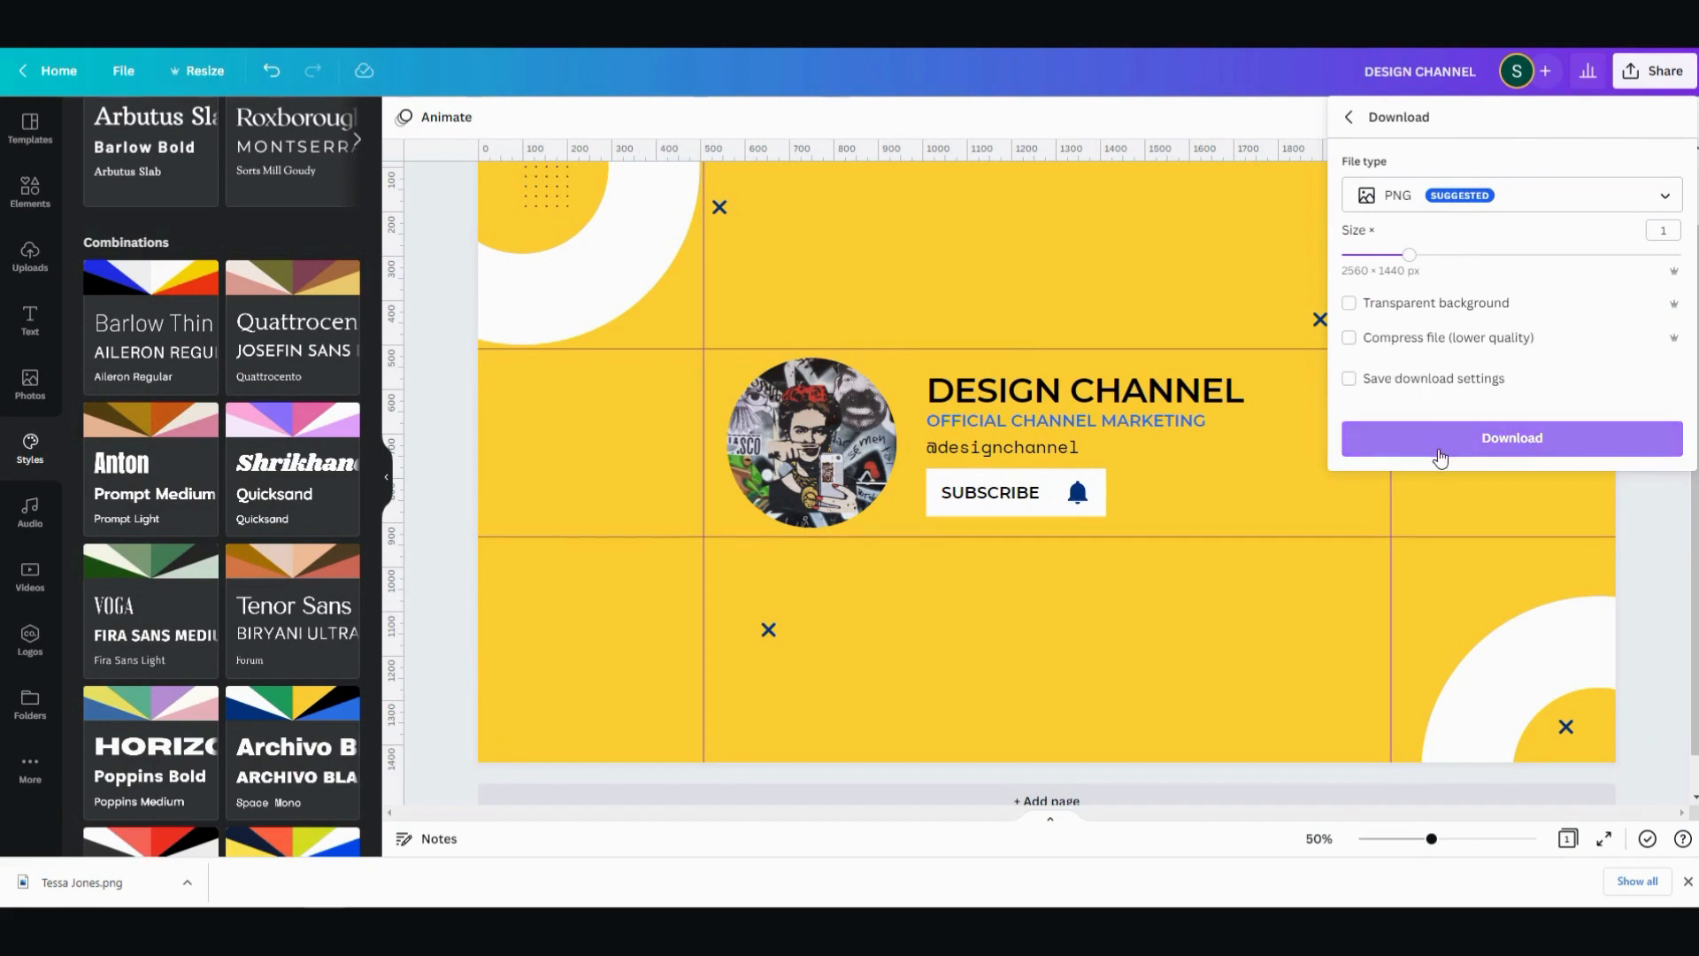